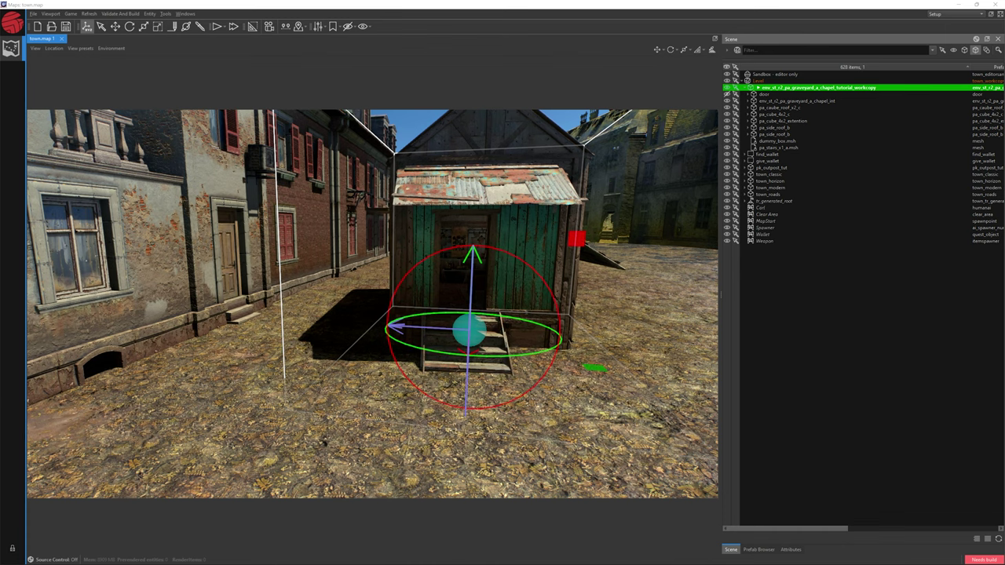
Search the prefab library for "room_box" among the system-type prefabs instead of the chapel assets.
{"action": "right_click_drag", "start_coordinate": [416, 214], "coordinate": [415, 222]}
{"action": "key", "text": "w"}
{"action": "scroll", "coordinate": [418, 214], "scroll_direction": "up", "scroll_amount": 10}
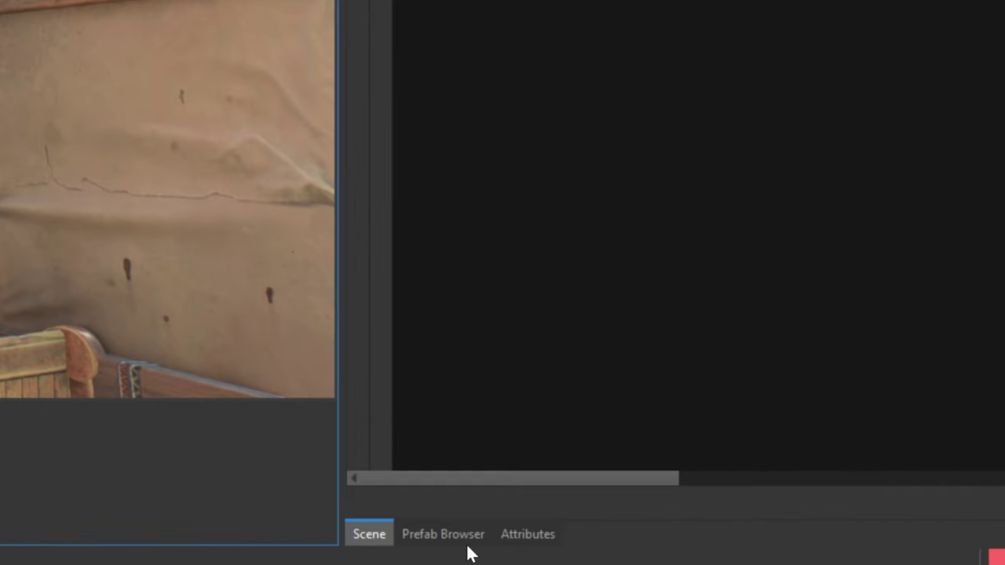
{"action": "left_click", "coordinate": [758, 550]}
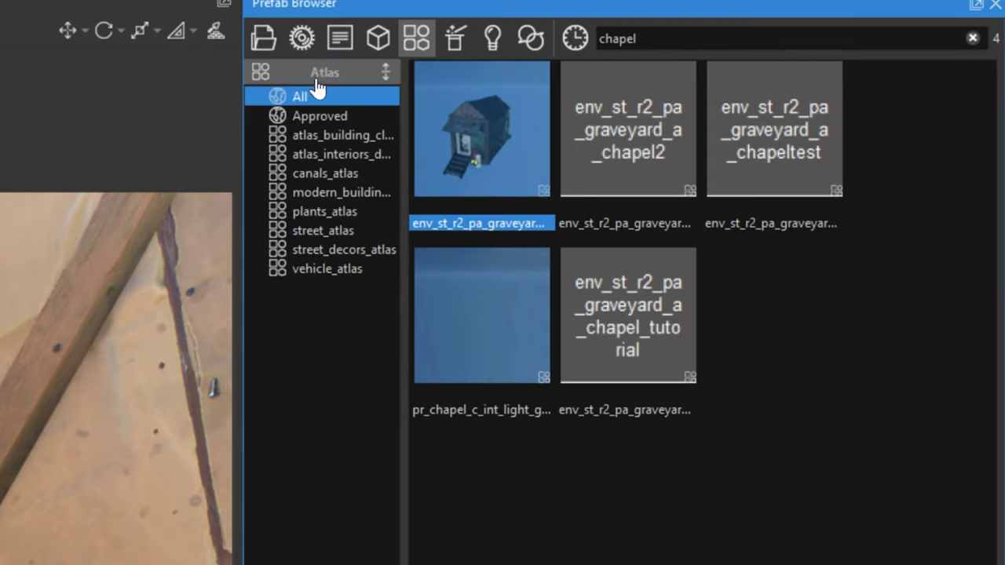
{"action": "left_click", "coordinate": [305, 40]}
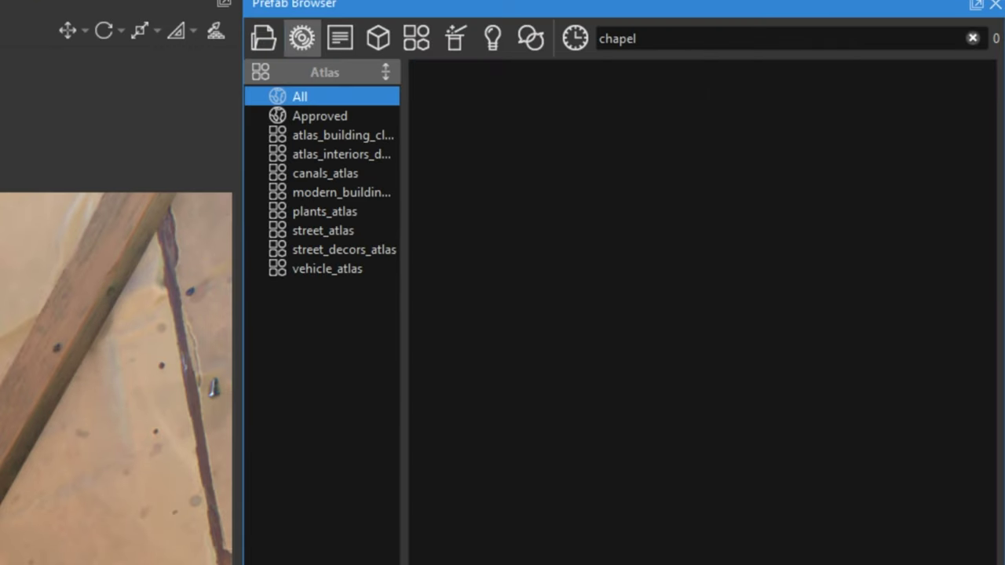
{"action": "left_click_drag", "start_coordinate": [638, 39], "coordinate": [589, 43]}
{"action": "type", "text": "roo"}
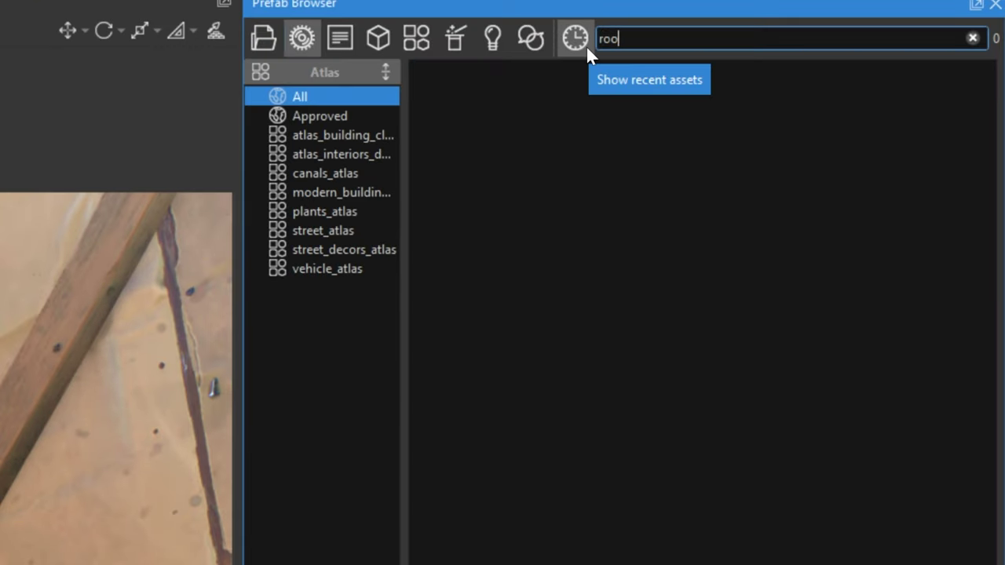
{"action": "type", "text": "m_box"}
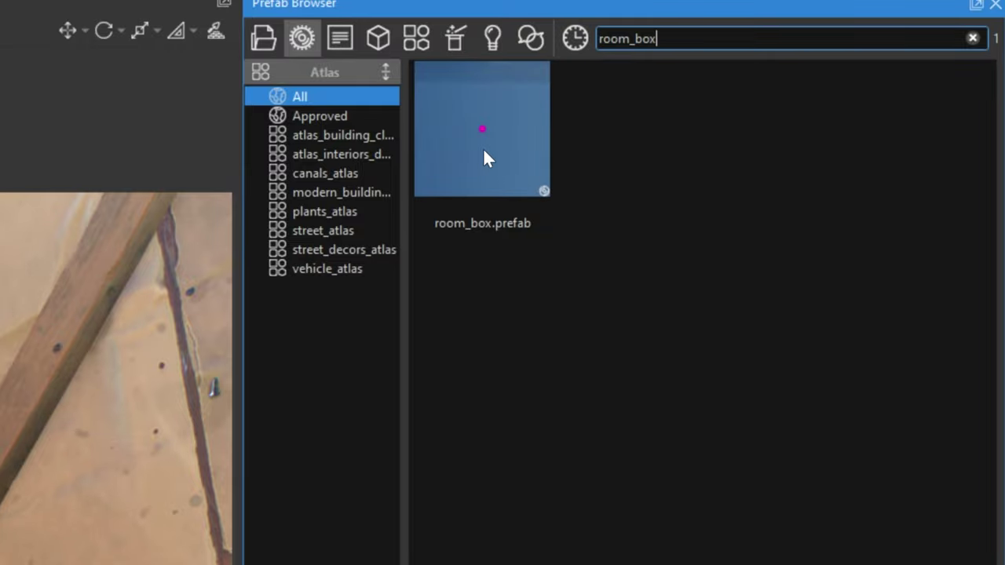
Place one room_box prefab on the floor inside the chapel, beside the carpet and the front pew.
{"action": "left_click", "coordinate": [484, 150]}
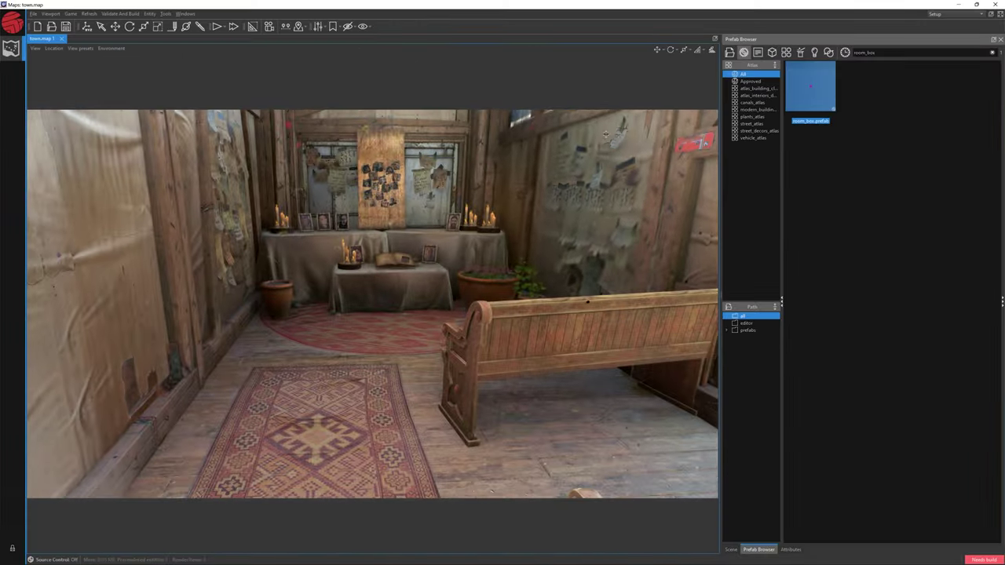
{"action": "left_click_drag", "start_coordinate": [810, 86], "coordinate": [422, 358]}
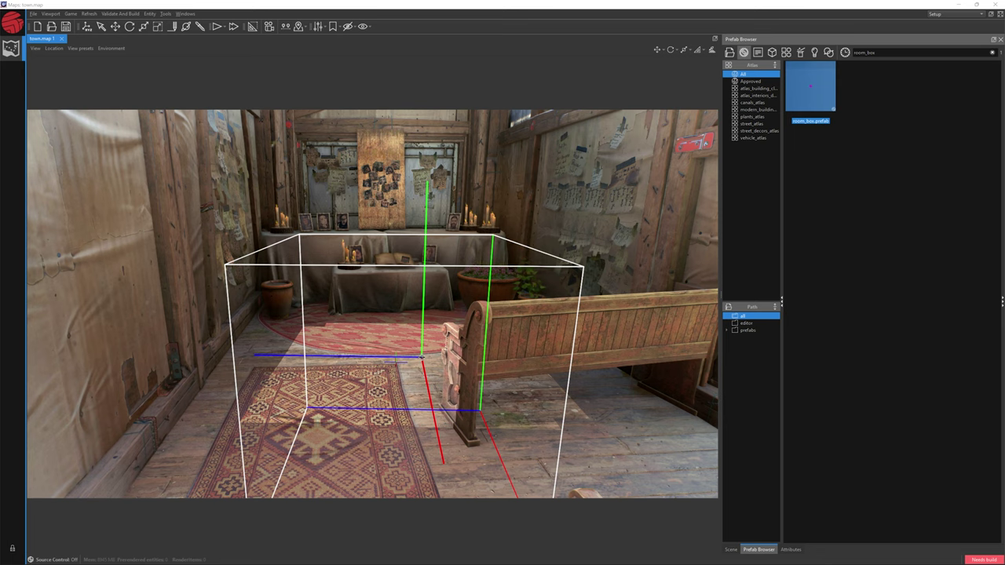
{"action": "key", "text": "Escape"}
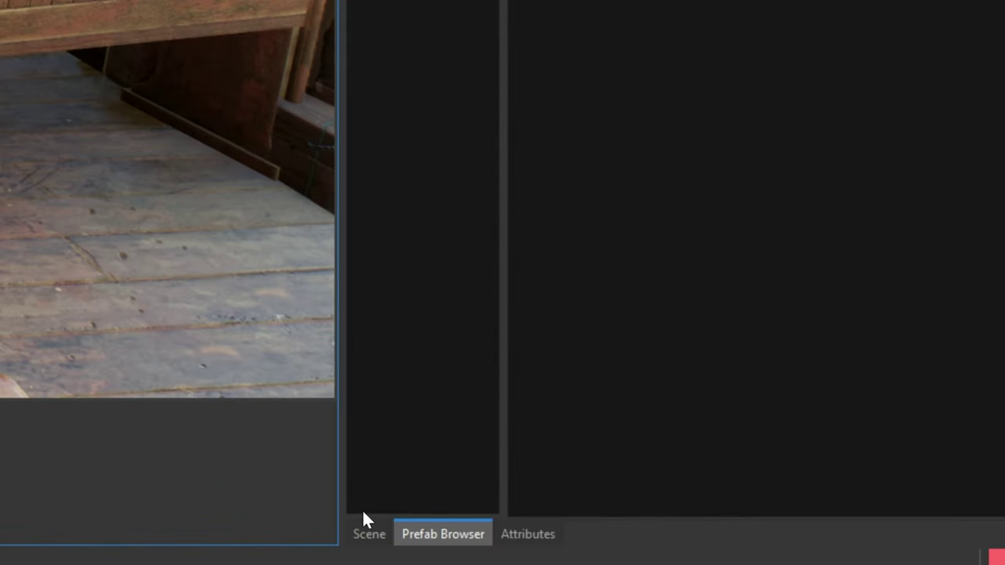
Copy the transform matrix of the chapel tutorial workcopy and paste it onto the room_box.
{"action": "left_click", "coordinate": [731, 550]}
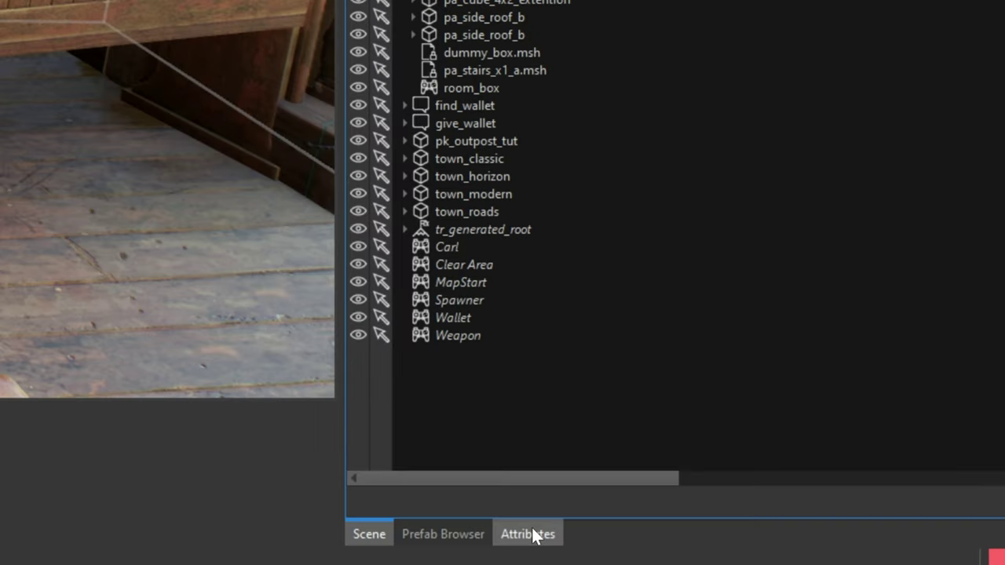
{"action": "left_click", "coordinate": [531, 535]}
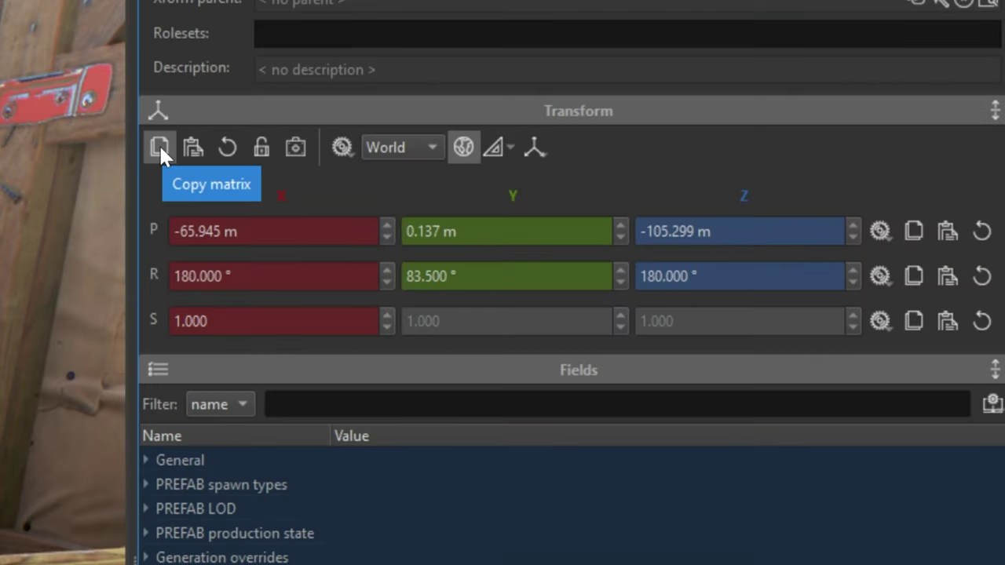
{"action": "left_click", "coordinate": [164, 126]}
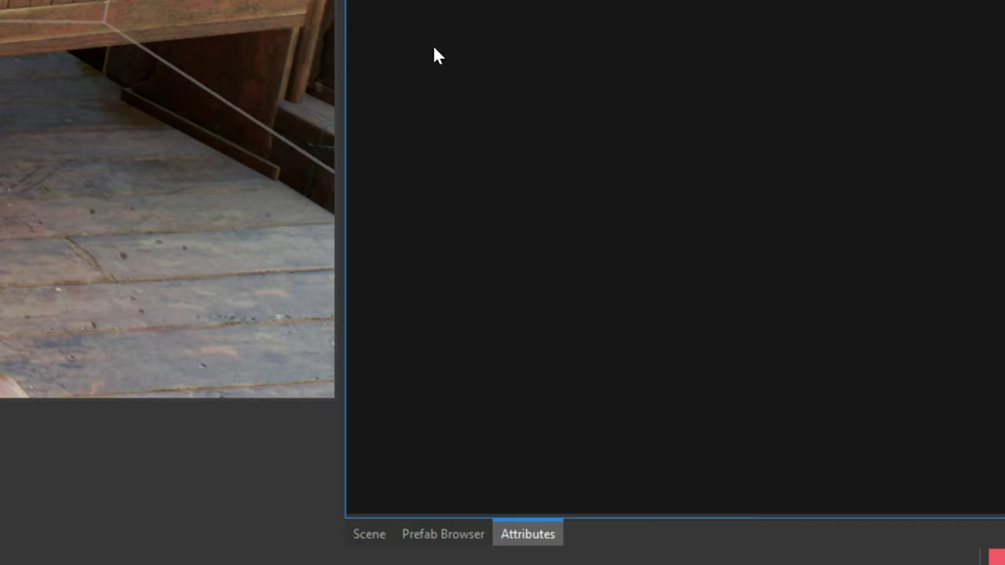
{"action": "left_click", "coordinate": [350, 534]}
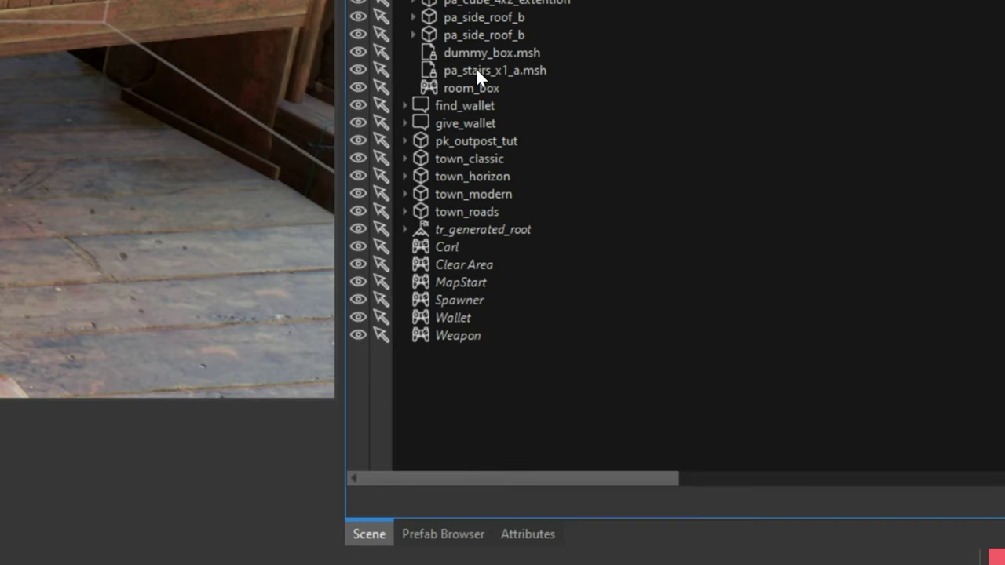
{"action": "left_click", "coordinate": [469, 89]}
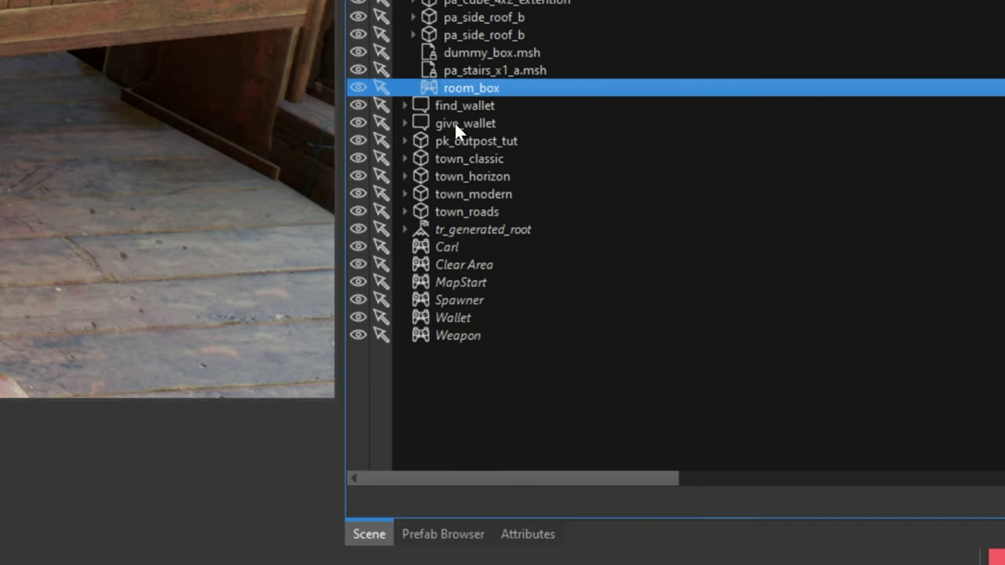
{"action": "left_click", "coordinate": [509, 534]}
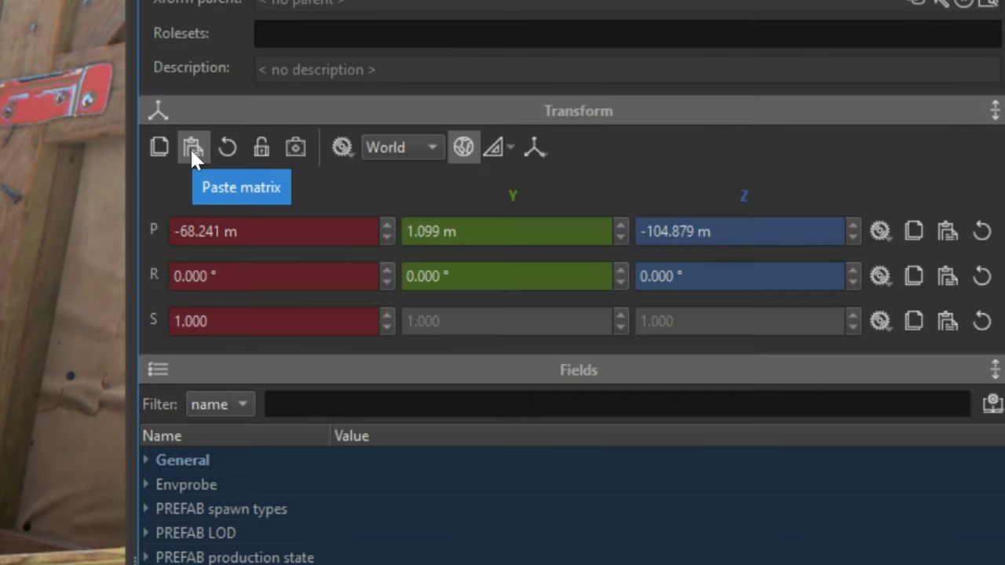
{"action": "left_click", "coordinate": [194, 147]}
Switch the room_box transform space to Local and raise the box in the chapel doorway to a Y position of about 2.06 m.
{"action": "key", "text": "f"}
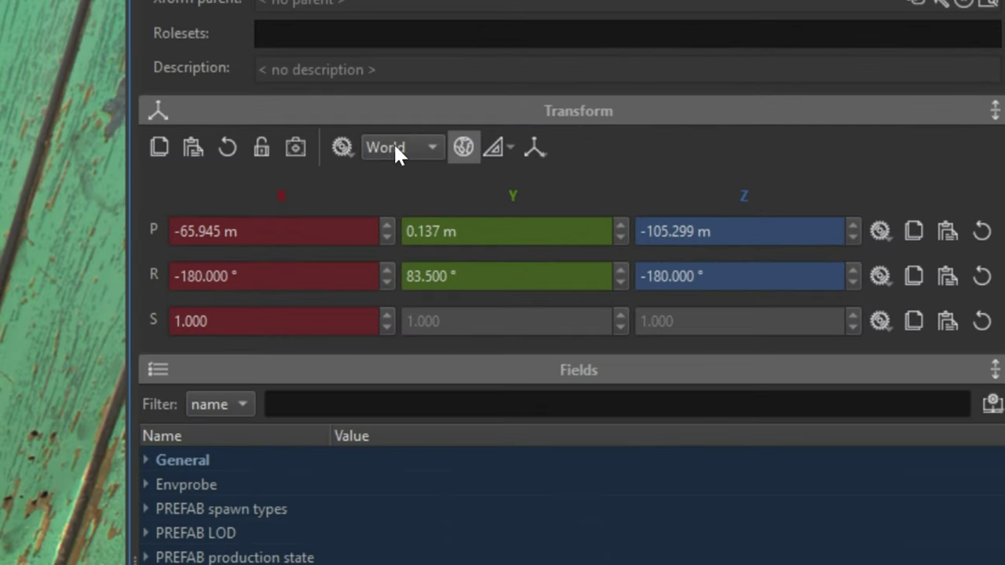
{"action": "left_click", "coordinate": [396, 146]}
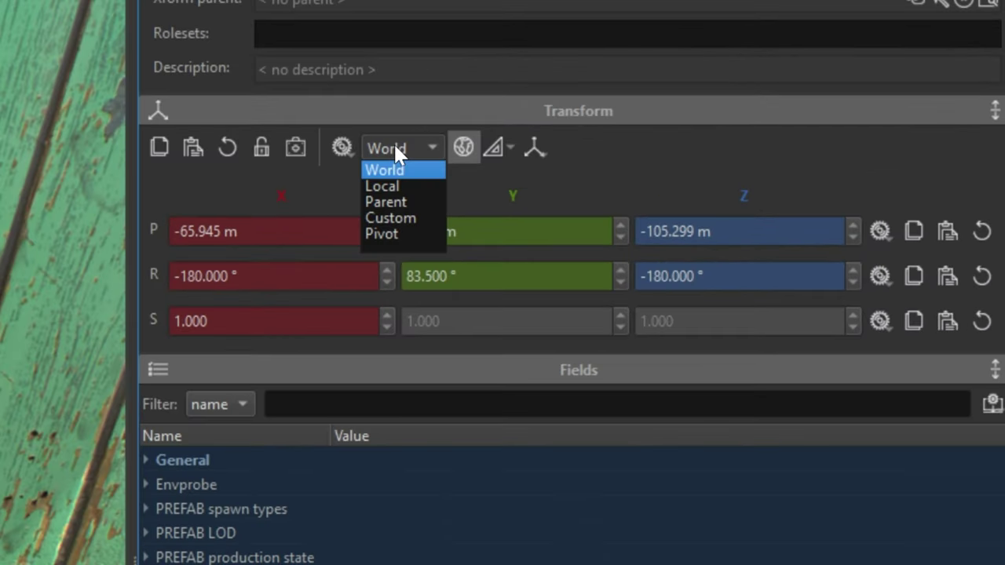
{"action": "left_click", "coordinate": [392, 188]}
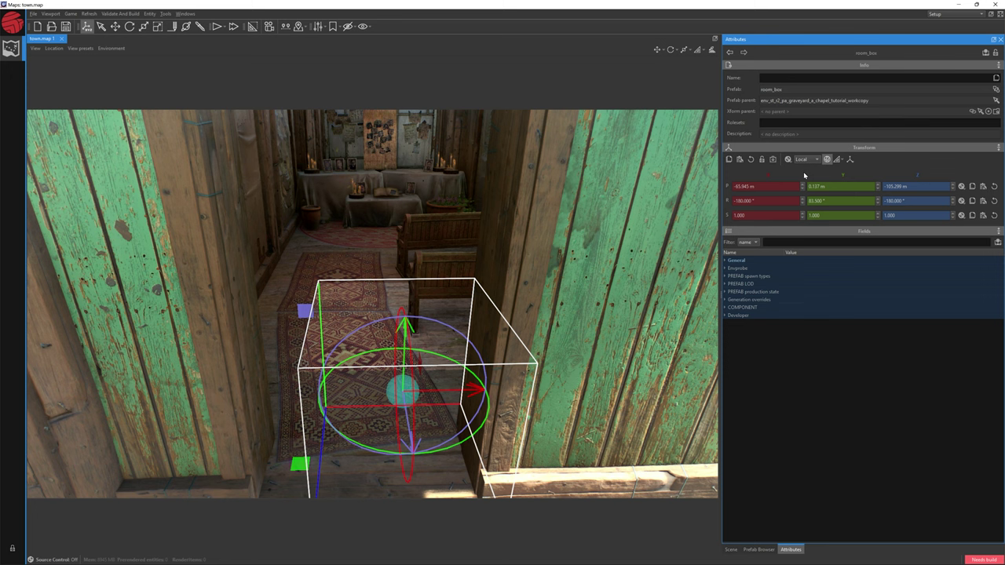
{"action": "left_click_drag", "start_coordinate": [403, 323], "coordinate": [397, 148]}
{"action": "right_click_drag", "start_coordinate": [397, 148], "coordinate": [413, 177]}
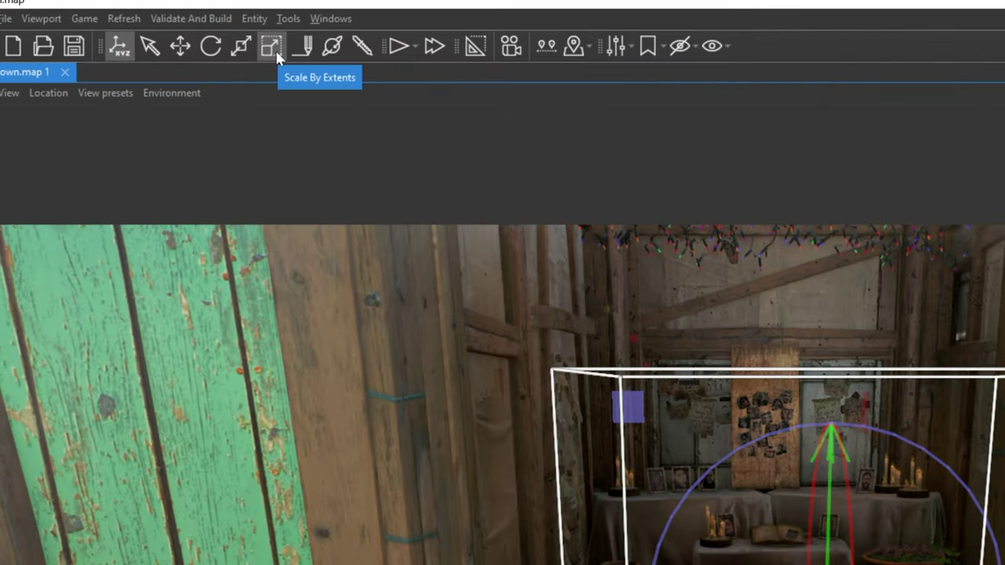
Using Scale By Extents, stretch the room_box back to the altar and out to both side walls, about 1.788 wide and 3.479 deep.
{"action": "left_click", "coordinate": [275, 48]}
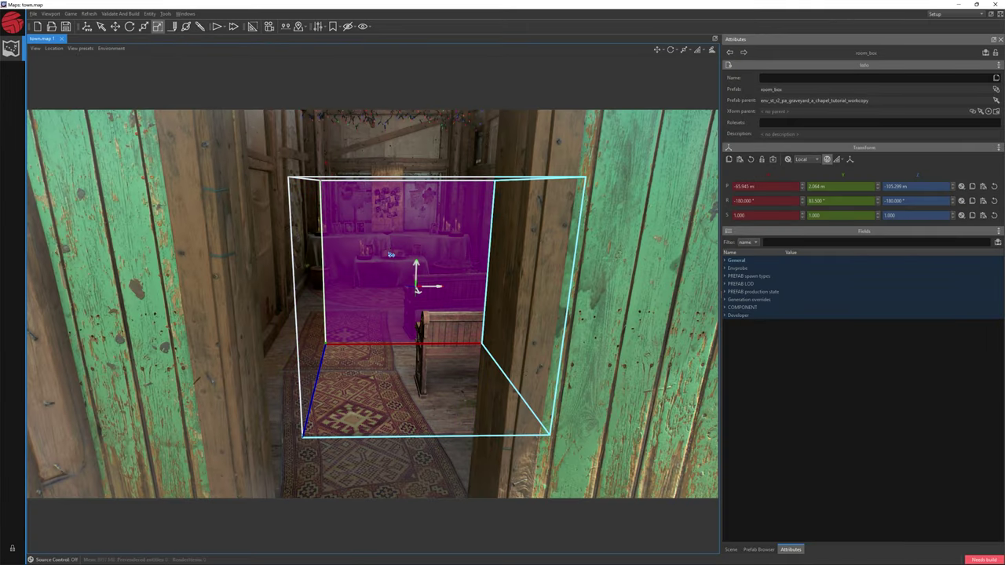
{"action": "left_click_drag", "start_coordinate": [395, 275], "coordinate": [375, 227]}
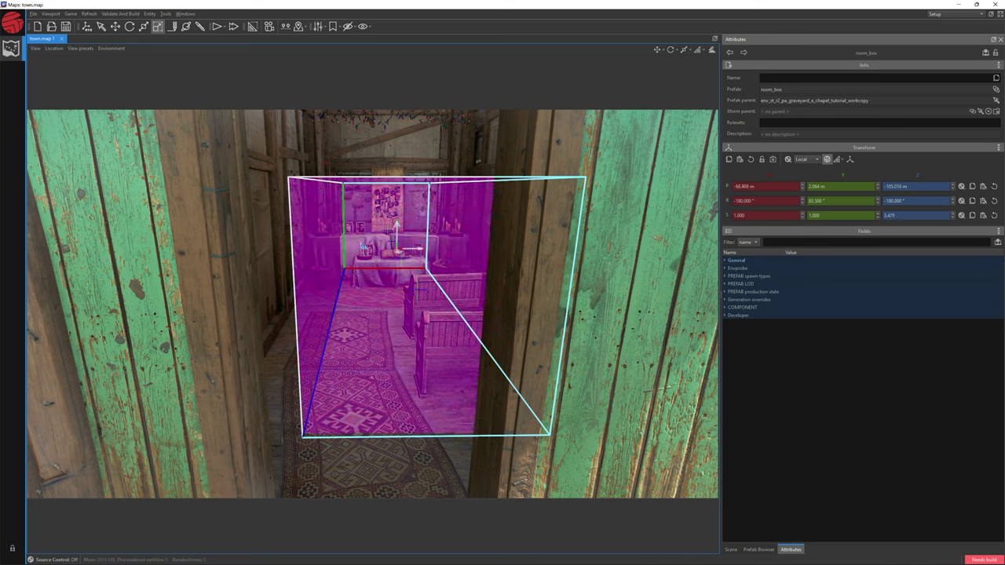
{"action": "left_click_drag", "start_coordinate": [328, 253], "coordinate": [265, 249]}
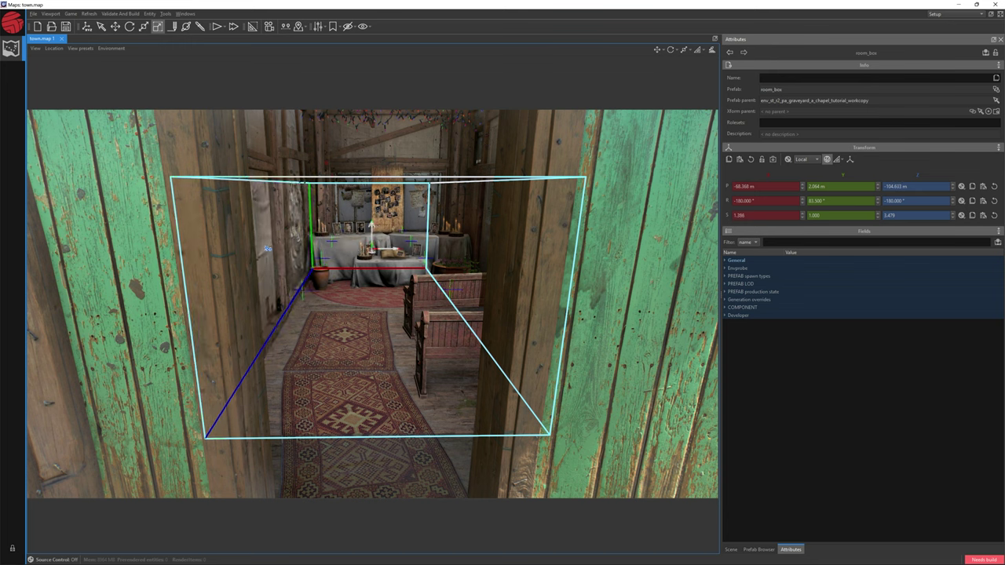
{"action": "left_click_drag", "start_coordinate": [476, 255], "coordinate": [531, 252]}
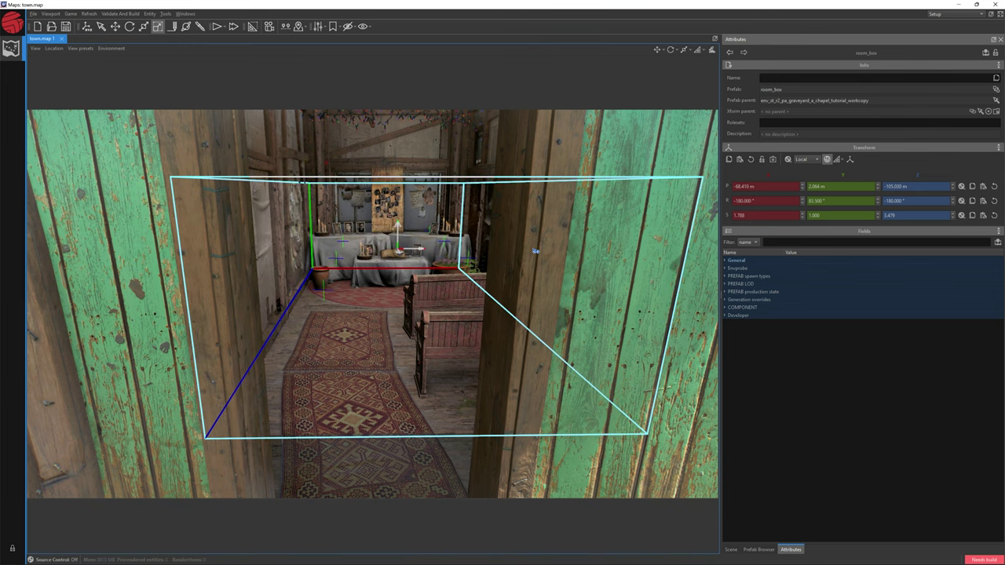
Fit the room_box's remaining faces to the chapel interior, reaching scales of about 1.77 in height and 3.985 in depth, and deselect it.
{"action": "scroll", "coordinate": [501, 256], "scroll_direction": "up", "scroll_amount": 2}
{"action": "right_click_drag", "start_coordinate": [502, 256], "coordinate": [502, 238]}
{"action": "left_click_drag", "start_coordinate": [416, 253], "coordinate": [395, 126]}
{"action": "scroll", "coordinate": [440, 237], "scroll_direction": "up", "scroll_amount": 1}
{"action": "right_click_drag", "start_coordinate": [440, 237], "coordinate": [440, 240]}
{"action": "left_click_drag", "start_coordinate": [402, 354], "coordinate": [402, 348]}
{"action": "right_click_drag", "start_coordinate": [401, 349], "coordinate": [415, 356]}
{"action": "scroll", "coordinate": [411, 360], "scroll_direction": "down", "scroll_amount": 1}
{"action": "mouse_move", "coordinate": [417, 322]}
{"action": "left_mouse_down"}
{"action": "mouse_move", "coordinate": [417, 357]}
{"action": "mouse_move", "coordinate": [422, 332]}
{"action": "left_mouse_up"}
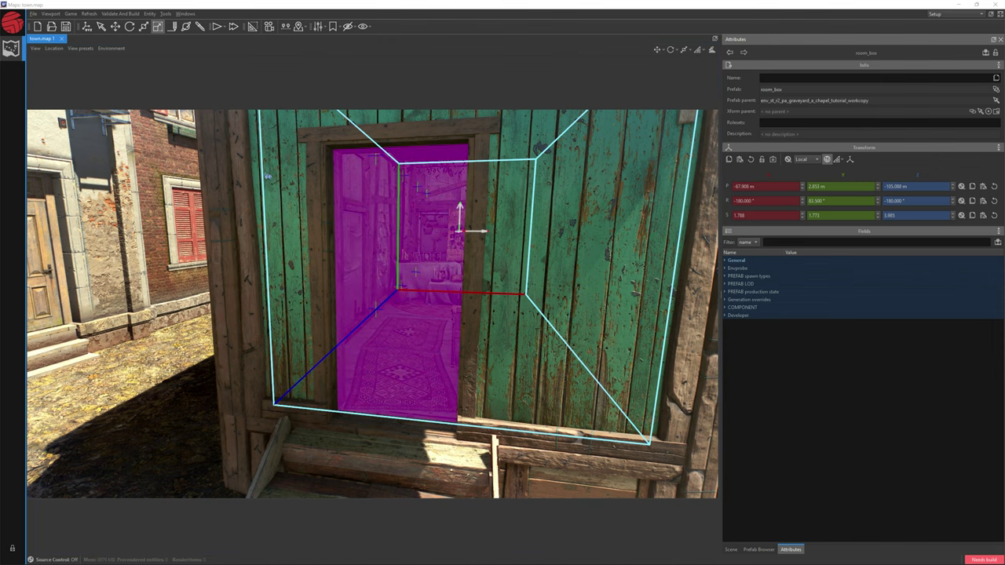
{"action": "left_click", "coordinate": [87, 27]}
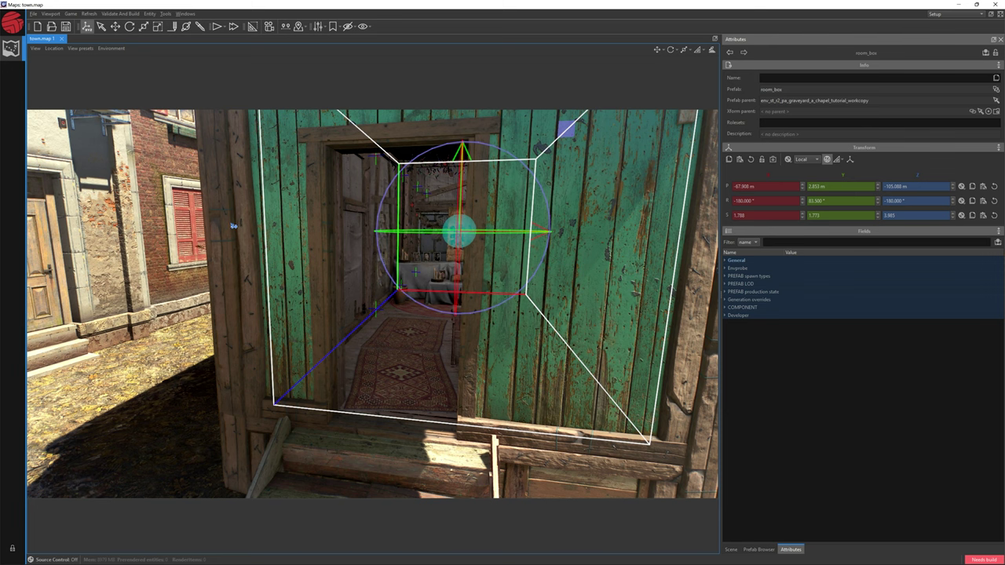
{"action": "key", "text": "Escape"}
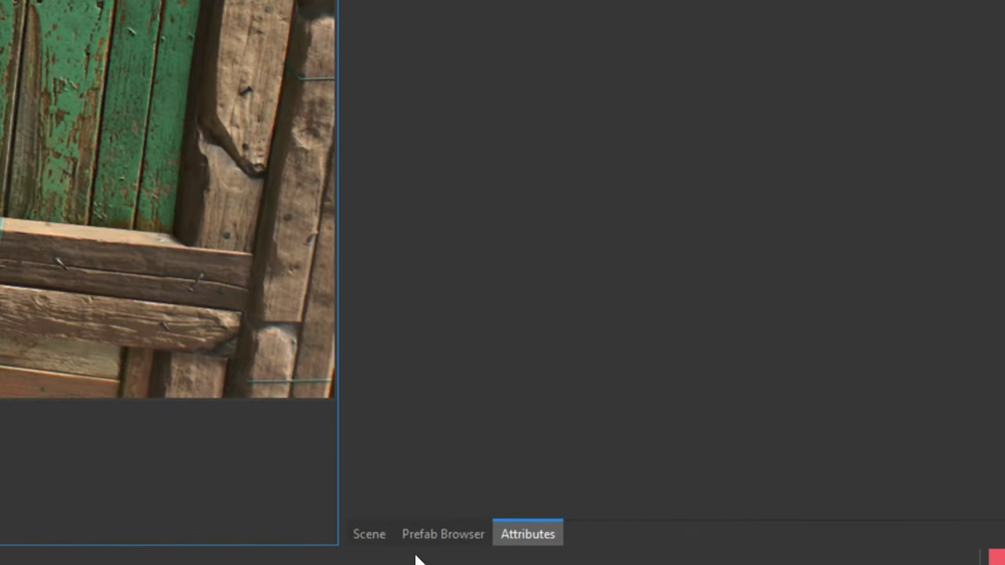
Search the prefab library for "envprob" and place envprobe.prefab on the floor at the chapel doorway.
{"action": "left_click", "coordinate": [758, 550]}
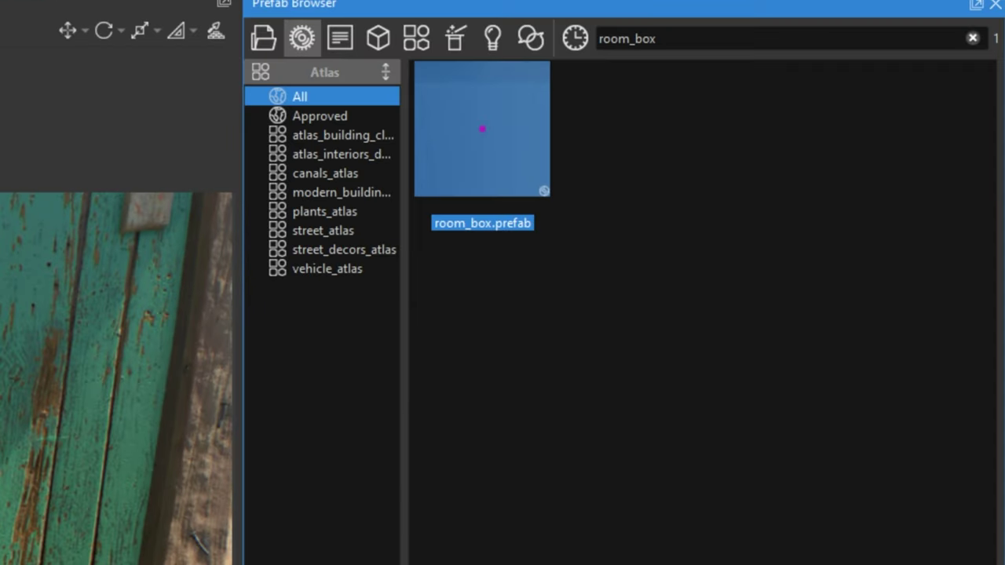
{"action": "left_click_drag", "start_coordinate": [660, 38], "coordinate": [549, 32]}
{"action": "type", "text": "envprob"}
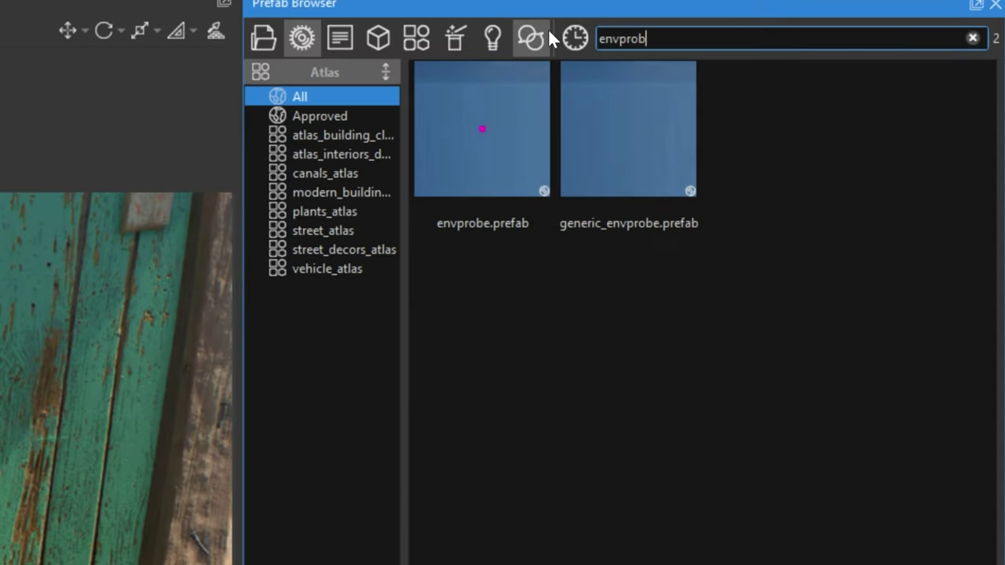
{"action": "left_click", "coordinate": [475, 125]}
{"action": "left_click_drag", "start_coordinate": [474, 119], "coordinate": [392, 399]}
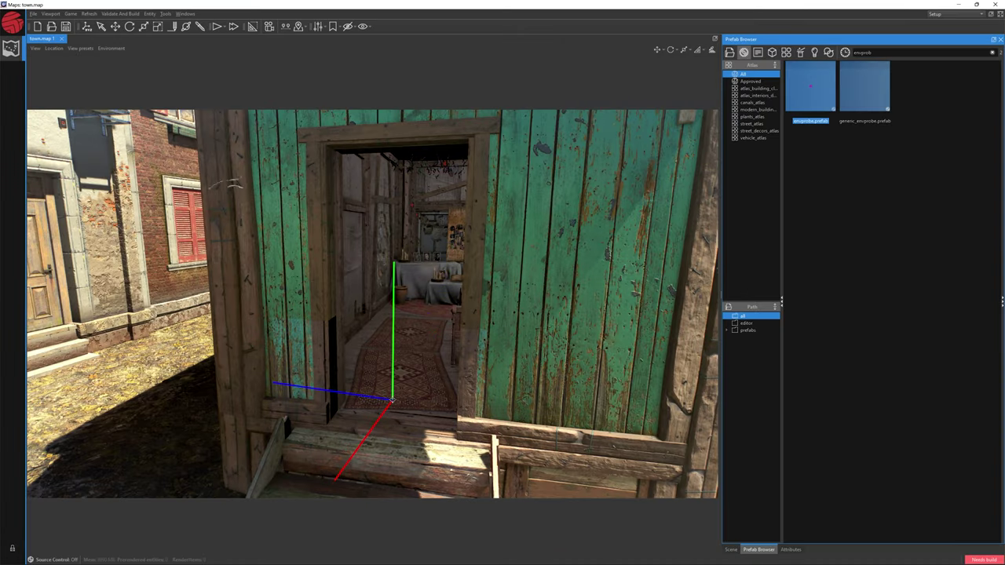
{"action": "left_click", "coordinate": [391, 400]}
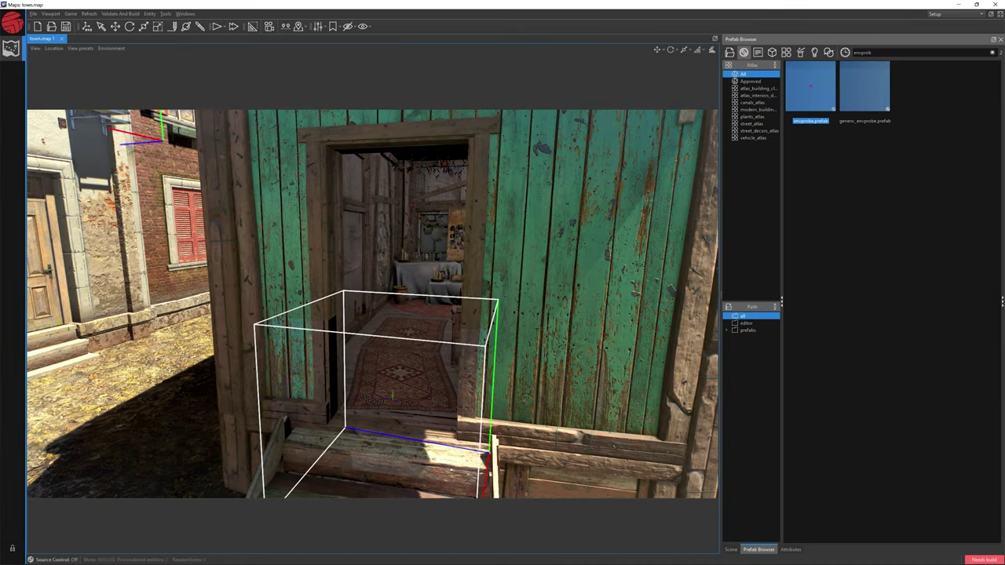
Paste the copied chapel transform matrix onto the envprobe so that it aligns with the building.
{"action": "left_click", "coordinate": [87, 27]}
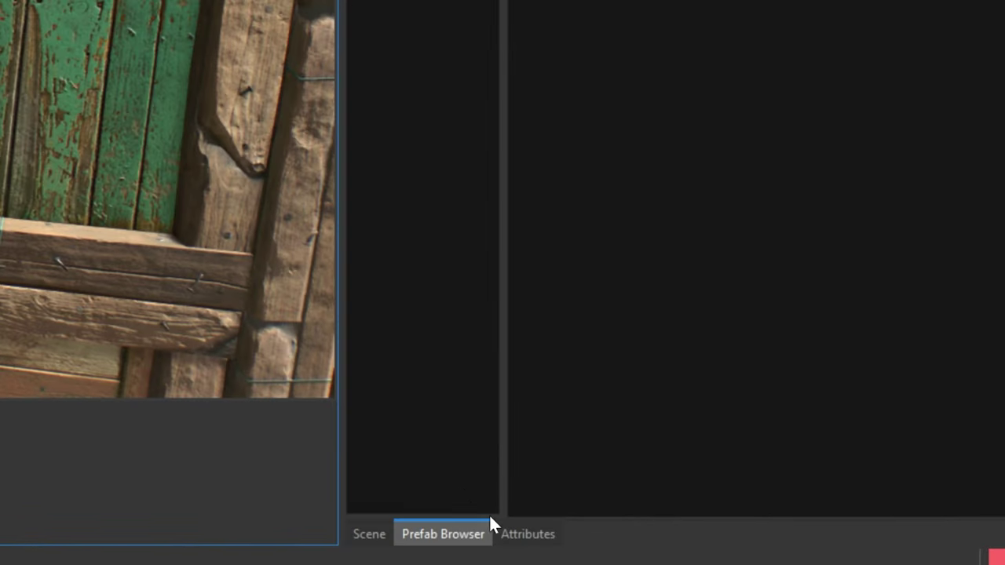
{"action": "left_click", "coordinate": [787, 549]}
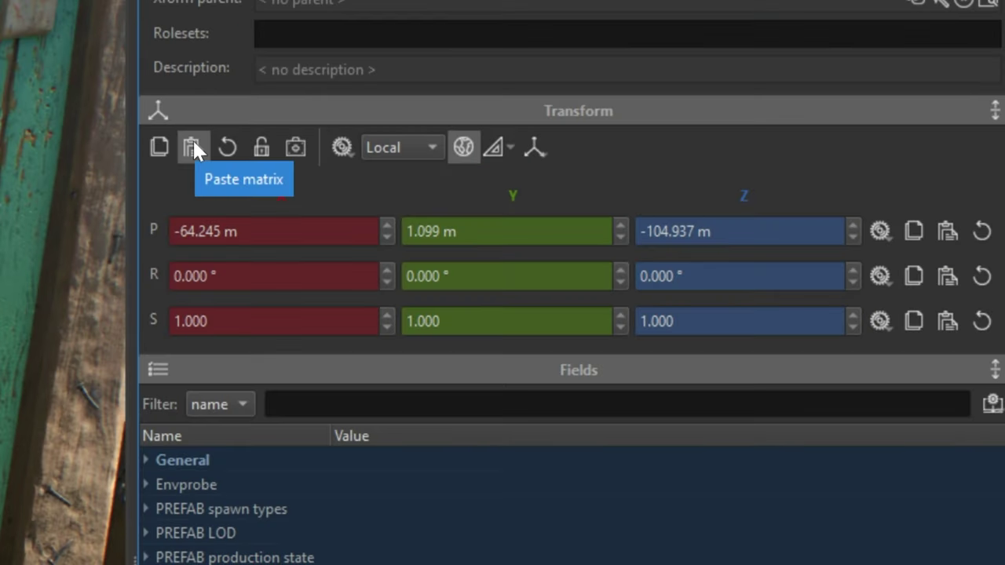
{"action": "left_click", "coordinate": [192, 145]}
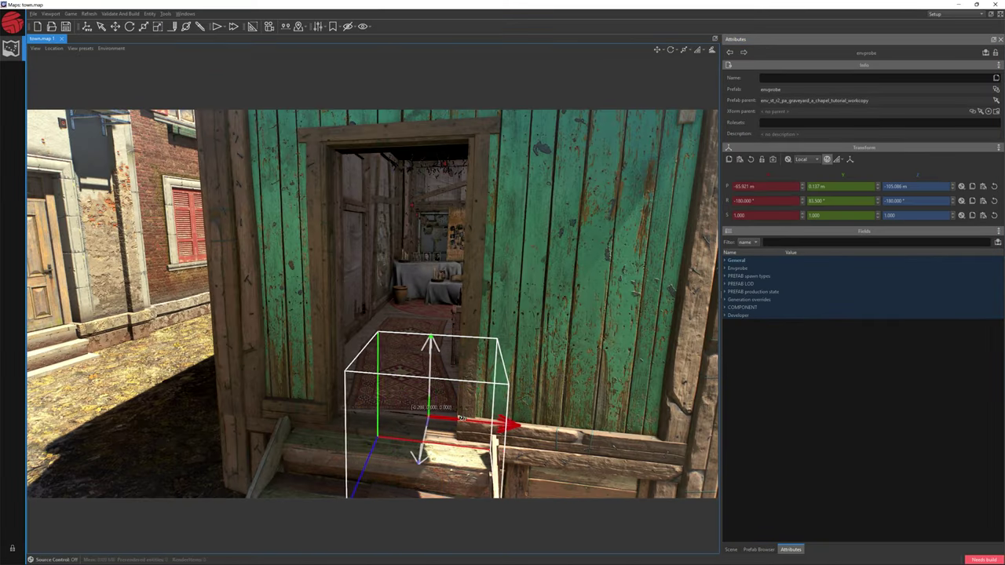
Move the envprobe sideways, outward and up in front of the doorway, to about X -64.62, Y 2.09, Z -104.57 m.
{"action": "left_click_drag", "start_coordinate": [462, 419], "coordinate": [419, 420]}
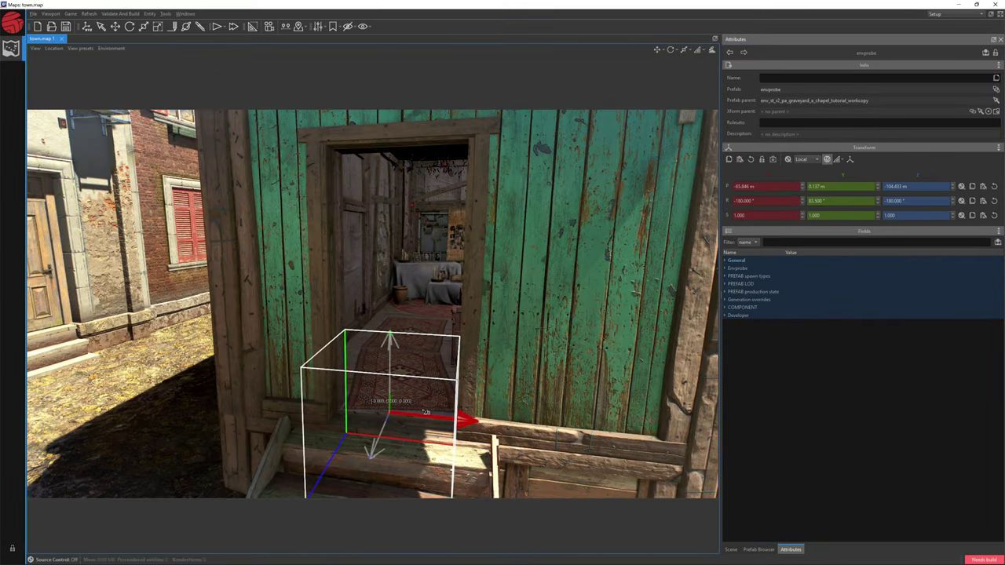
{"action": "left_click_drag", "start_coordinate": [395, 345], "coordinate": [396, 282]}
{"action": "right_click_drag", "start_coordinate": [396, 283], "coordinate": [383, 337]}
{"action": "left_click_drag", "start_coordinate": [377, 352], "coordinate": [351, 422]}
{"action": "right_click_drag", "start_coordinate": [351, 422], "coordinate": [361, 426]}
{"action": "left_click_drag", "start_coordinate": [388, 405], "coordinate": [381, 416]}
{"action": "right_click_drag", "start_coordinate": [381, 416], "coordinate": [387, 412]}
{"action": "left_click_drag", "start_coordinate": [392, 373], "coordinate": [394, 182]}
{"action": "right_click_drag", "start_coordinate": [395, 182], "coordinate": [396, 212]}
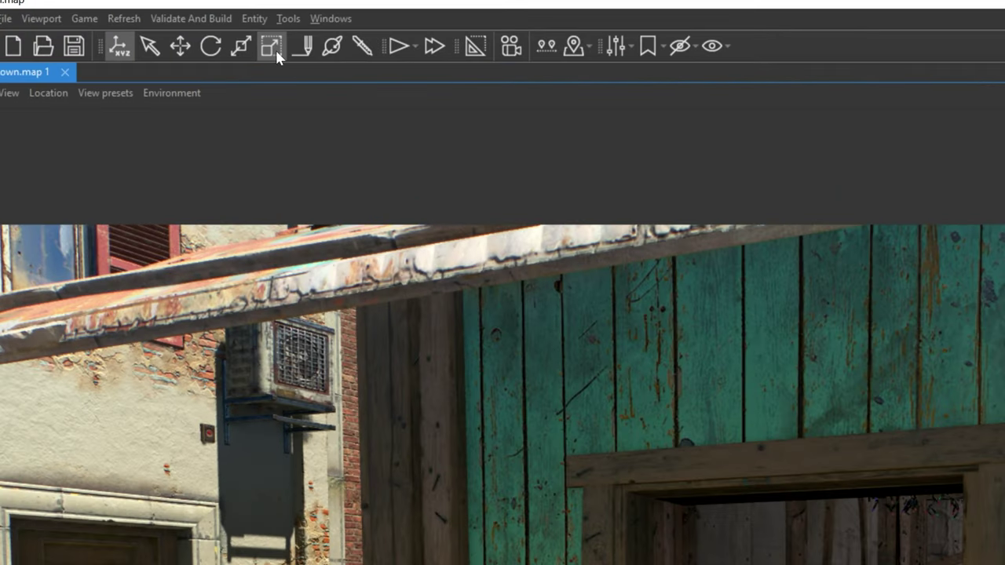
Resize the envprobe's box face by face to fit the chapel doorway, at a scale of about 0.611, 1.312 and 0.283.
{"action": "left_click", "coordinate": [158, 26]}
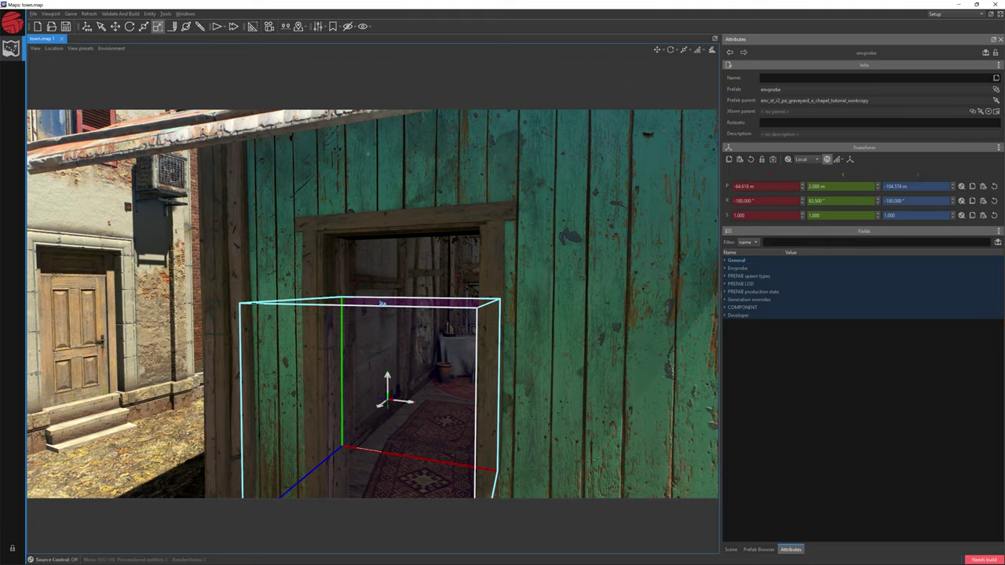
{"action": "left_click_drag", "start_coordinate": [514, 427], "coordinate": [511, 323]}
{"action": "right_click_drag", "start_coordinate": [510, 323], "coordinate": [553, 266]}
{"action": "right_click_drag", "start_coordinate": [410, 192], "coordinate": [424, 235]}
{"action": "left_click_drag", "start_coordinate": [275, 351], "coordinate": [408, 351]}
{"action": "right_click_drag", "start_coordinate": [408, 352], "coordinate": [471, 338]}
{"action": "left_click_drag", "start_coordinate": [597, 322], "coordinate": [521, 318]}
{"action": "right_click_drag", "start_coordinate": [521, 318], "coordinate": [522, 318]}
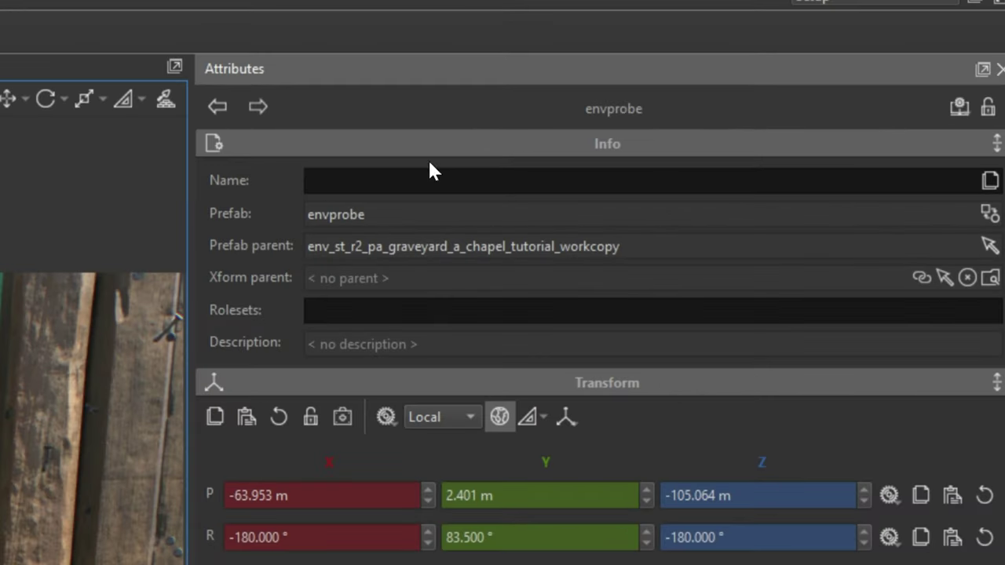
Name the envprobe envprobe_door and enable its blending.
{"action": "left_click", "coordinate": [615, 125]}
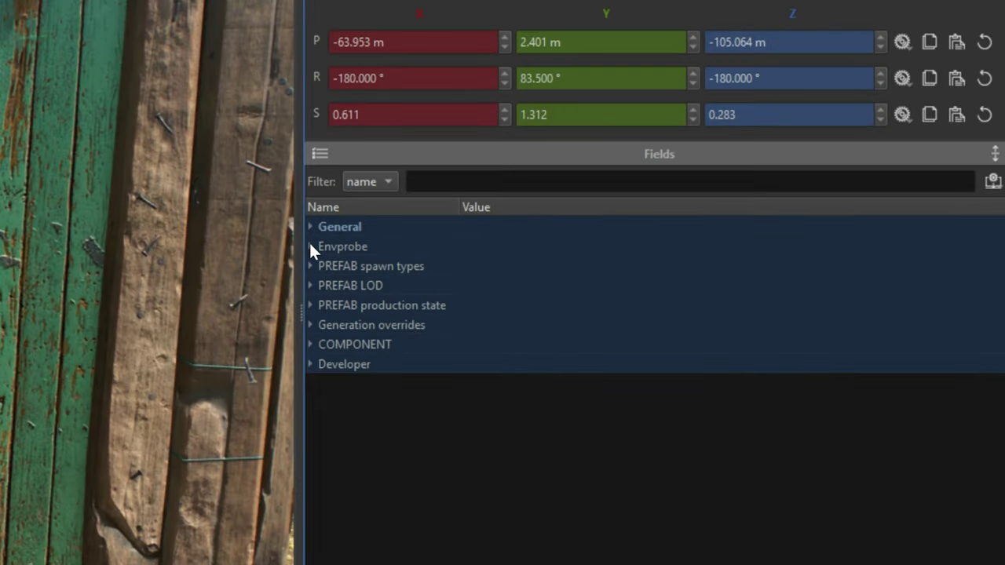
{"action": "left_click", "coordinate": [311, 246]}
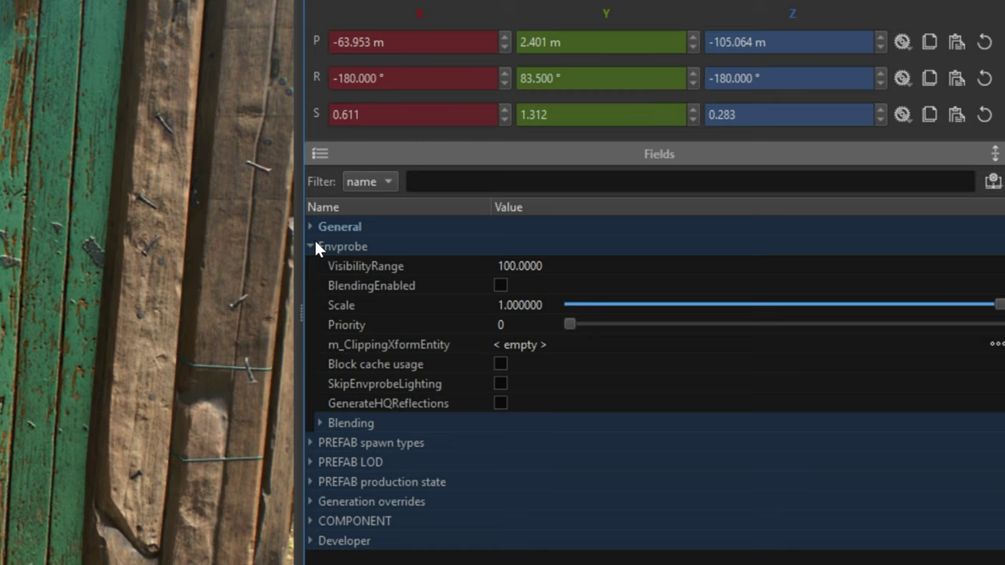
{"action": "left_click", "coordinate": [504, 286]}
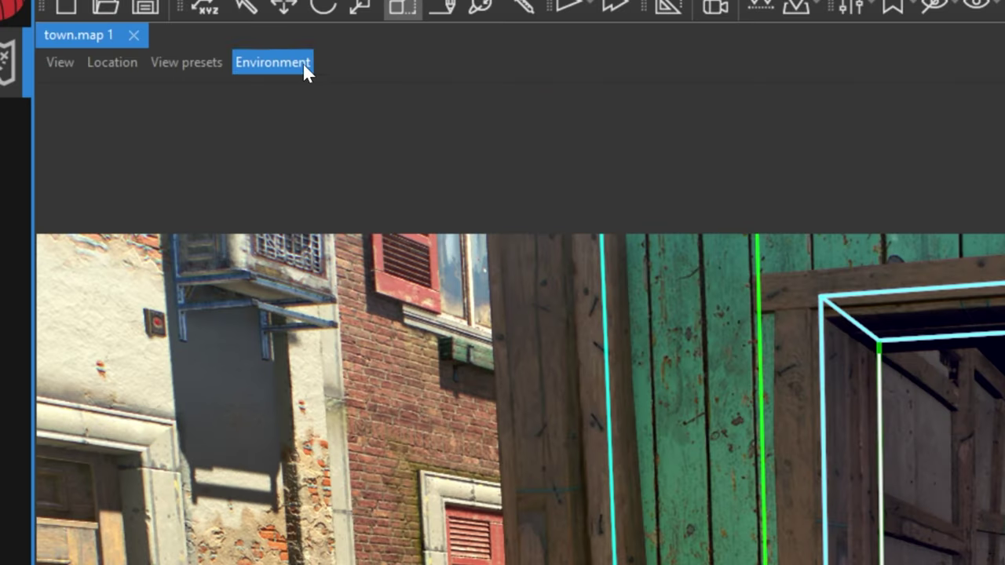
Set the environment time to 19:30 and compare the doorway lighting with the envprobe's blending off and on.
{"action": "left_click", "coordinate": [303, 63]}
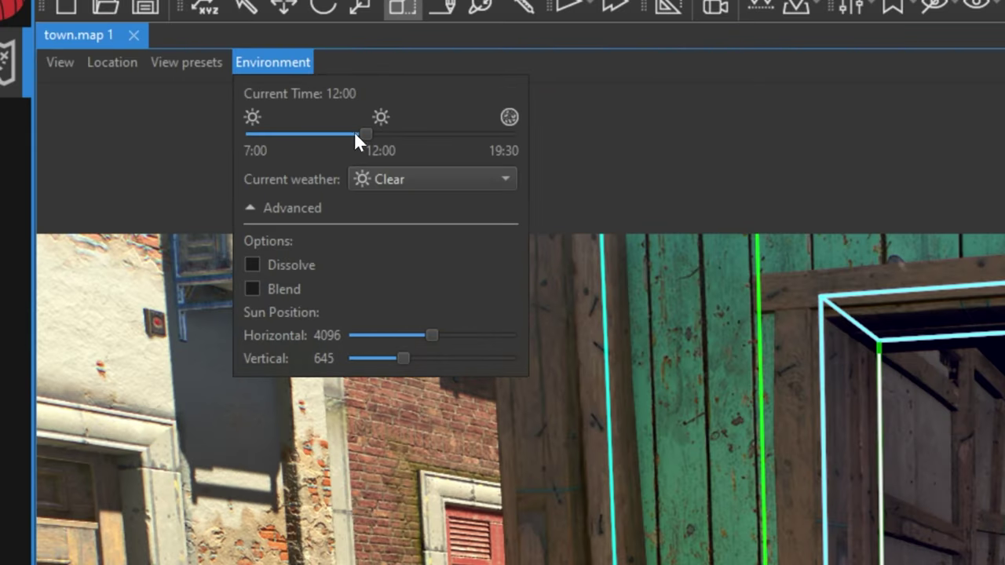
{"action": "left_click_drag", "start_coordinate": [366, 133], "coordinate": [554, 153]}
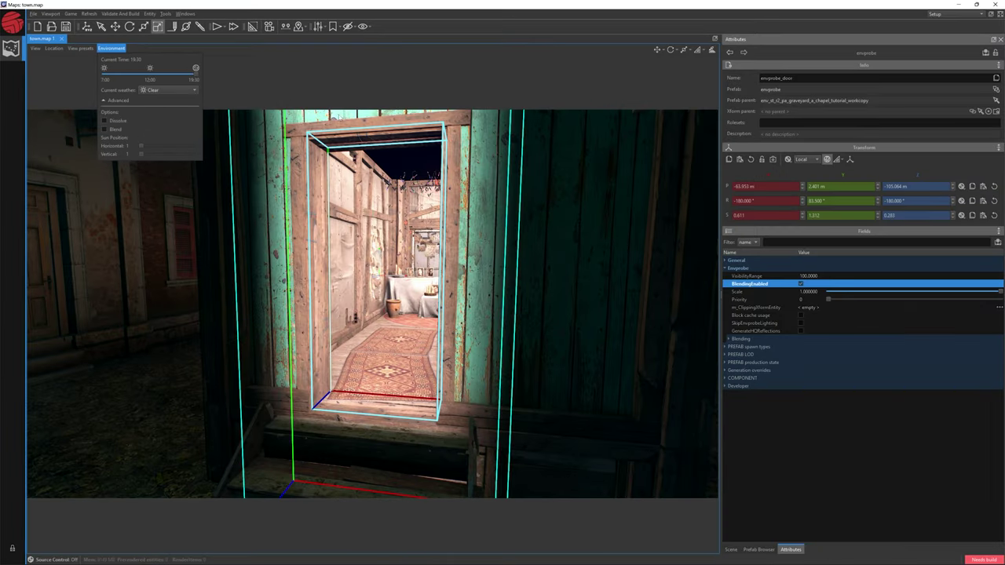
{"action": "left_click", "coordinate": [802, 285]}
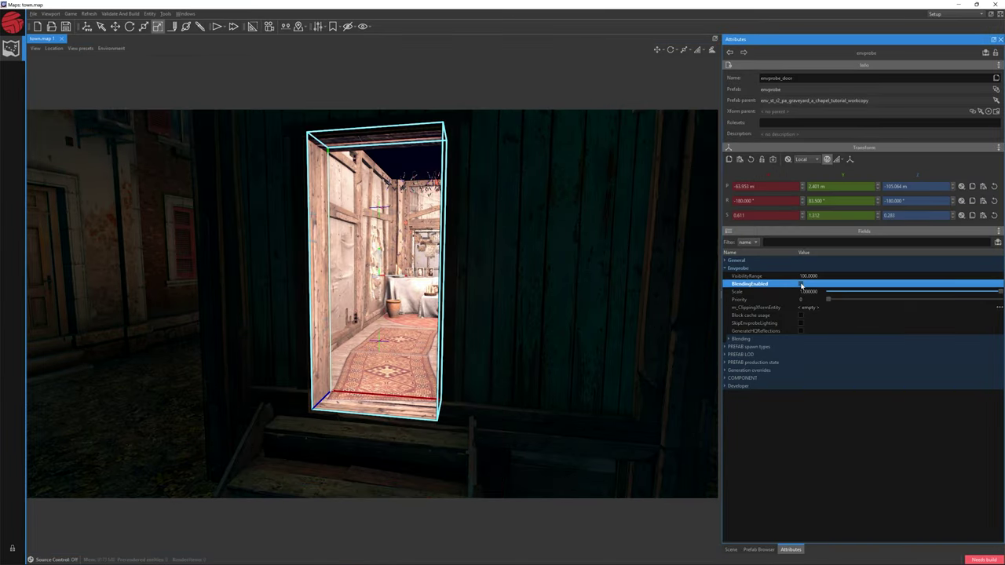
{"action": "left_click", "coordinate": [802, 285]}
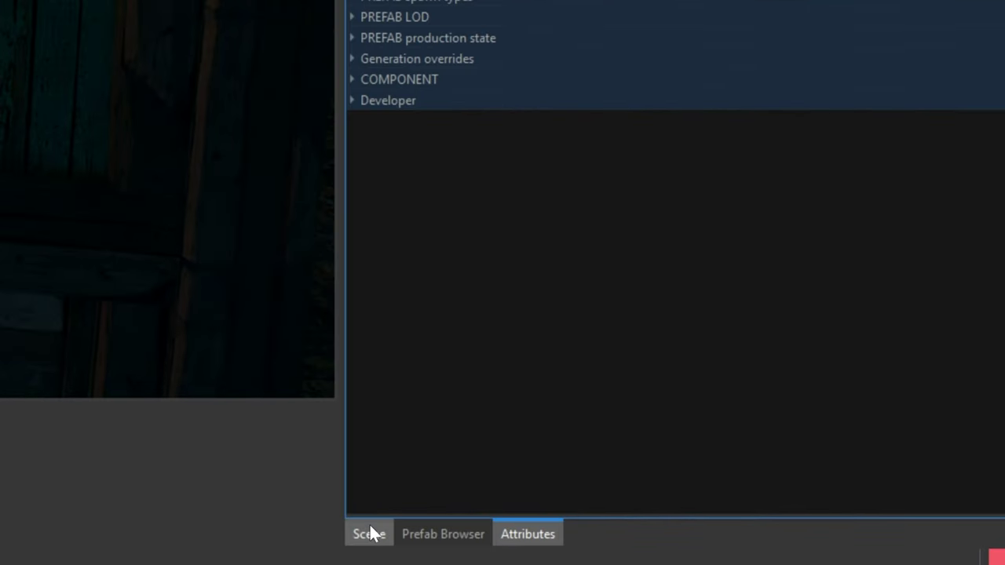
Save and reload the env_st_r2_pa_graveyard_a_chapel_tutorial prefab, and reopen it as the target.
{"action": "left_click", "coordinate": [731, 550]}
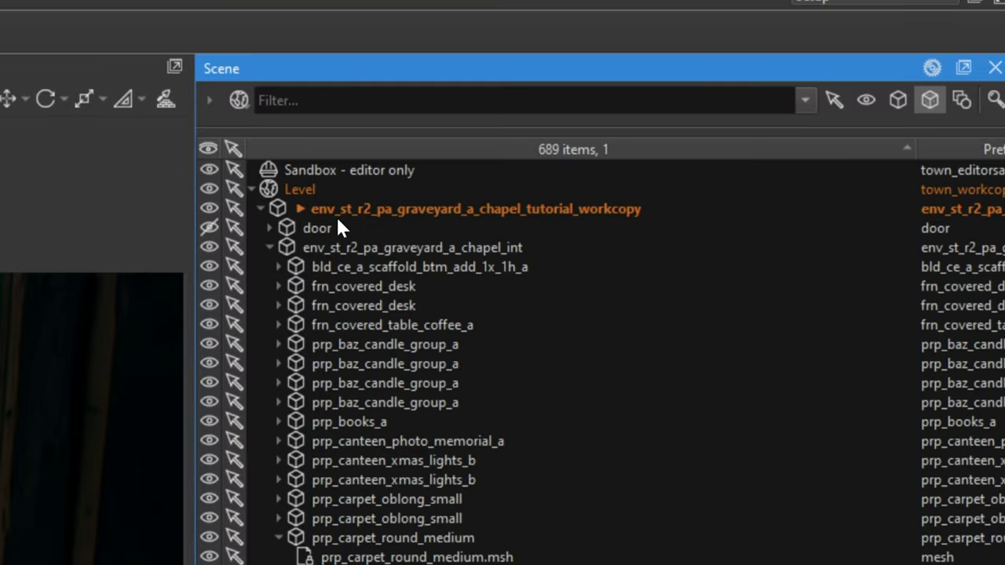
{"action": "right_click", "coordinate": [343, 214]}
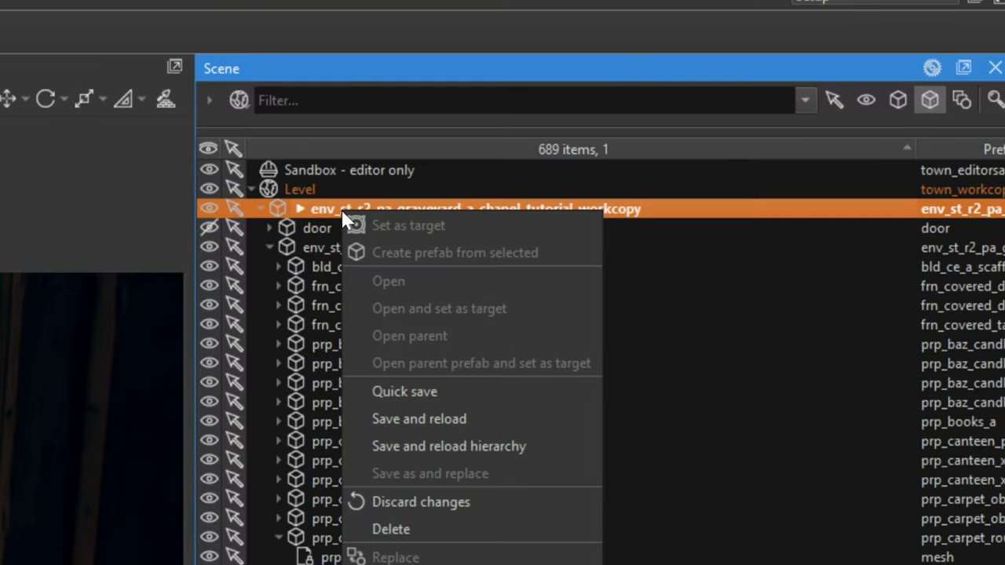
{"action": "left_click", "coordinate": [399, 420]}
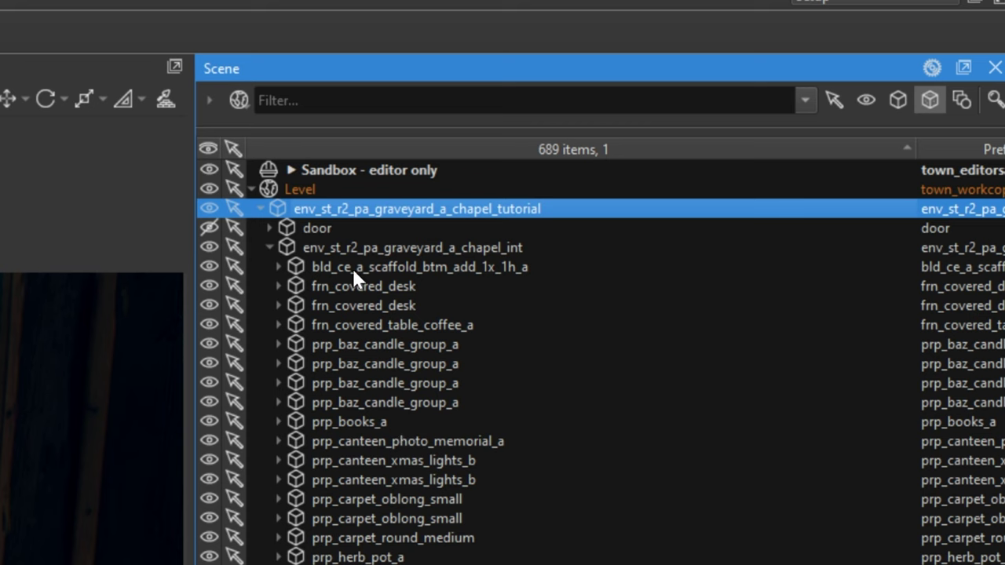
{"action": "right_click", "coordinate": [345, 214]}
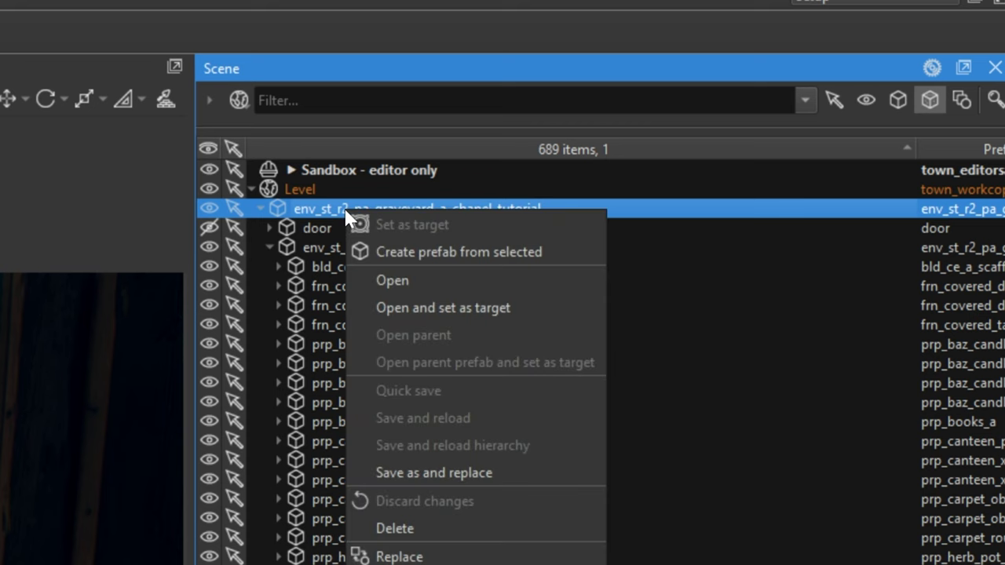
{"action": "left_click", "coordinate": [422, 310]}
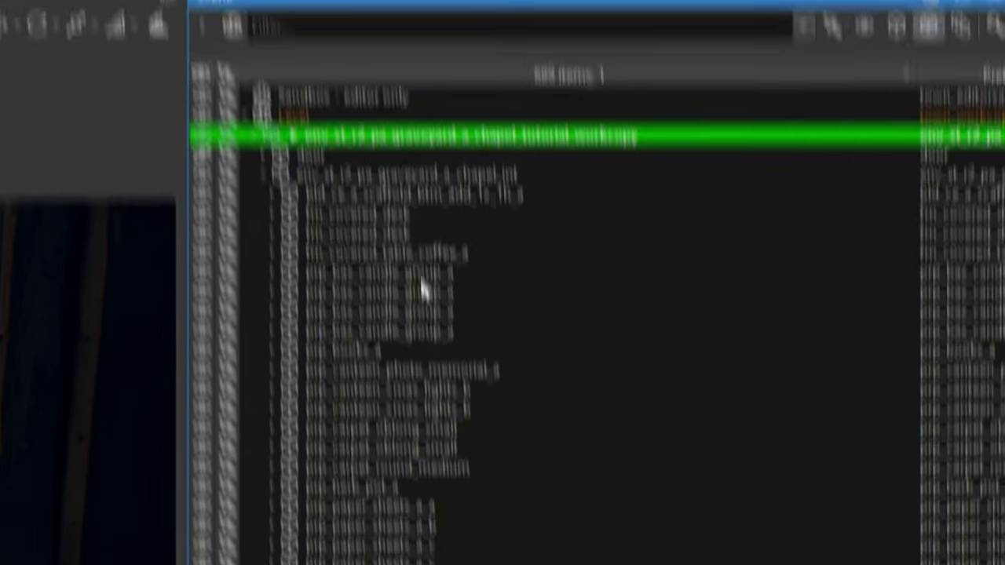
Select the chapel's room_box in the scene hierarchy and generate envprobes and reflections for selected grids only.
{"action": "scroll", "coordinate": [353, 314], "scroll_direction": "down", "scroll_amount": 15}
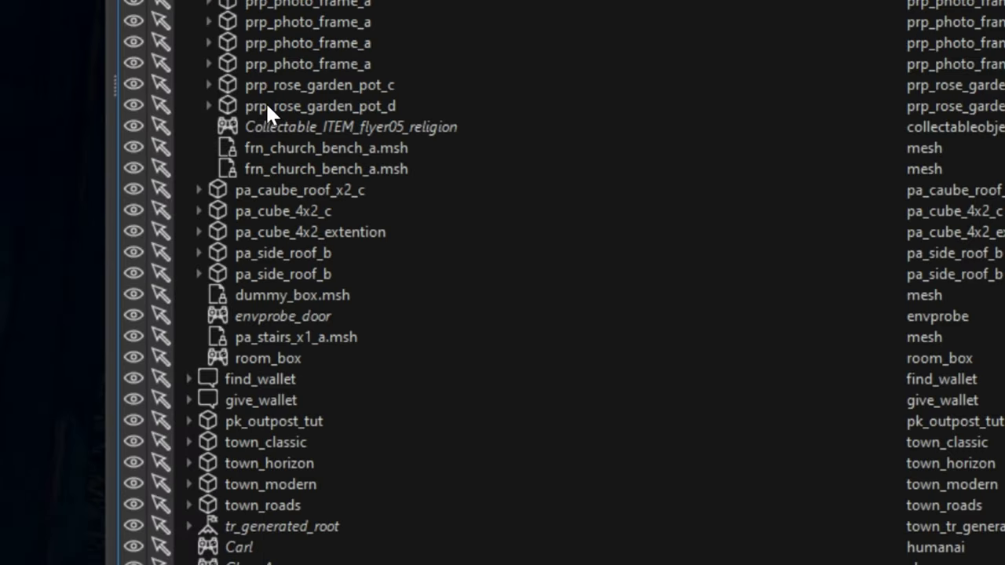
{"action": "left_click", "coordinate": [269, 363]}
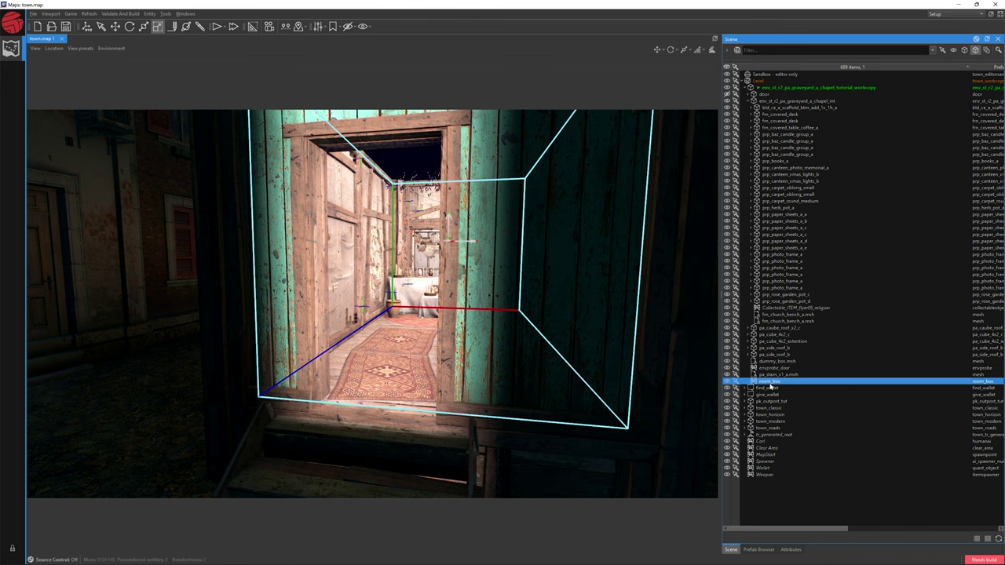
{"action": "left_click", "coordinate": [769, 368]}
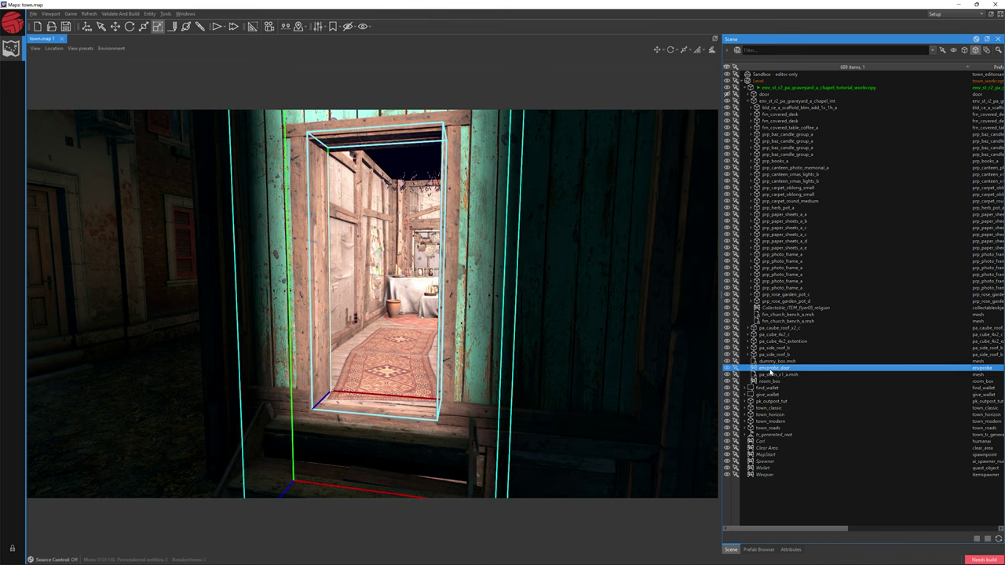
{"action": "left_click", "coordinate": [772, 382]}
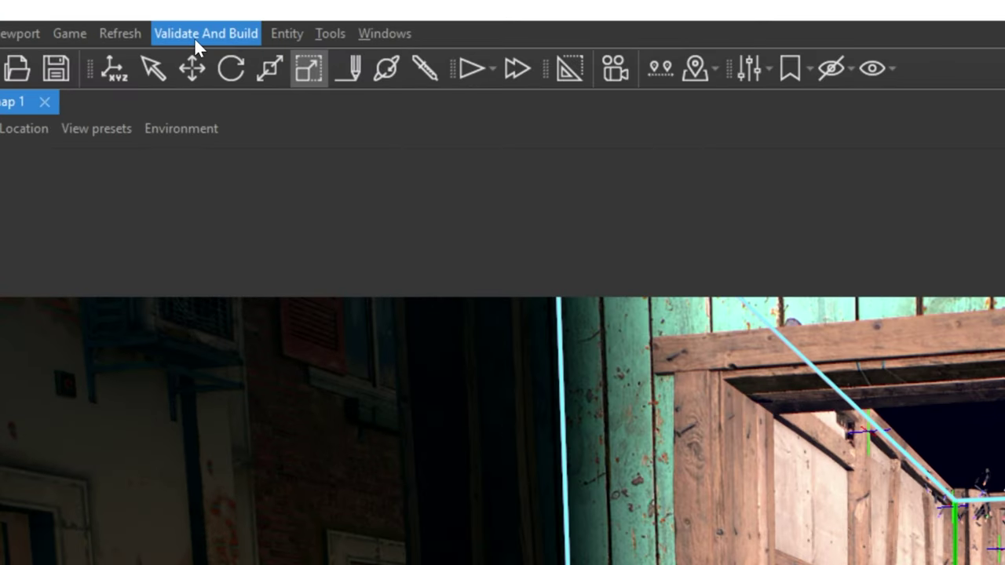
{"action": "left_click", "coordinate": [120, 14]}
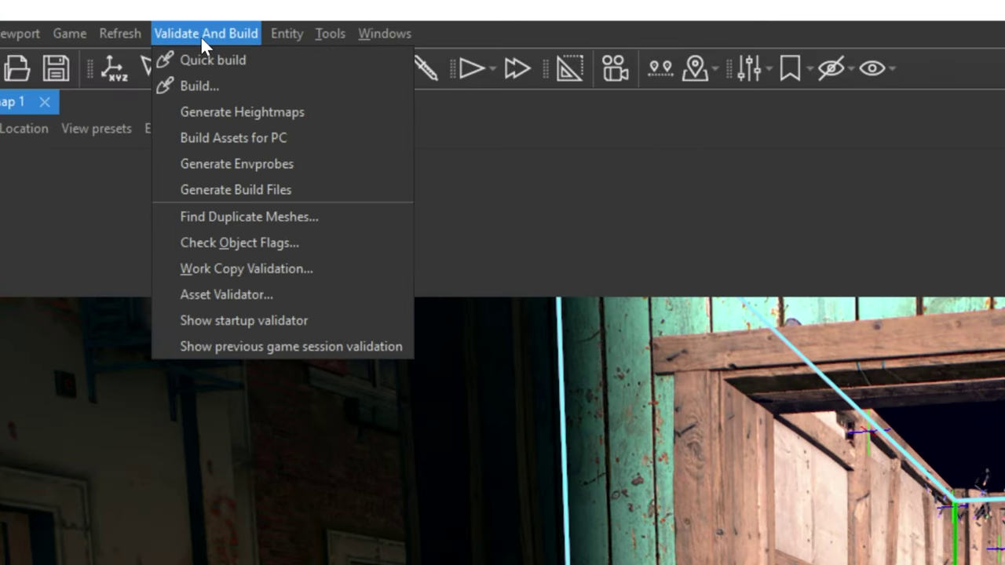
{"action": "left_click", "coordinate": [244, 165]}
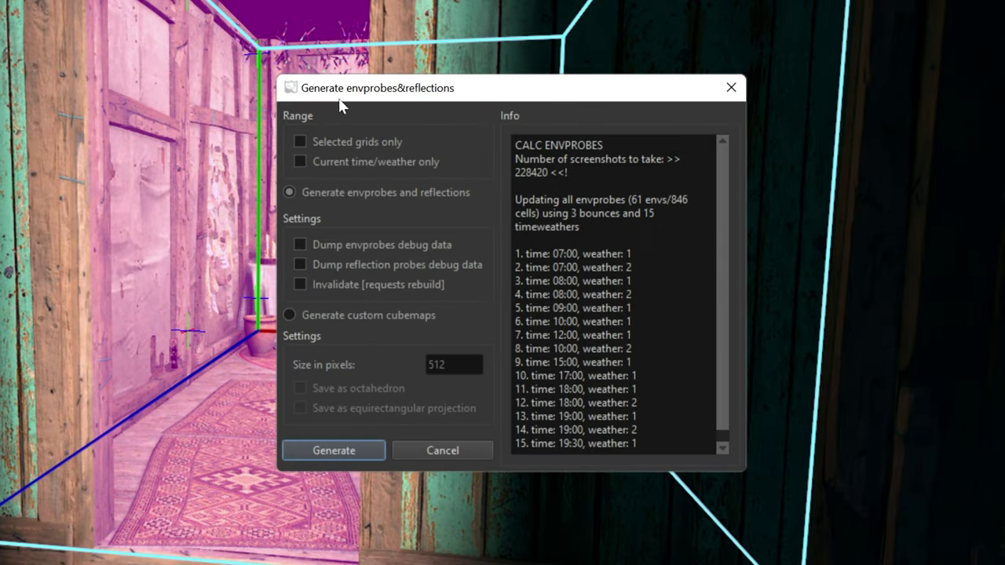
{"action": "left_click", "coordinate": [354, 142]}
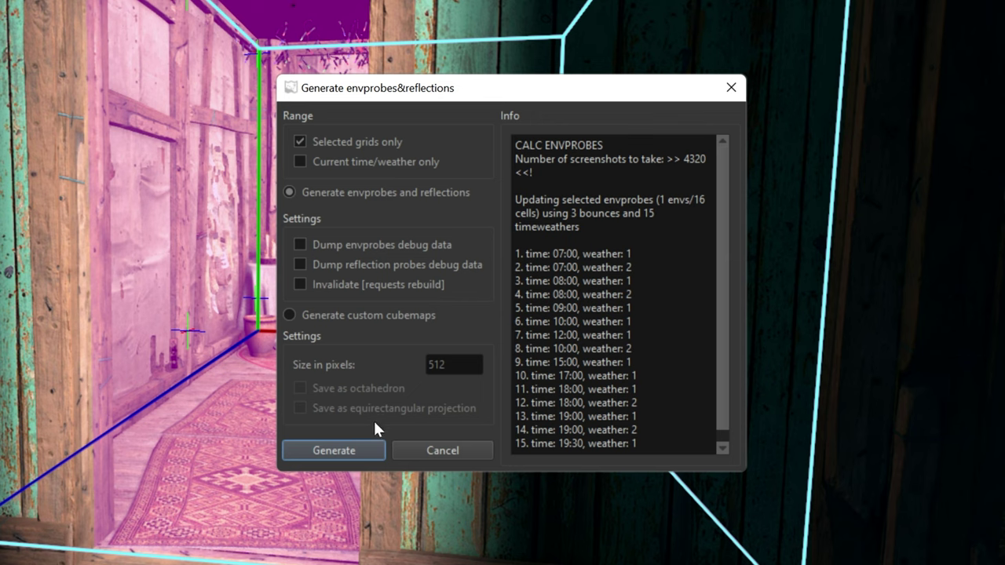
{"action": "left_click", "coordinate": [334, 450]}
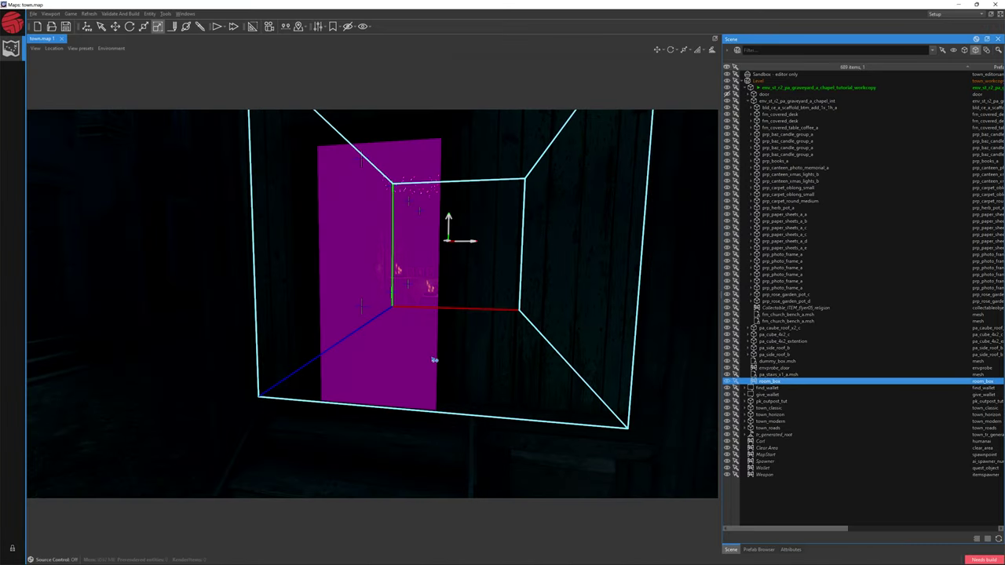
Save and reload the chapel tutorial prefab and the Level, and collapse the chapel's hierarchy.
{"action": "left_click", "coordinate": [88, 27]}
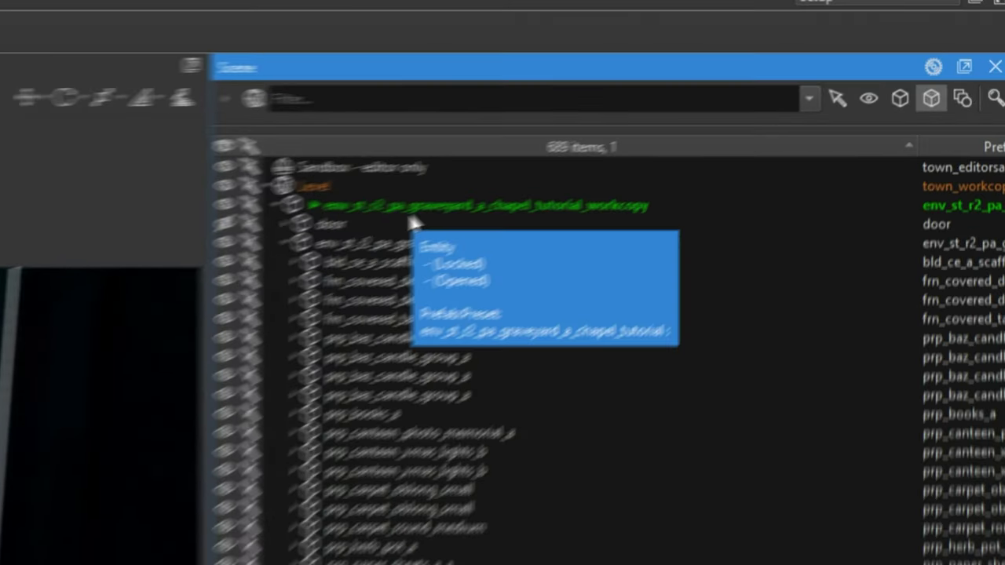
{"action": "right_click", "coordinate": [792, 88]}
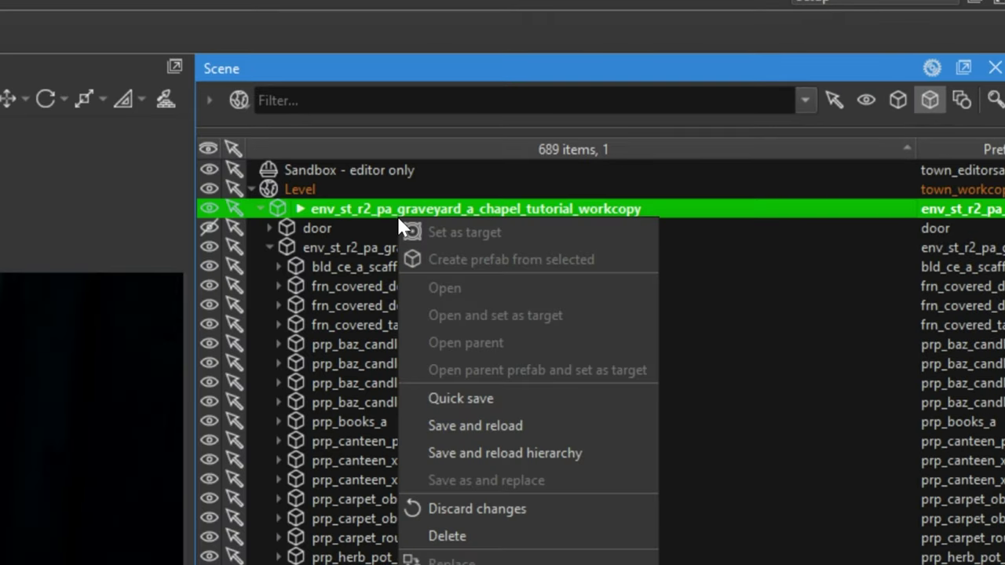
{"action": "left_click", "coordinate": [479, 426]}
{"action": "right_click", "coordinate": [289, 189]}
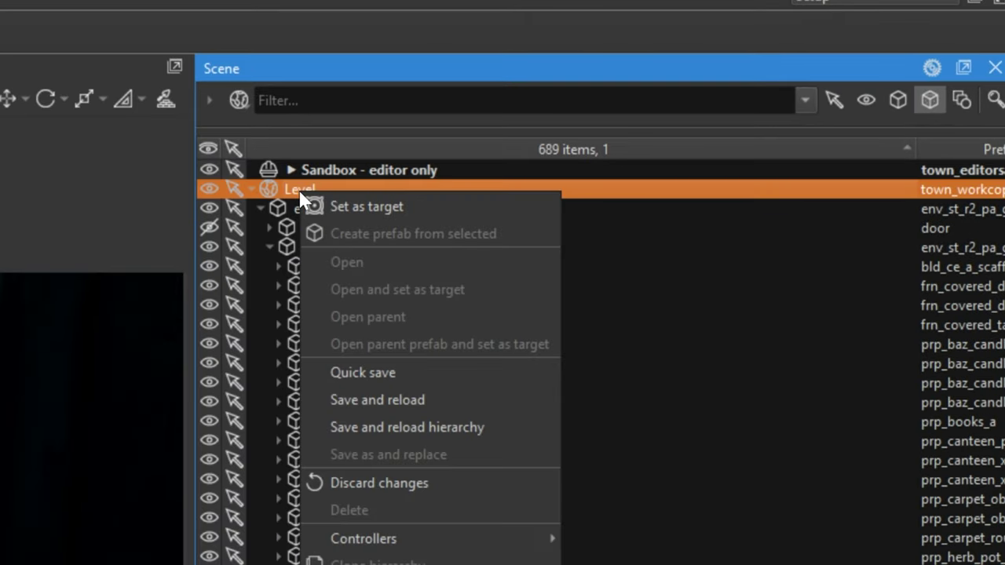
{"action": "left_click", "coordinate": [412, 398]}
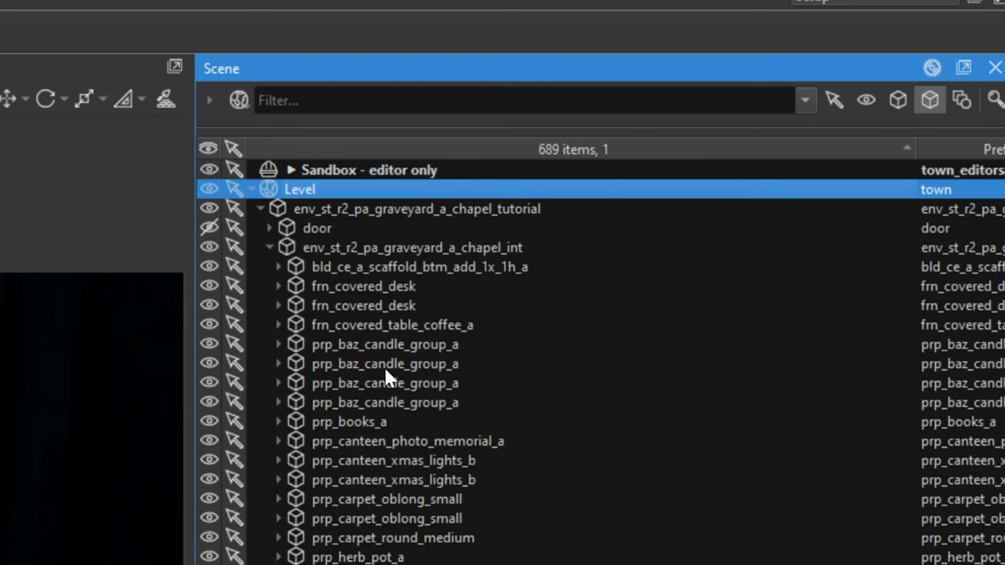
{"action": "left_click", "coordinate": [262, 208]}
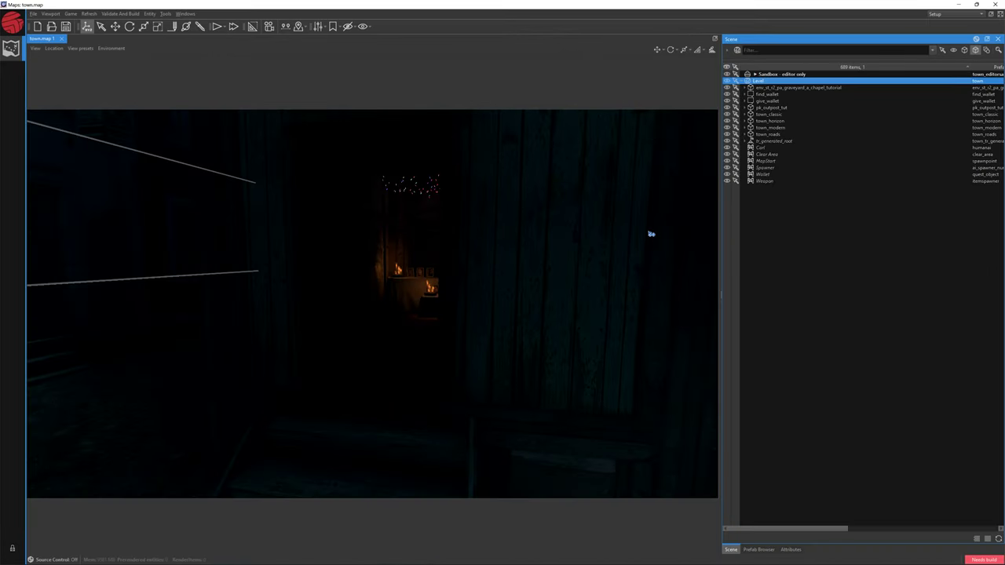
Inspect the chapel interior's lighting at night and with the environment time set back to about midday.
{"action": "right_click_drag", "start_coordinate": [651, 234], "coordinate": [651, 234]}
{"action": "key", "text": "w"}
{"action": "right_click_drag", "start_coordinate": [517, 257], "coordinate": [497, 267]}
{"action": "scroll", "coordinate": [496, 266], "scroll_direction": "down", "scroll_amount": 10}
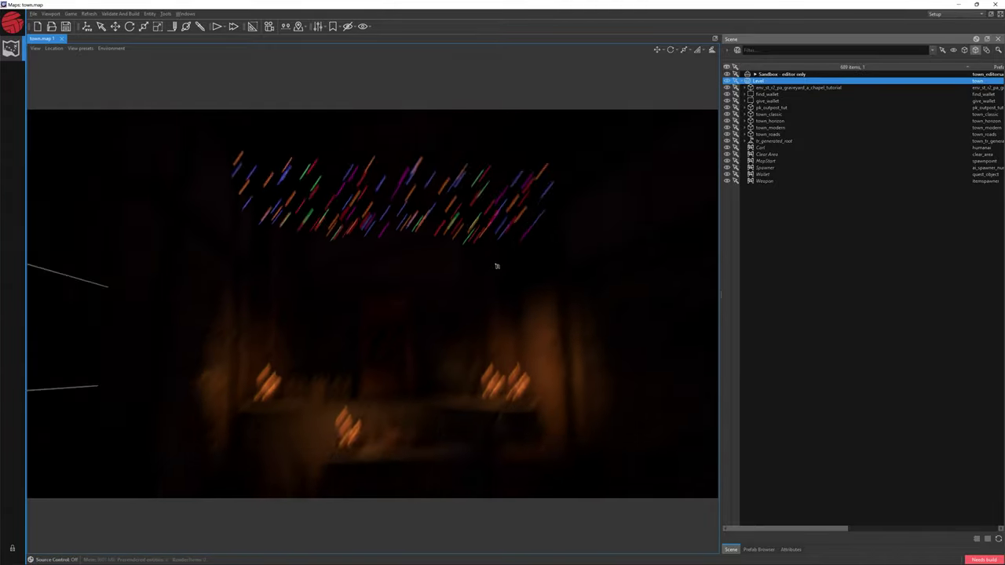
{"action": "left_click", "coordinate": [110, 49]}
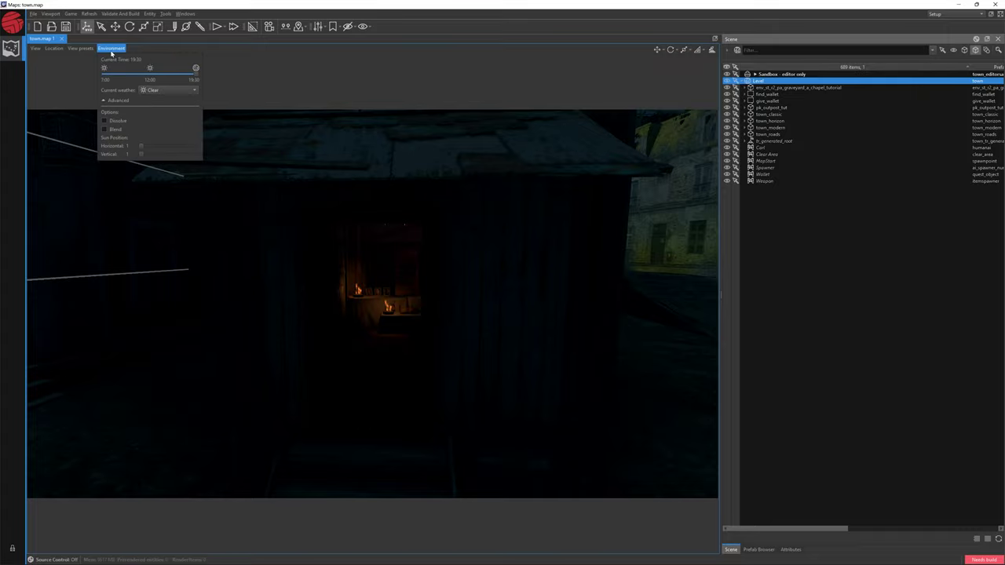
{"action": "left_click_drag", "start_coordinate": [195, 74], "coordinate": [150, 73]}
{"action": "key", "text": "s"}
{"action": "right_click_drag", "start_coordinate": [377, 176], "coordinate": [387, 245]}
{"action": "key", "text": "w"}
{"action": "key", "text": "w"}
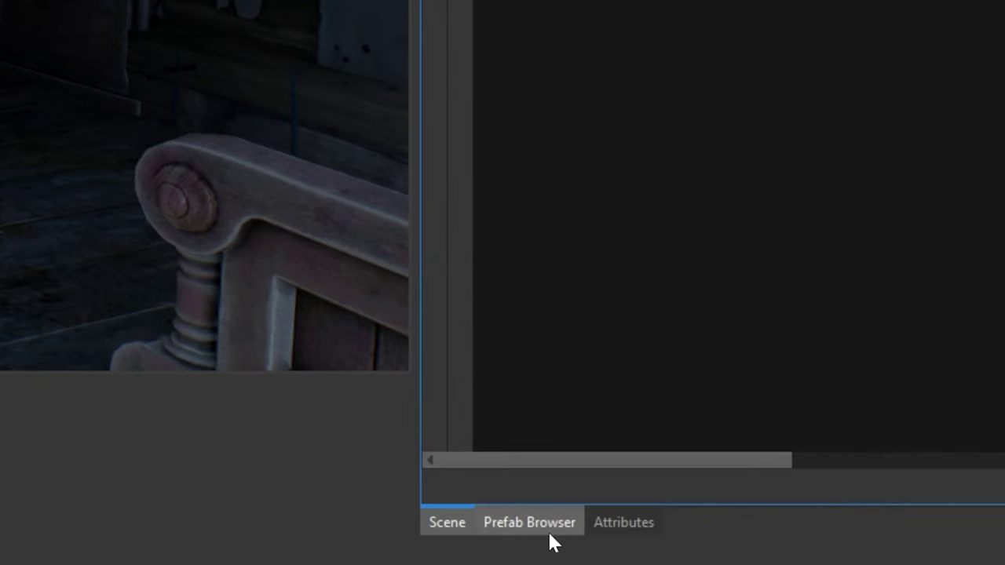
Search the logic prefabs for "lamp.pref" and select lamp.prefab.
{"action": "left_click", "coordinate": [765, 554]}
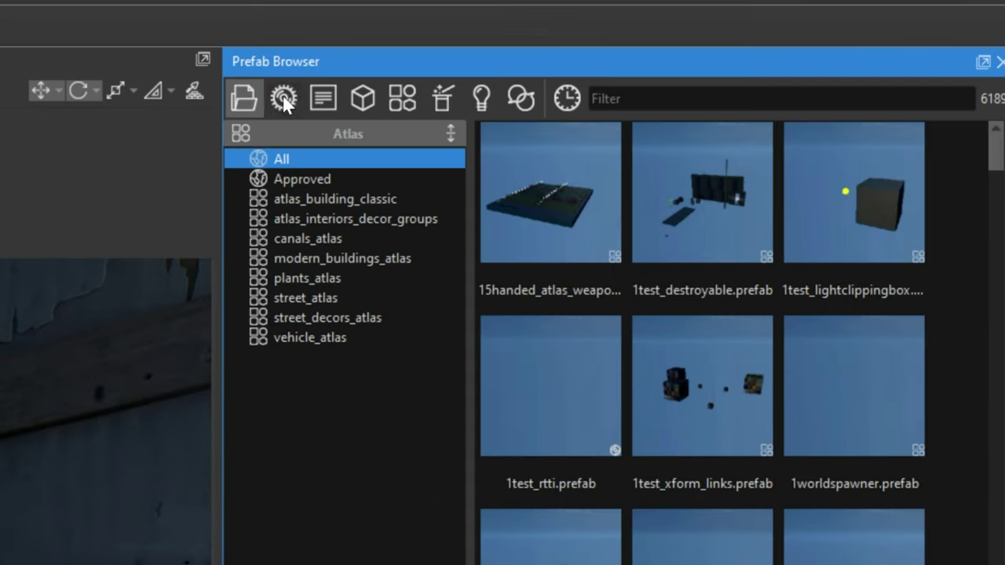
{"action": "left_click", "coordinate": [284, 100]}
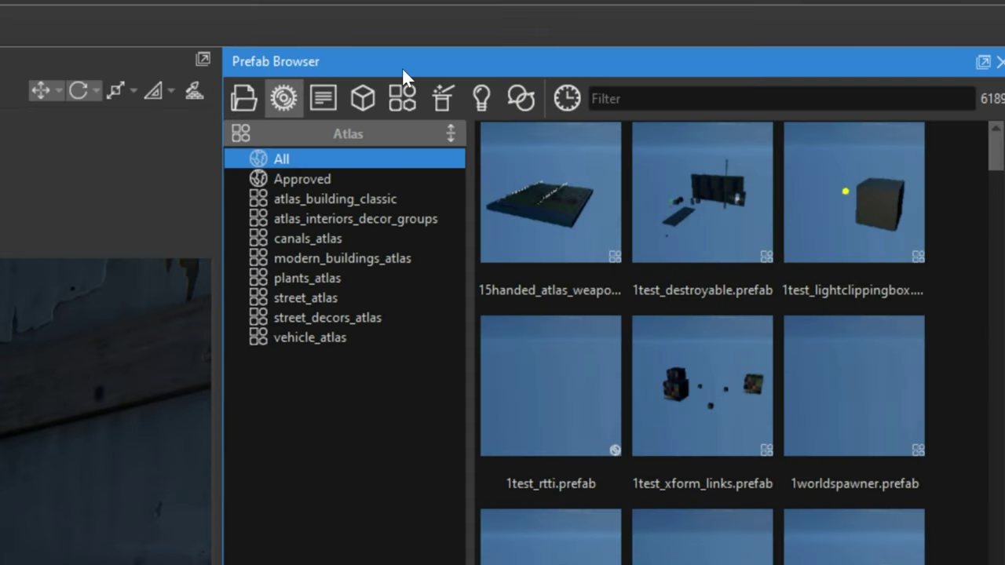
{"action": "key", "text": "ctrl+f"}
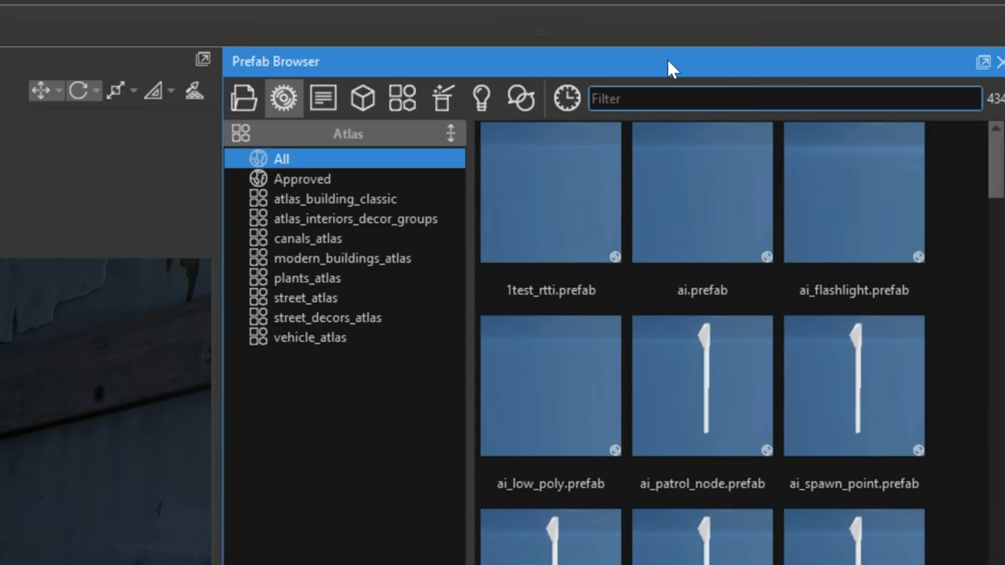
{"action": "type", "text": "lamp.pref"}
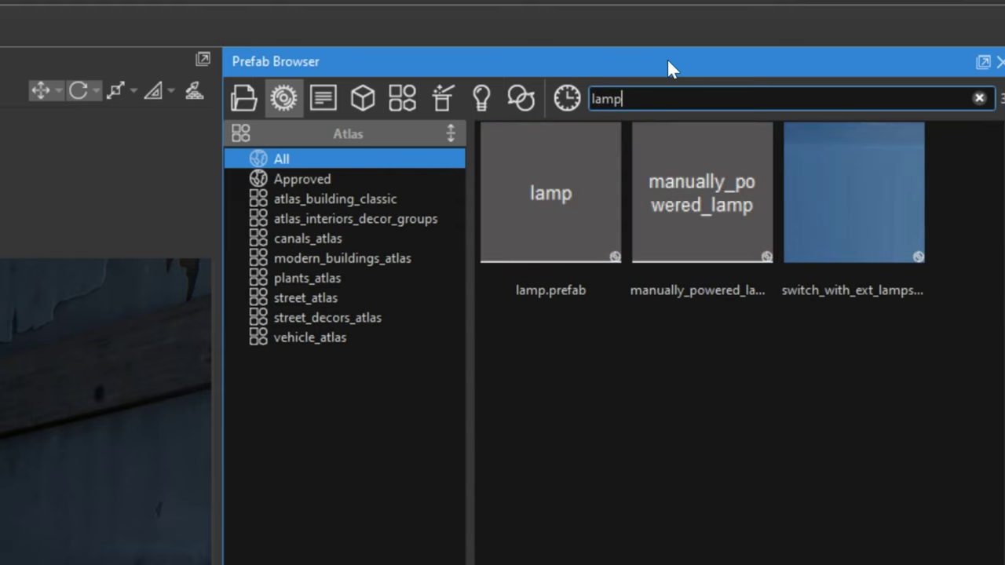
{"action": "left_click", "coordinate": [579, 194]}
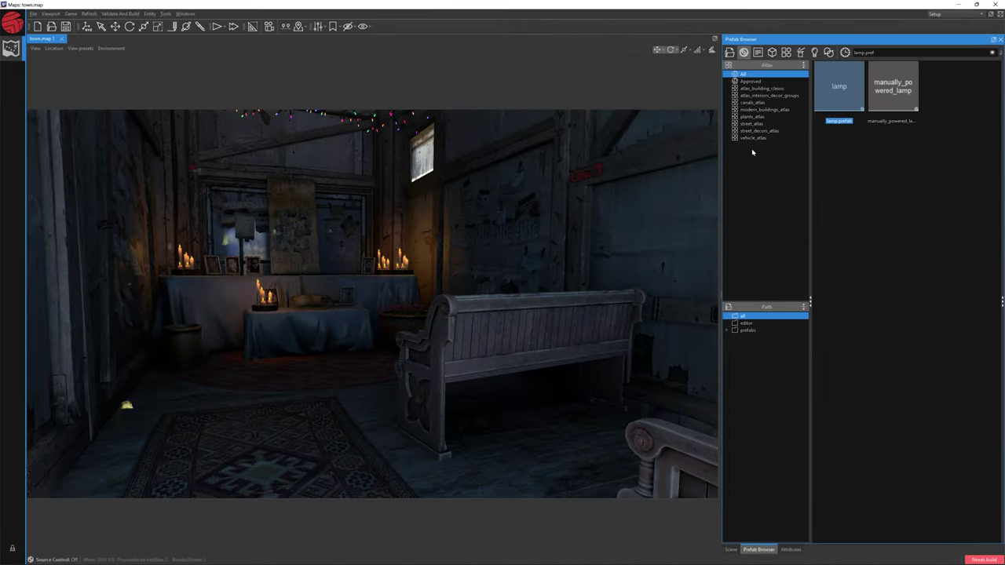
Place the lamp beside the chapel's doorway and set its Lamp Preset to prp_lamp_industrial_a Cold.
{"action": "mouse_move", "coordinate": [554, 330]}
{"action": "right_mouse_down"}
{"action": "mouse_move", "coordinate": [513, 317]}
{"action": "mouse_move", "coordinate": [541, 321]}
{"action": "right_mouse_up"}
{"action": "key", "text": "s"}
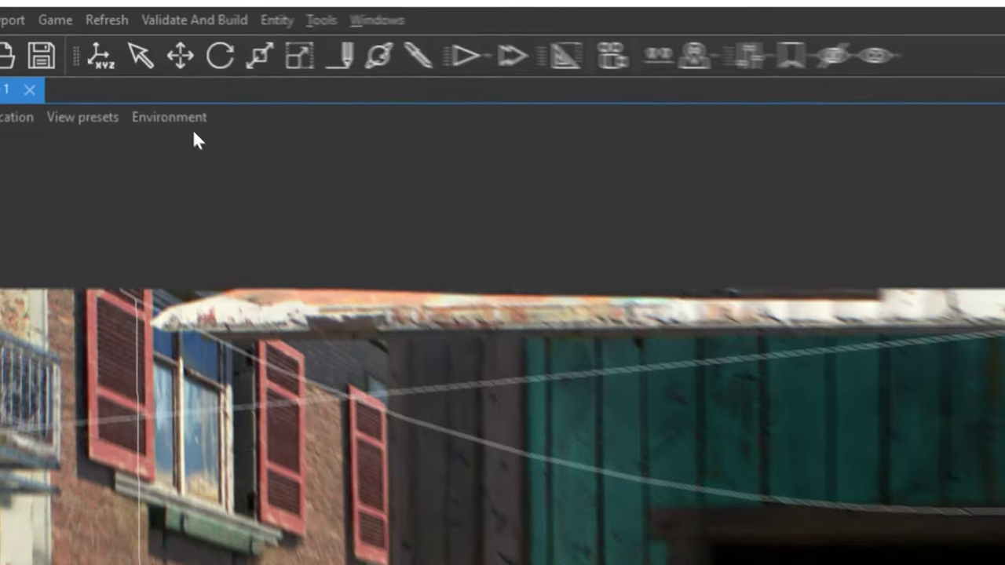
{"action": "left_click", "coordinate": [100, 53]}
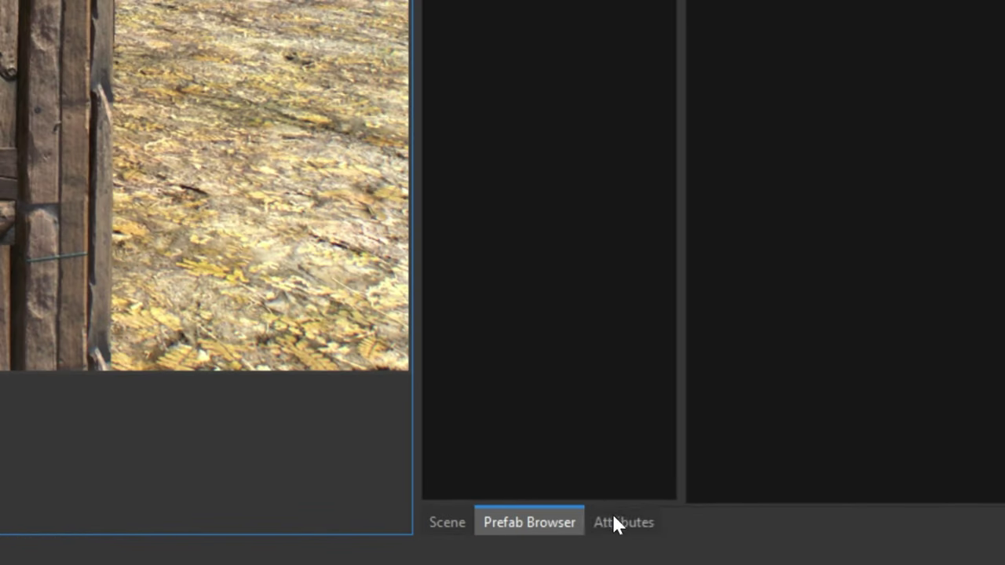
{"action": "left_click", "coordinate": [788, 550]}
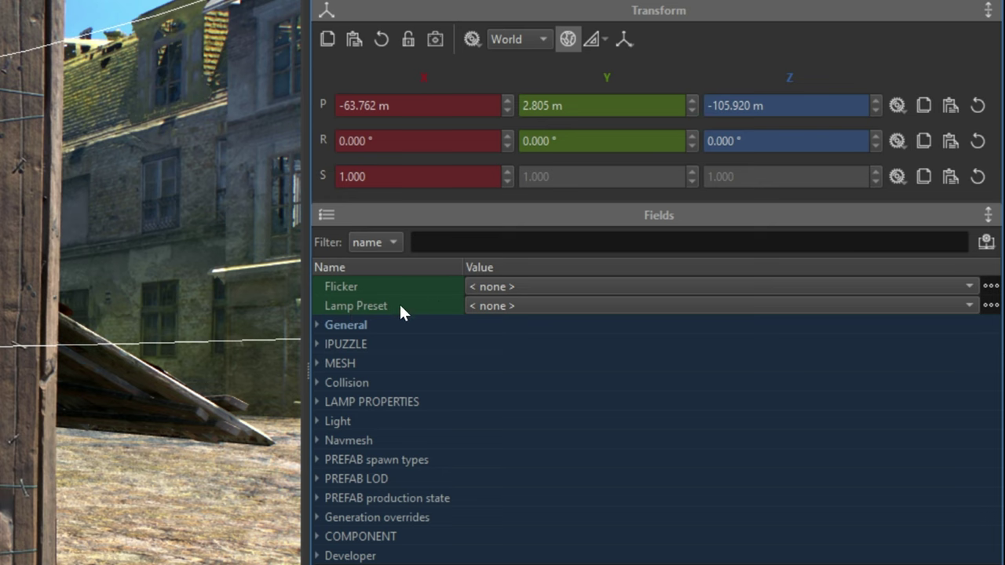
{"action": "left_click", "coordinate": [990, 306]}
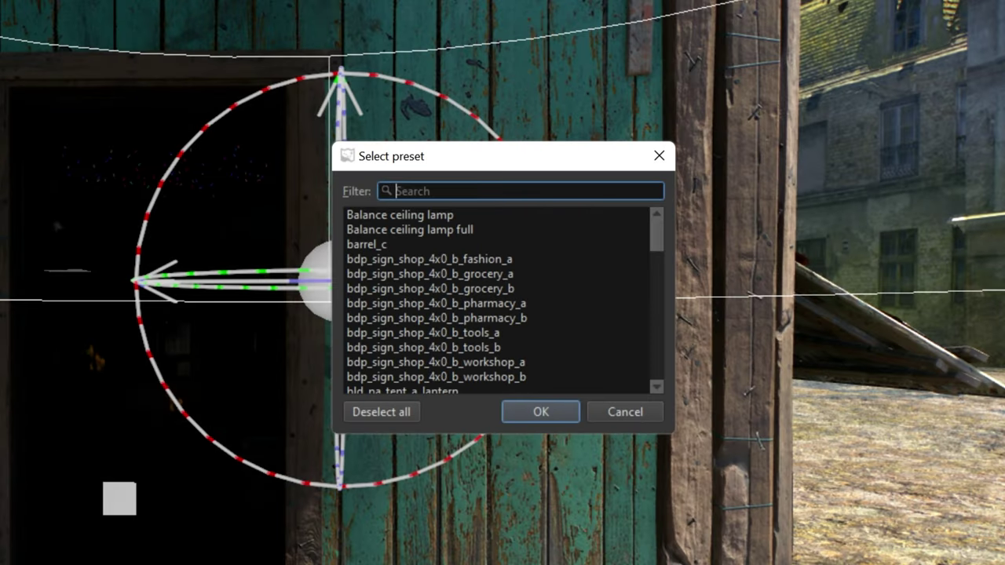
{"action": "type", "text": "indu"}
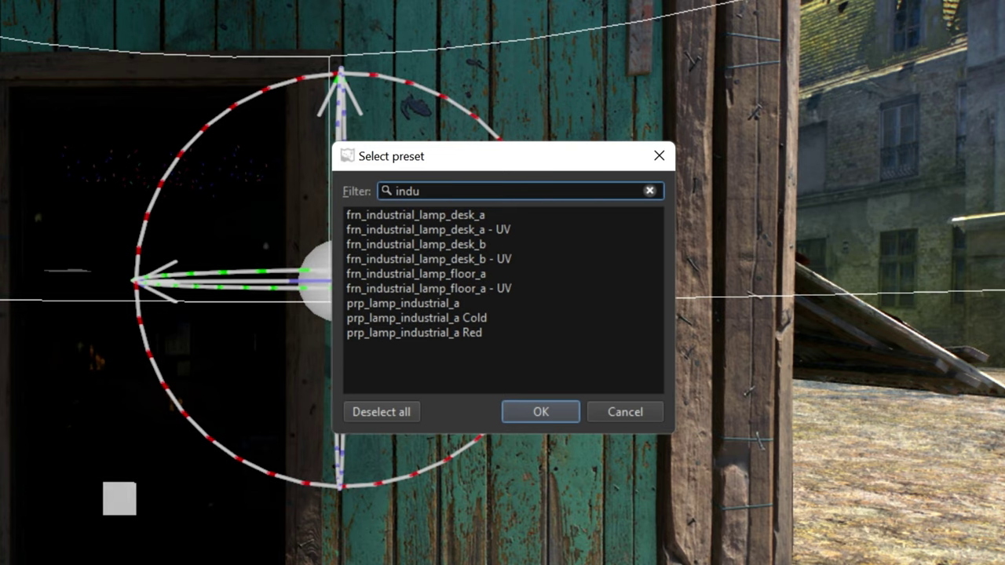
{"action": "left_click", "coordinate": [452, 318]}
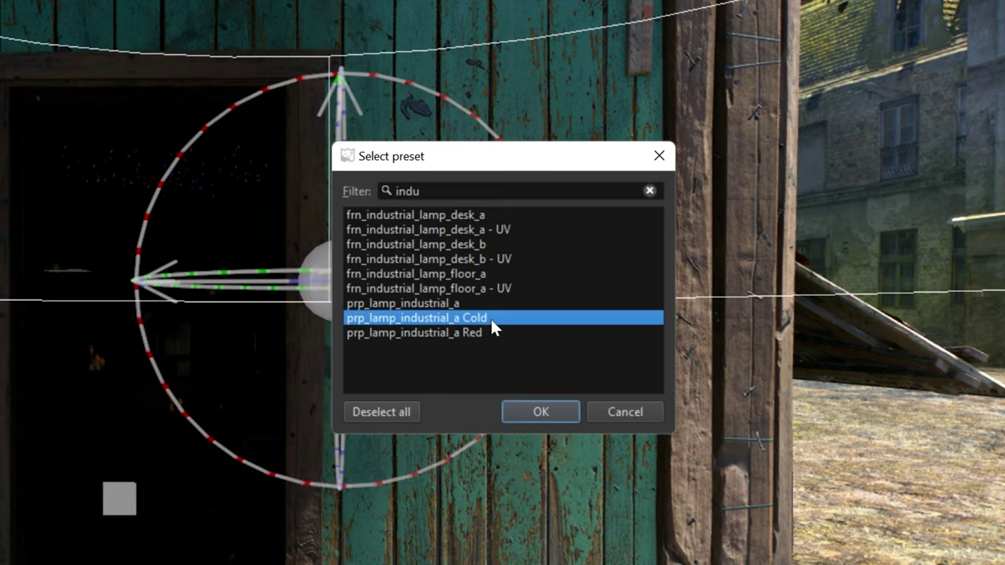
{"action": "left_click", "coordinate": [542, 413]}
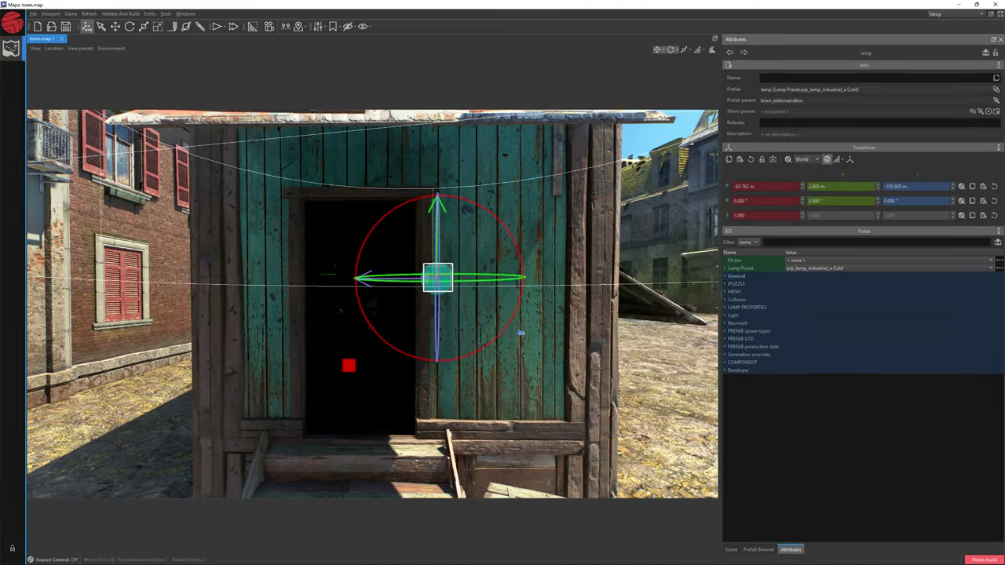
Rotate the lamp so its glass faces away from the chapel's front wall, entering 96.5° for the Y rotation.
{"action": "key", "text": "f"}
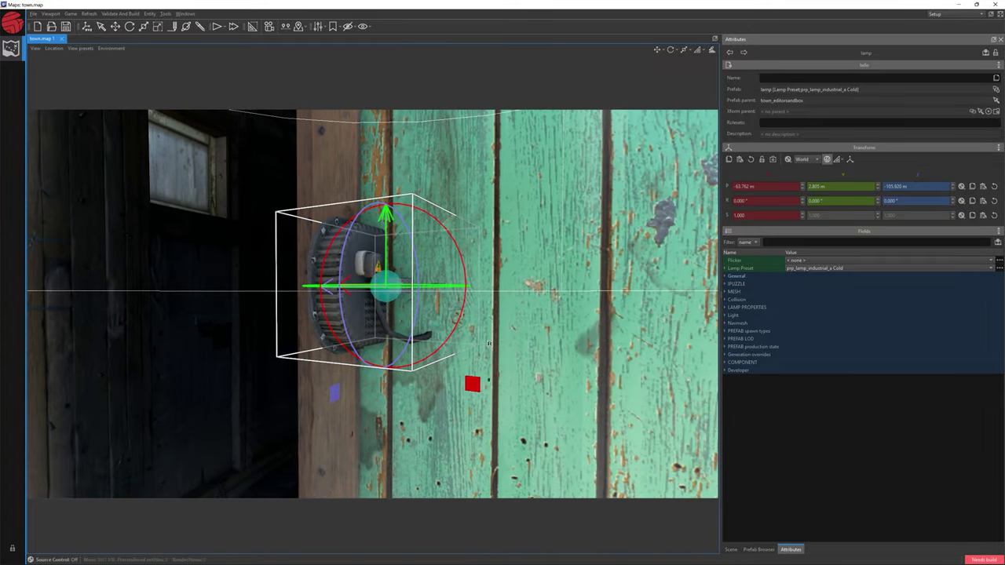
{"action": "left_click_drag", "start_coordinate": [404, 322], "coordinate": [520, 297]}
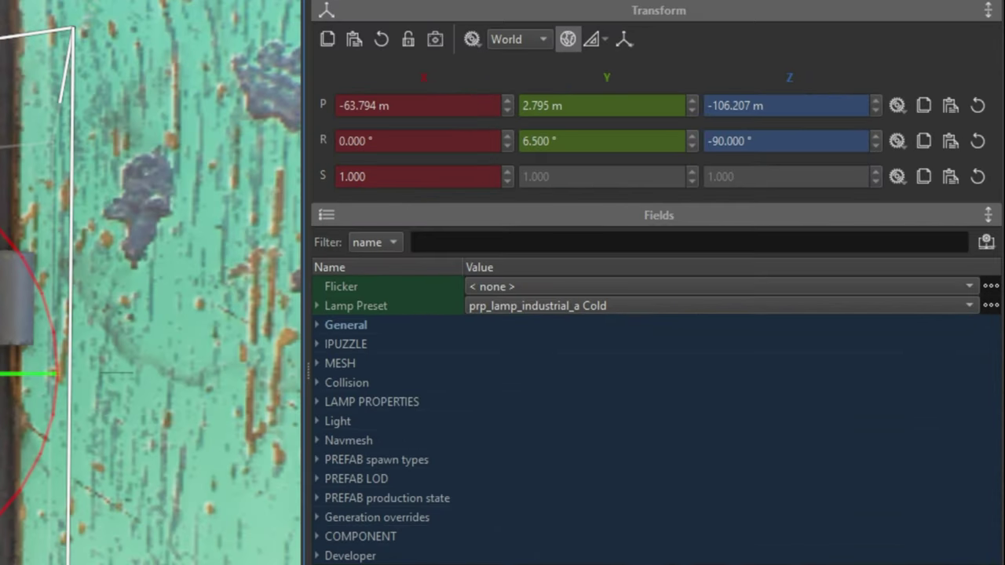
{"action": "double_click", "coordinate": [824, 200]}
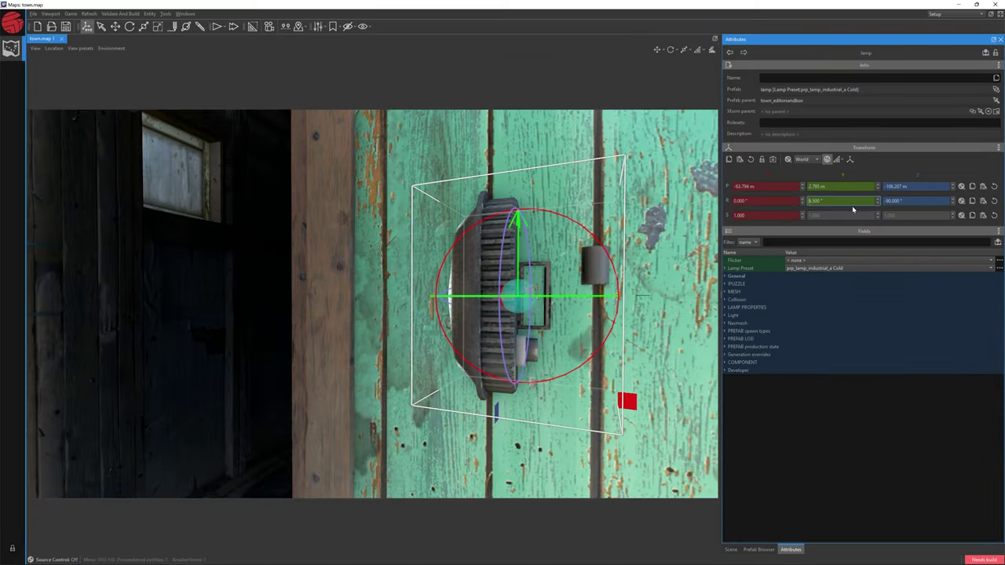
{"action": "type", "text": "9"}
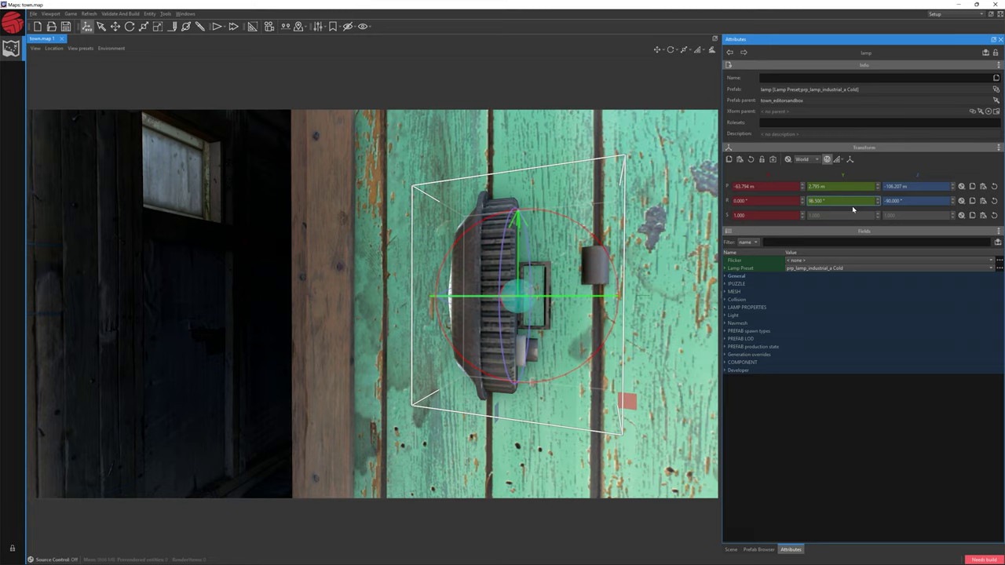
{"action": "key", "text": "Return"}
{"action": "left_click_drag", "start_coordinate": [604, 256], "coordinate": [559, 378]}
{"action": "right_click_drag", "start_coordinate": [559, 378], "coordinate": [493, 282]}
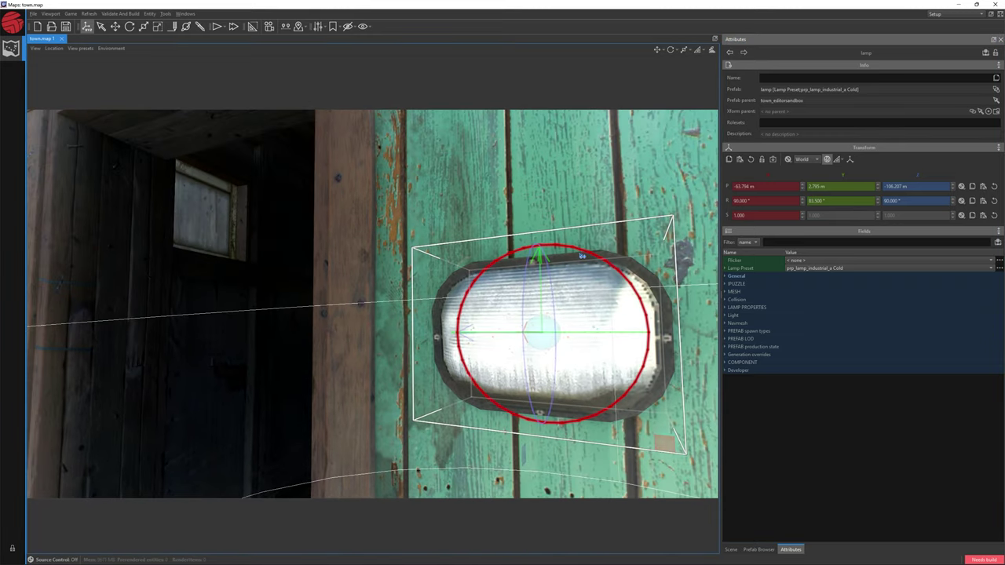
Move the lamp above the chapel's doorway and align its back with the wooden wall.
{"action": "scroll", "coordinate": [493, 282], "scroll_direction": "down", "scroll_amount": 4}
{"action": "left_click_drag", "start_coordinate": [420, 314], "coordinate": [285, 170]}
{"action": "right_click_drag", "start_coordinate": [285, 170], "coordinate": [420, 300]}
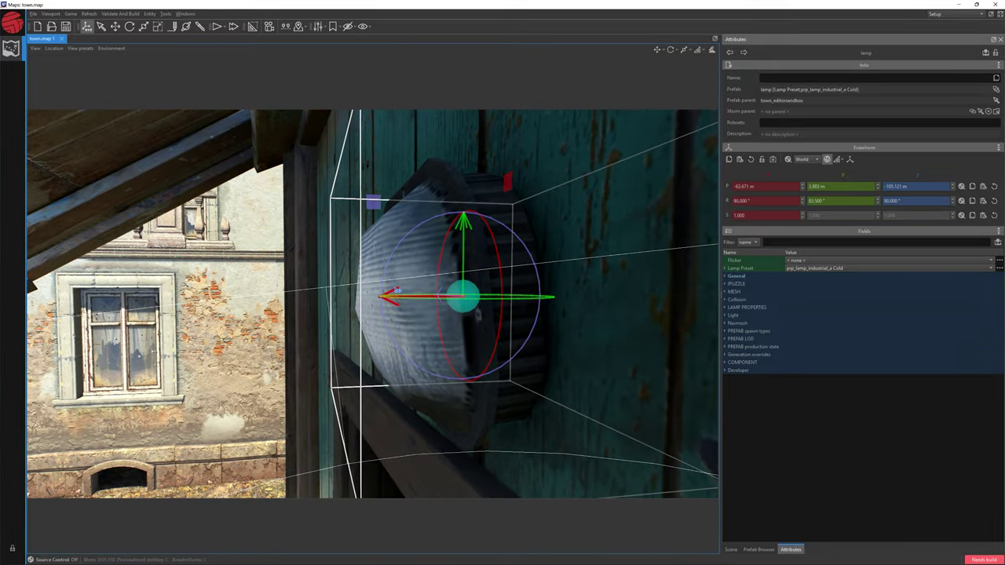
{"action": "left_click_drag", "start_coordinate": [397, 290], "coordinate": [384, 290]}
{"action": "right_click_drag", "start_coordinate": [388, 281], "coordinate": [432, 245]}
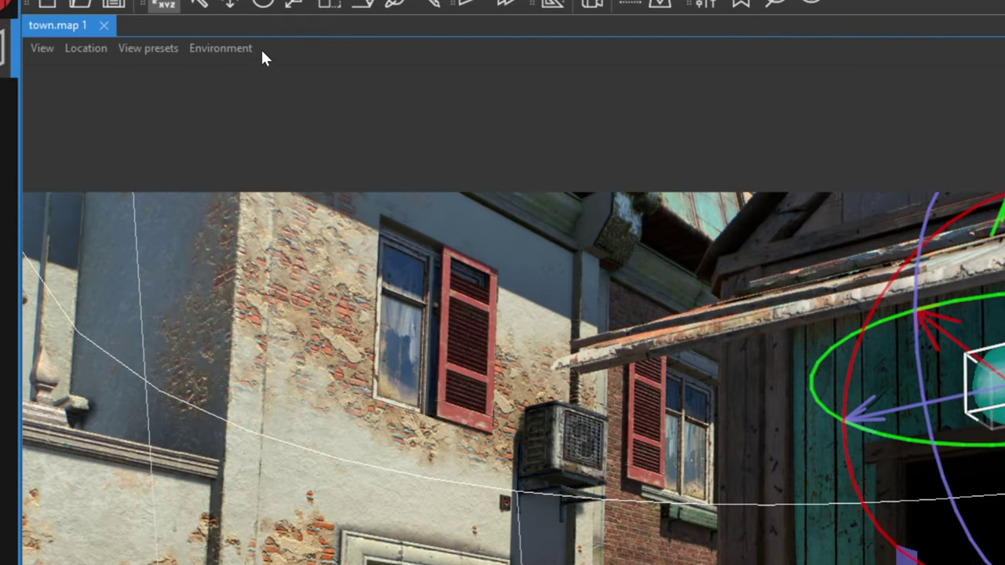
Set the environment time to night, then search the light prefabs for "omni" and select Omni.
{"action": "left_click", "coordinate": [140, 50]}
{"action": "left_click_drag", "start_coordinate": [301, 114], "coordinate": [543, 149]}
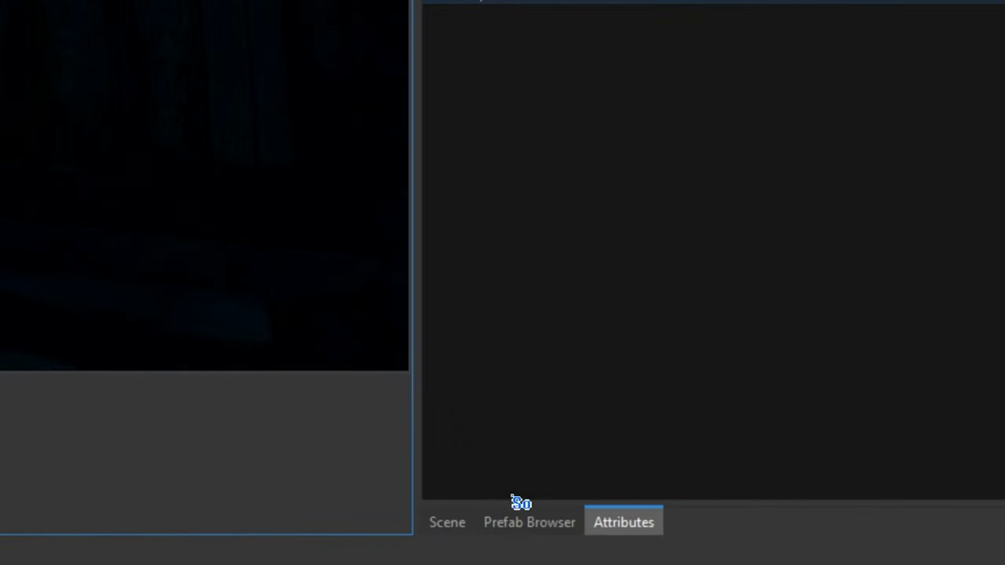
{"action": "left_click", "coordinate": [529, 523]}
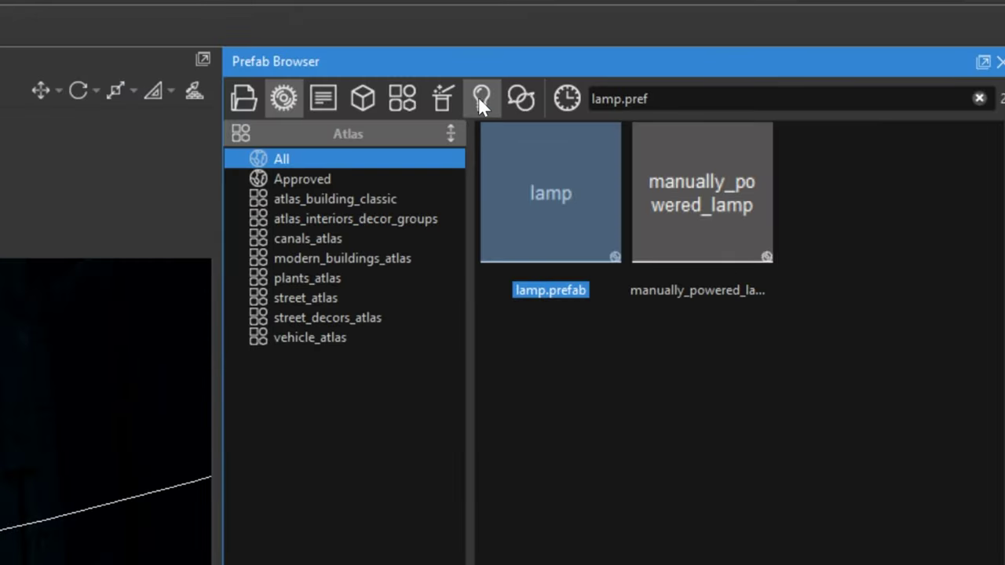
{"action": "left_click", "coordinate": [482, 101]}
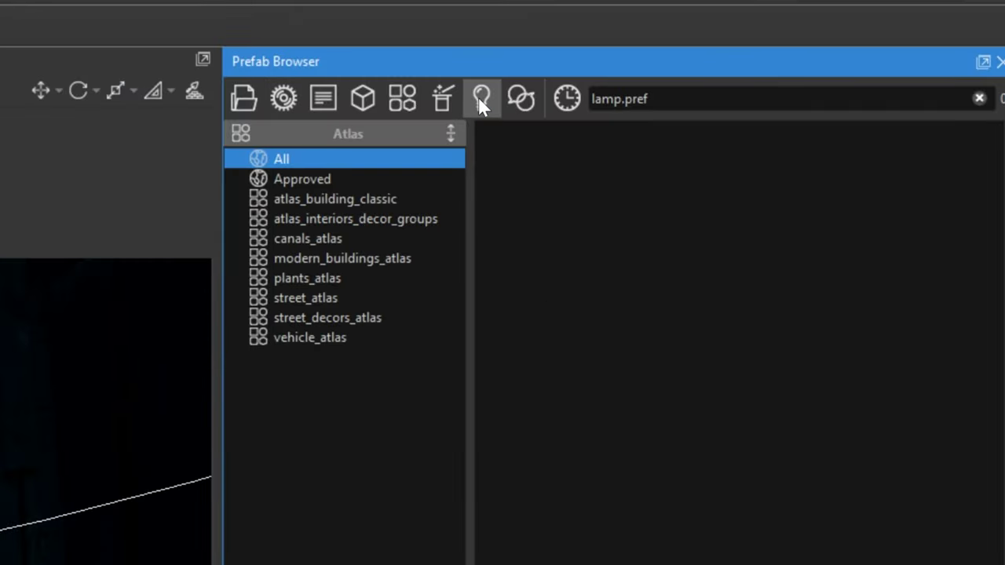
{"action": "left_click", "coordinate": [620, 99]}
{"action": "key", "text": "ctrl+a"}
{"action": "type", "text": "omni"}
{"action": "left_click", "coordinate": [684, 202]}
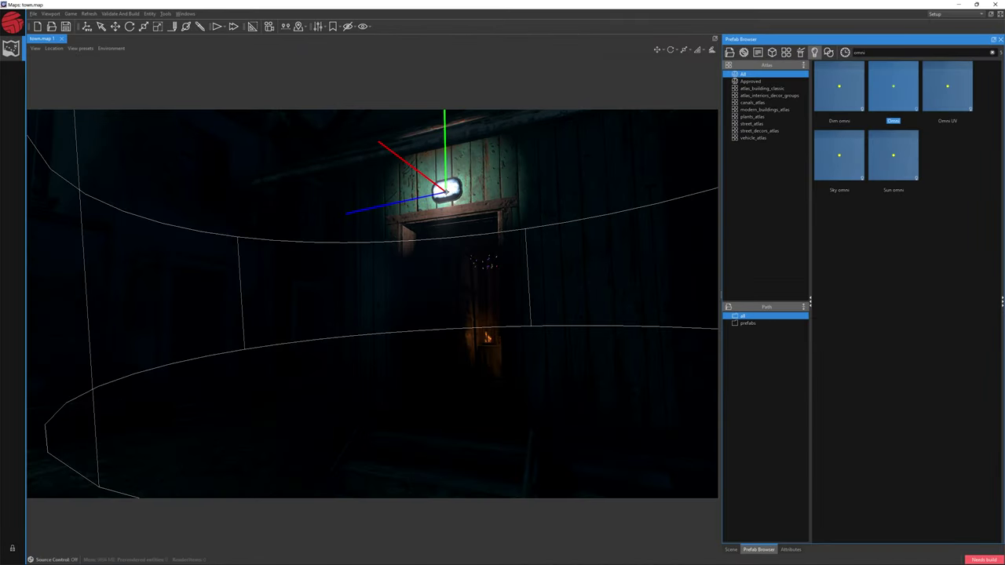
Place the Omni light at the lamp above the doorway and name it coldlamp_omni.
{"action": "left_click", "coordinate": [446, 191]}
{"action": "key", "text": "Escape"}
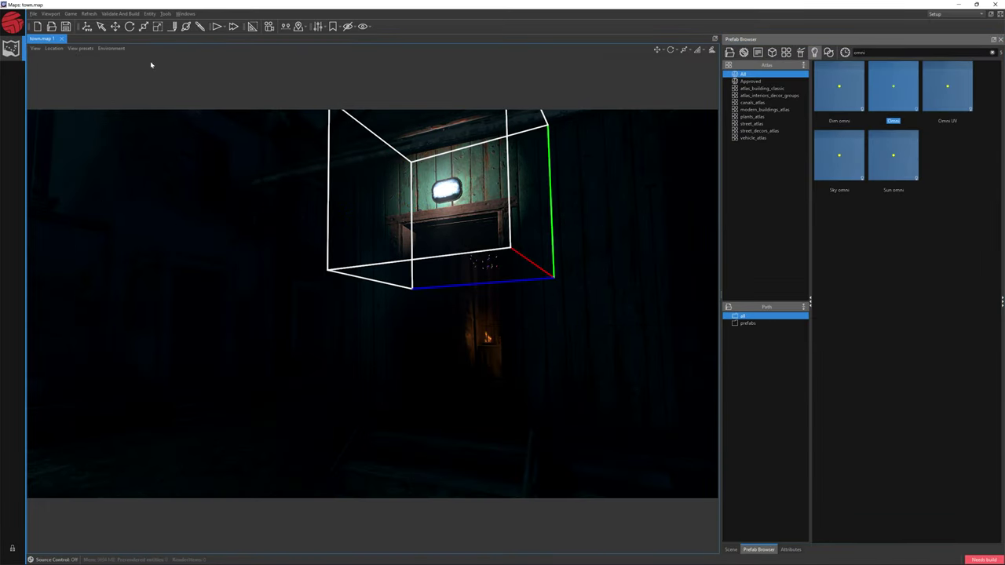
{"action": "left_click", "coordinate": [87, 26]}
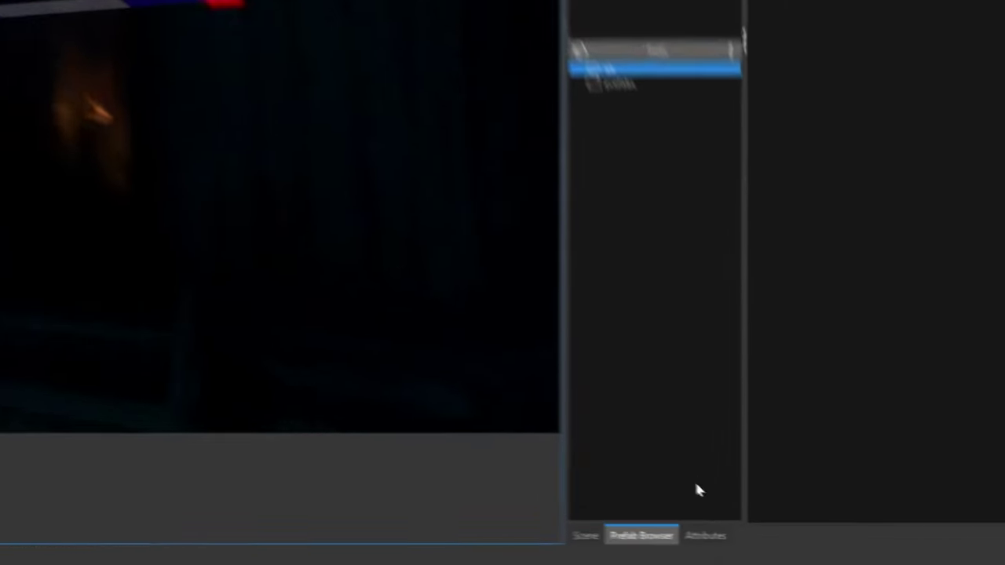
{"action": "left_click", "coordinate": [792, 550]}
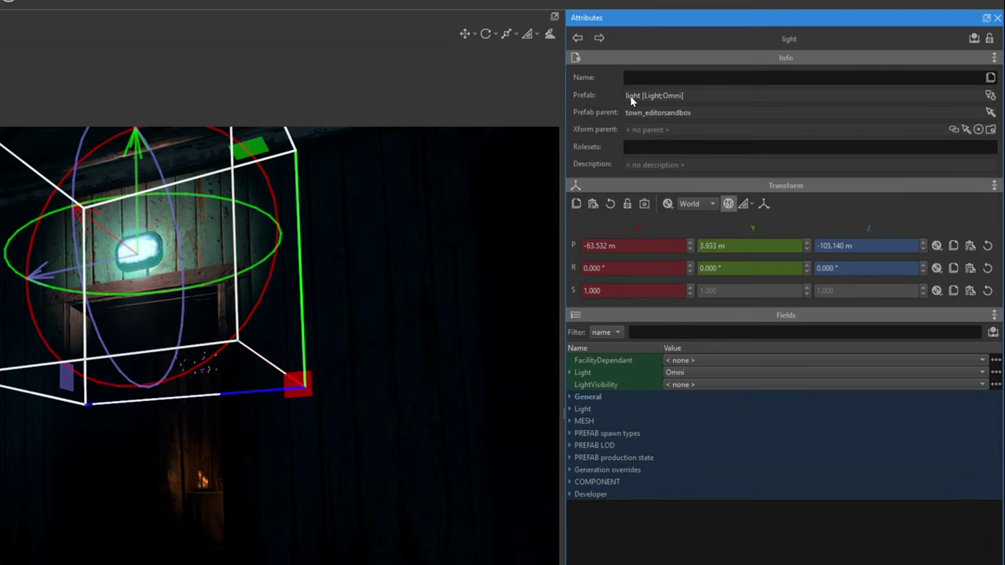
{"action": "left_click", "coordinate": [630, 78]}
{"action": "type", "text": "coldlamp_omni"}
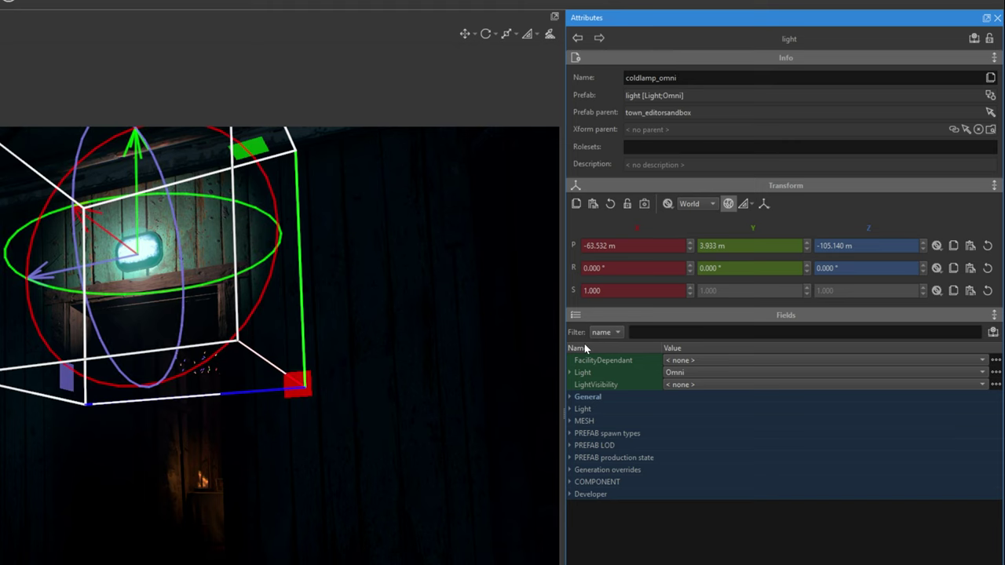
Set the omni light's color to pale blue (199, 234, 255) and its intensity to 1.5.
{"action": "left_click", "coordinate": [570, 409]}
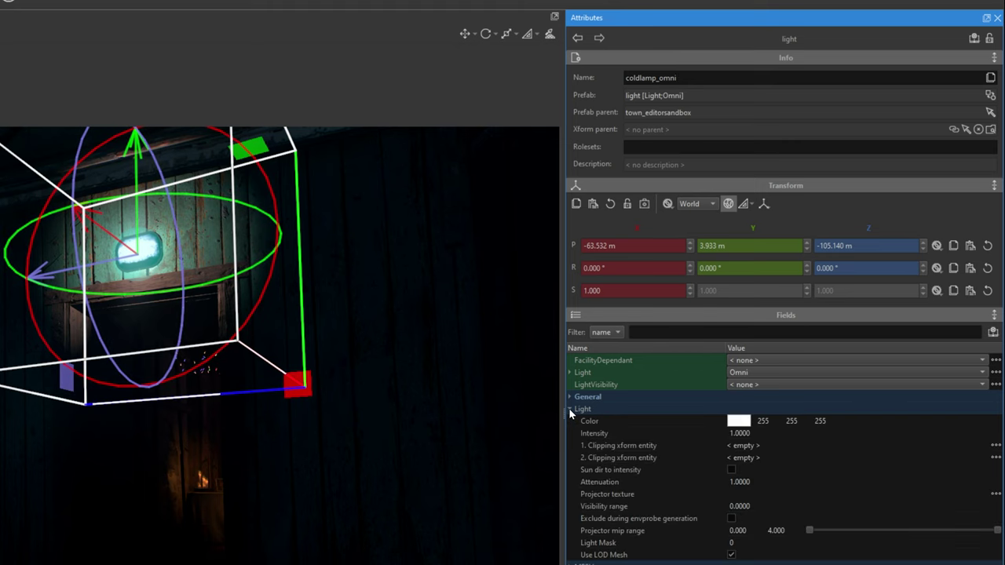
{"action": "left_click", "coordinate": [739, 422]}
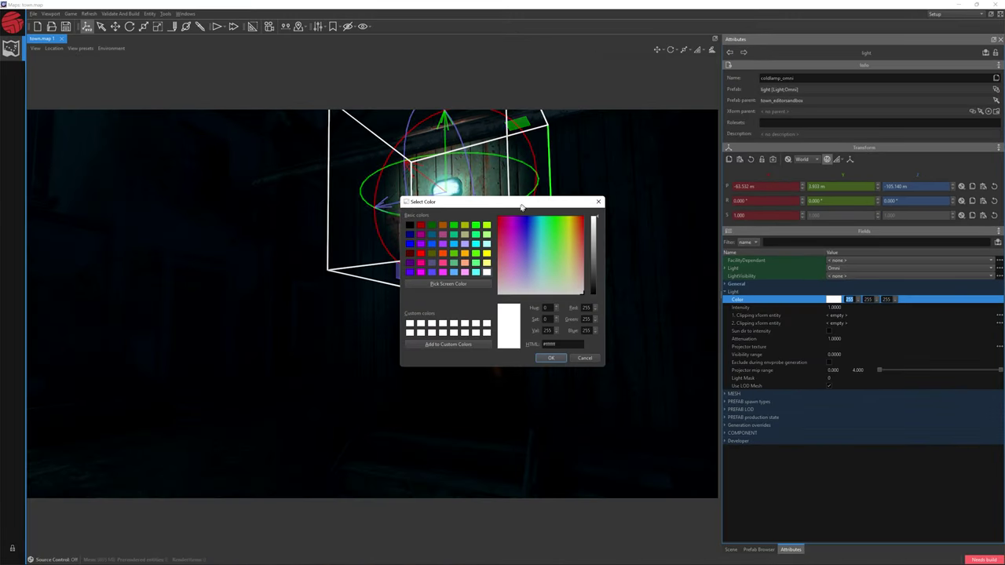
{"action": "left_click_drag", "start_coordinate": [522, 206], "coordinate": [416, 248]}
{"action": "left_click_drag", "start_coordinate": [430, 310], "coordinate": [431, 319]}
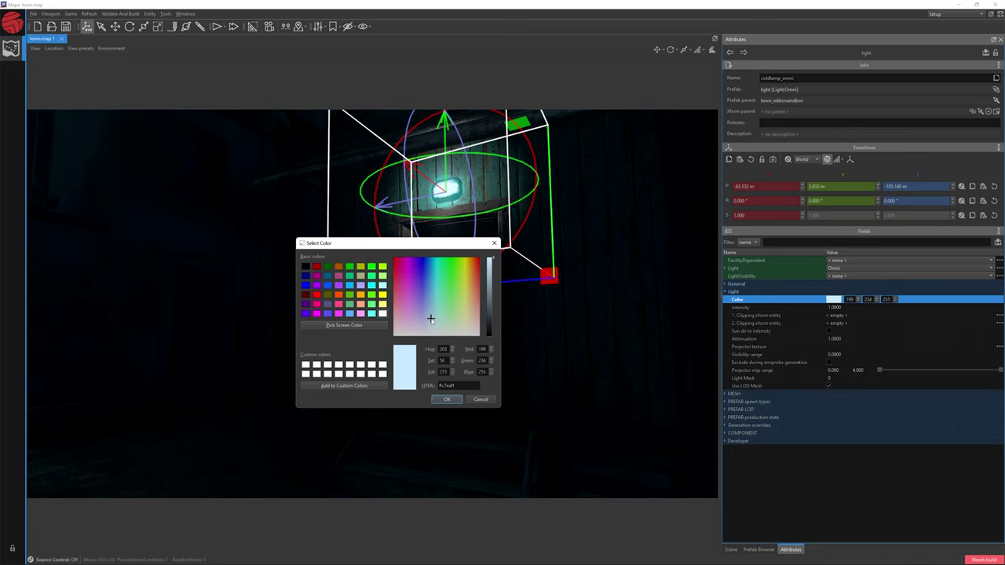
{"action": "left_click", "coordinate": [455, 399]}
{"action": "left_click", "coordinate": [835, 307]}
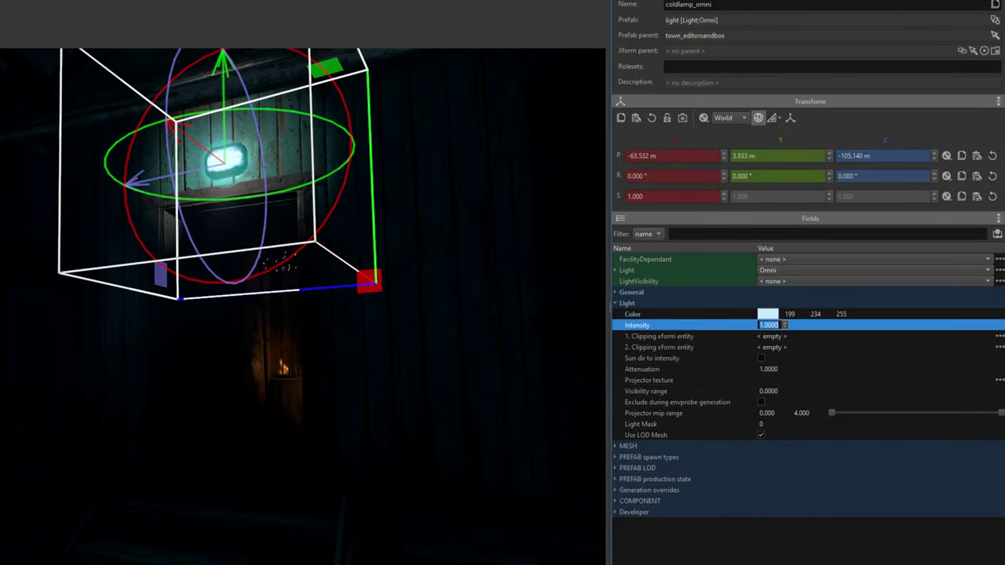
{"action": "type", "text": "1.5"}
{"action": "key", "text": "Return"}
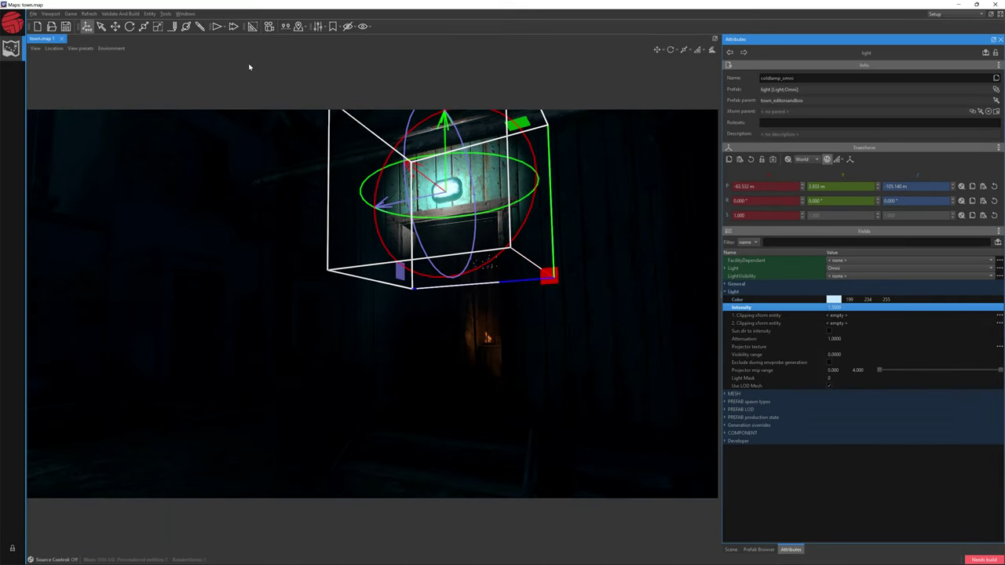
Scale the omni light to about 1.21 and move it to about X -63.43, Y 4.01, Z -105.11 m.
{"action": "left_click", "coordinate": [143, 26]}
{"action": "left_click_drag", "start_coordinate": [452, 195], "coordinate": [472, 204]}
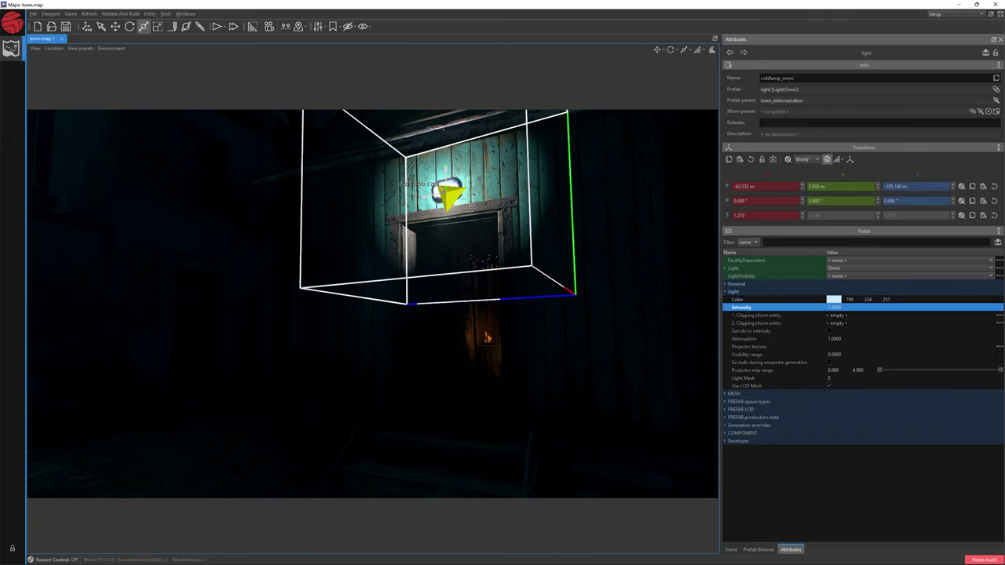
{"action": "left_click", "coordinate": [88, 27]}
{"action": "left_click_drag", "start_coordinate": [418, 176], "coordinate": [412, 171]}
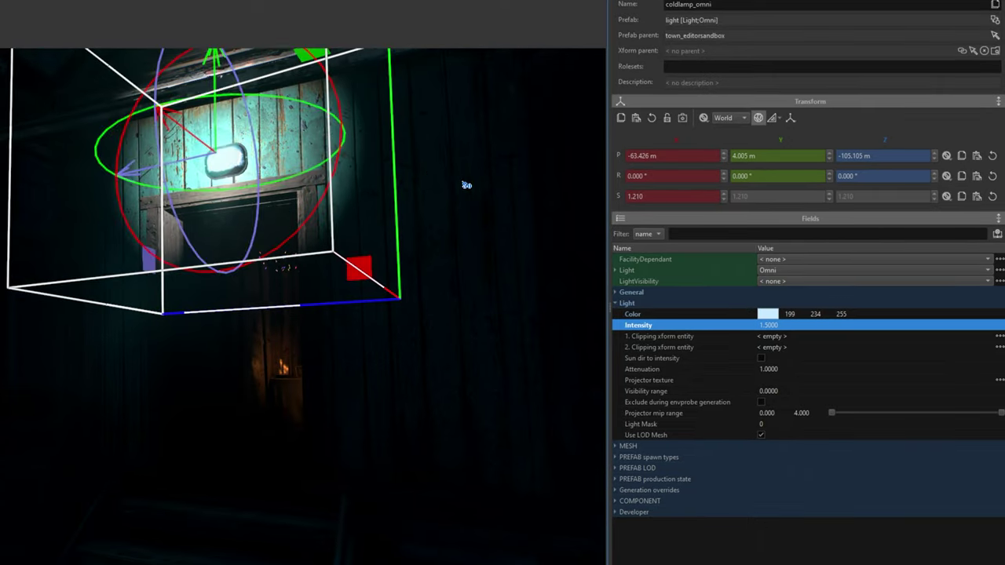
Set the omni light's attenuation to 2.
{"action": "double_click", "coordinate": [774, 369]}
{"action": "type", "text": "2"}
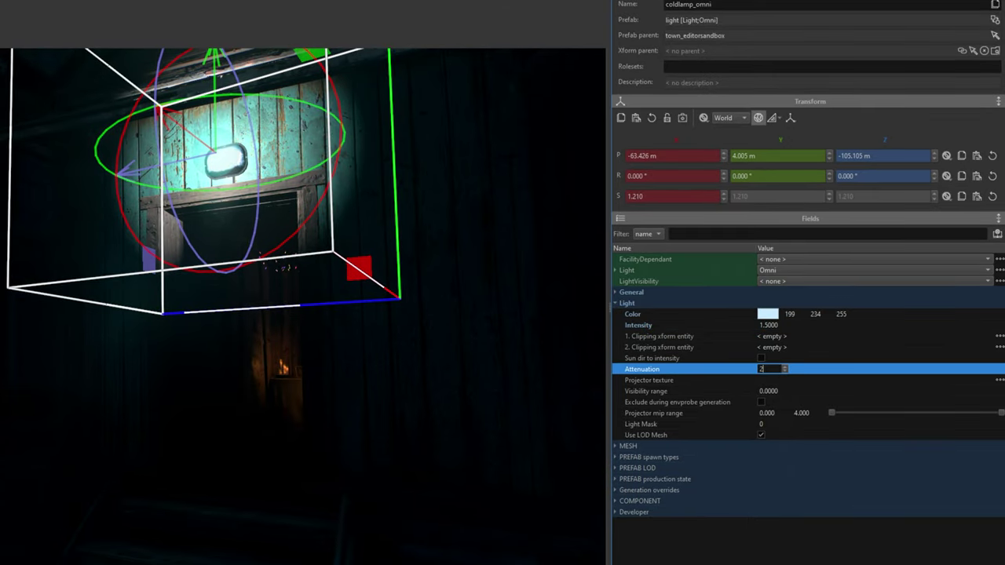
{"action": "key", "text": "Return"}
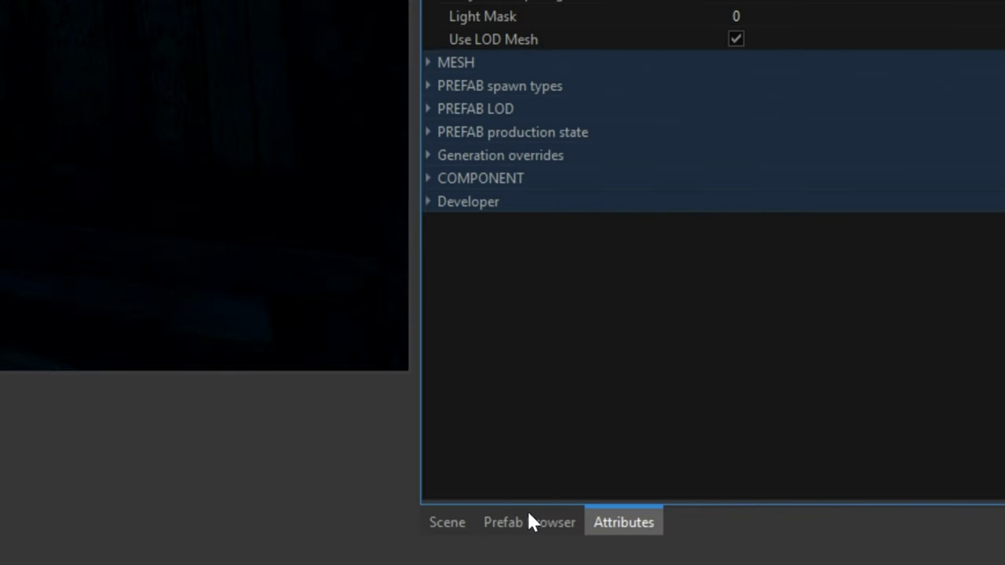
Search the light prefabs for "spot" and place a Spot shadow light at the lamp above the doorway.
{"action": "left_click", "coordinate": [758, 551]}
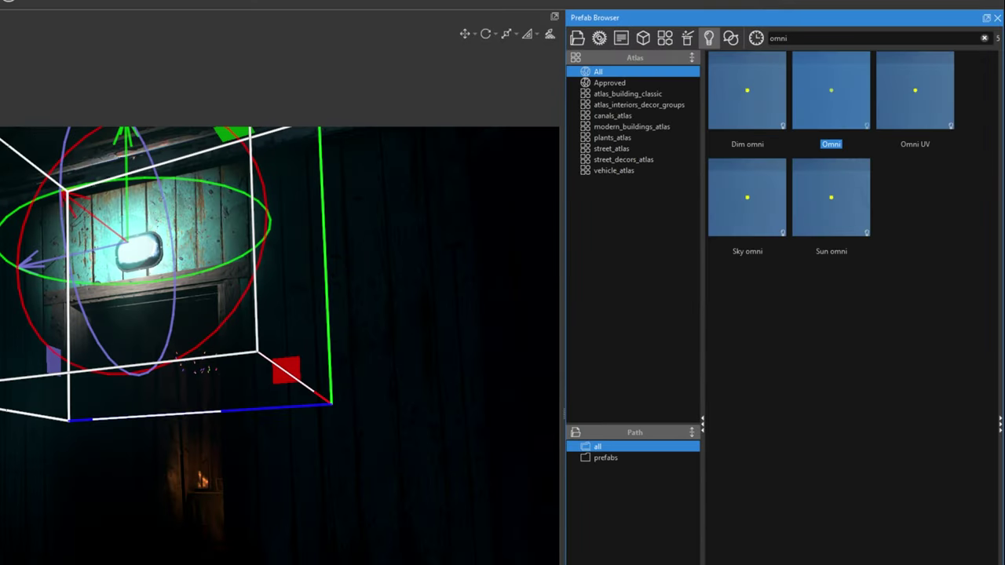
{"action": "key", "text": "BackSpace"}
{"action": "key", "text": "BackSpace"}
{"action": "key", "text": "BackSpace"}
{"action": "key", "text": "BackSpace"}
{"action": "type", "text": "spot"}
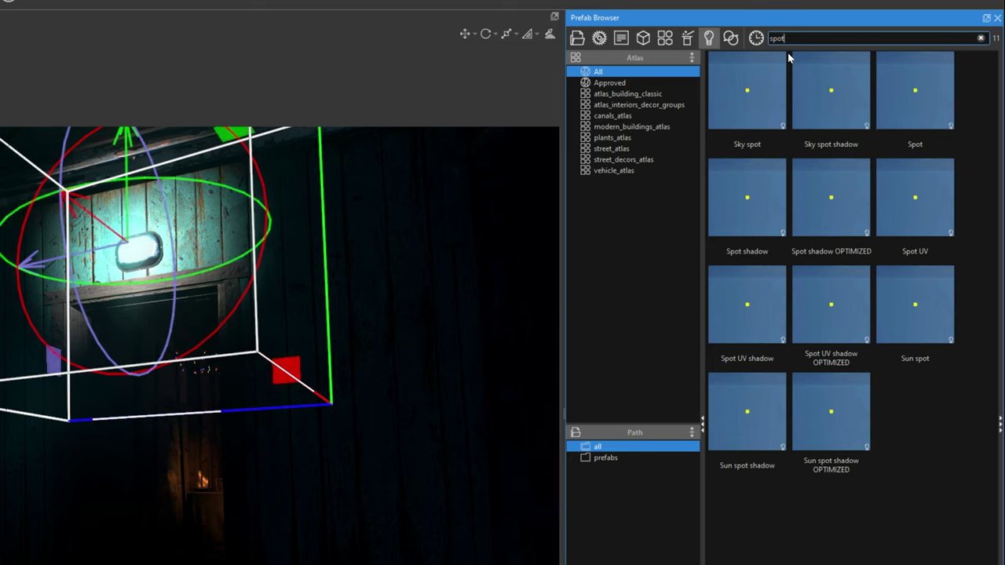
{"action": "left_click", "coordinate": [769, 198]}
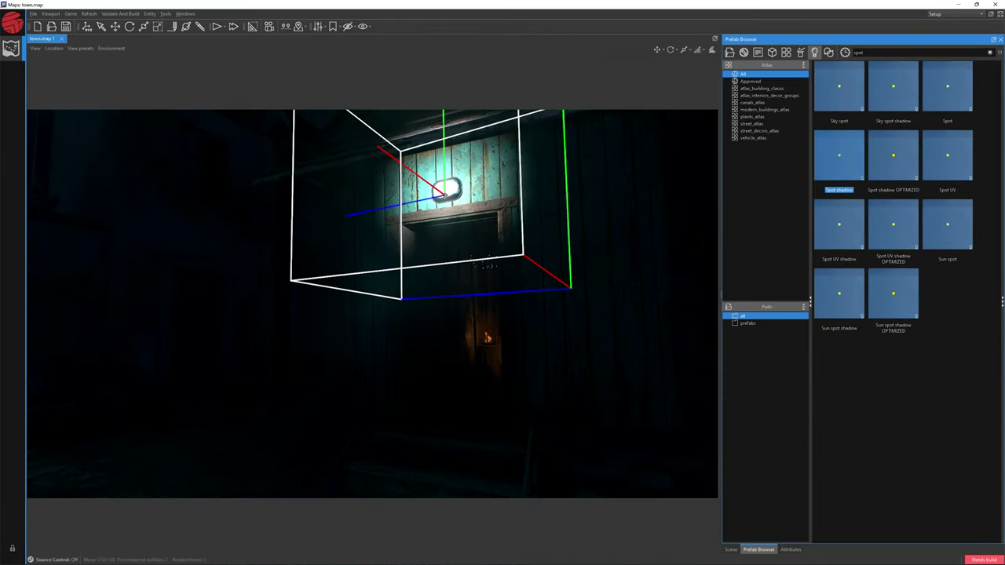
{"action": "left_click", "coordinate": [445, 195]}
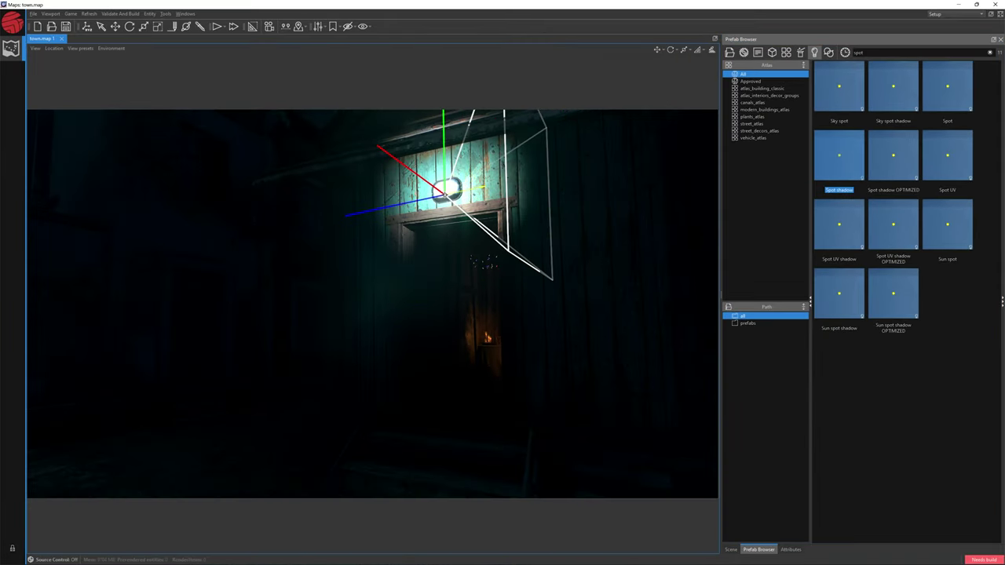
Rotate the spot light to -90°, -50°, -90°, scale it to about 7.05 and move it to about X -63.54, Y 3.91, Z -105.12 m.
{"action": "left_click", "coordinate": [87, 26]}
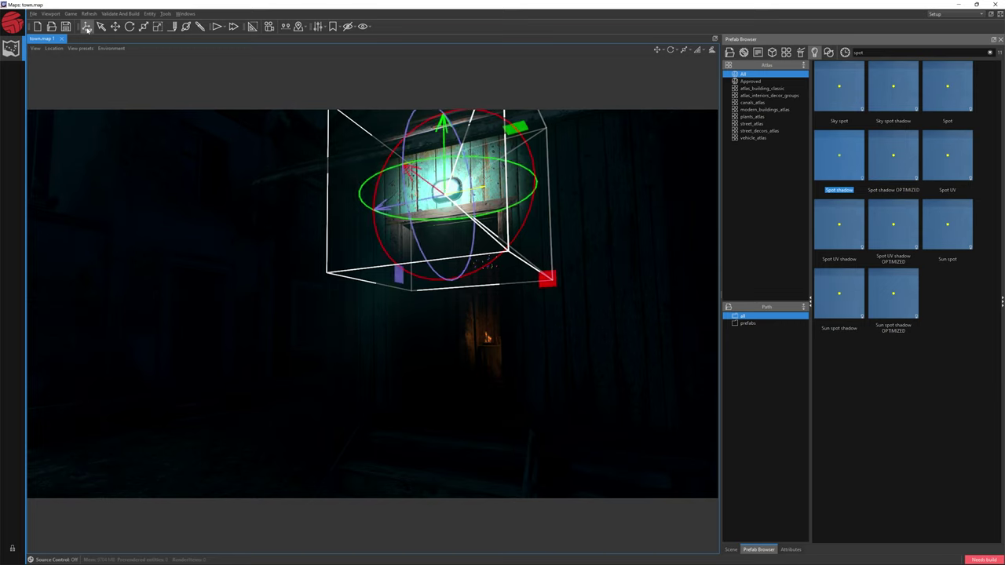
{"action": "left_click_drag", "start_coordinate": [440, 222], "coordinate": [534, 196]}
{"action": "mouse_move", "coordinate": [417, 239]}
{"action": "left_mouse_down"}
{"action": "mouse_move", "coordinate": [421, 250]}
{"action": "mouse_move", "coordinate": [416, 243]}
{"action": "left_mouse_up"}
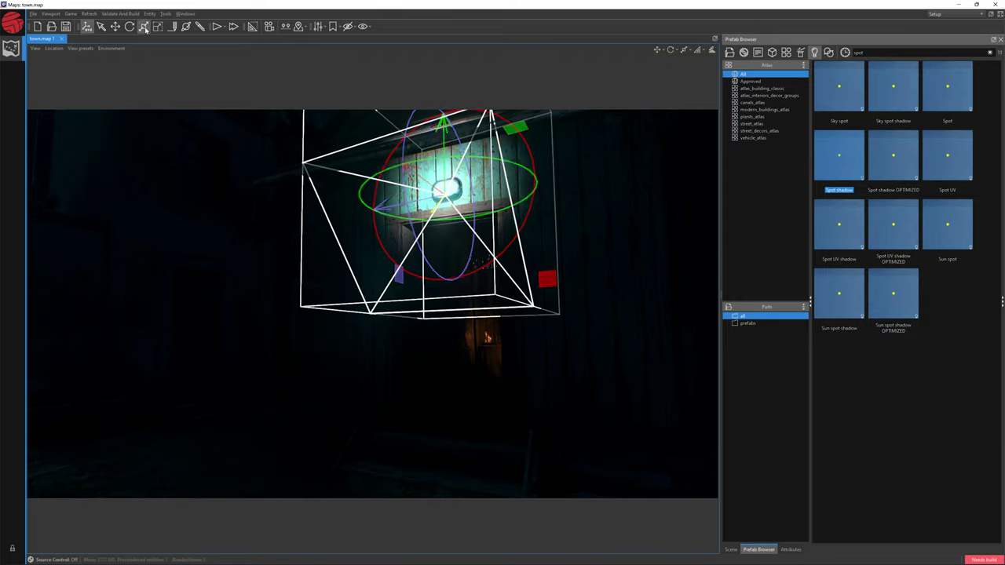
{"action": "left_click_drag", "start_coordinate": [433, 199], "coordinate": [561, 199]}
{"action": "scroll", "coordinate": [479, 249], "scroll_direction": "down", "scroll_amount": 1}
{"action": "scroll", "coordinate": [452, 247], "scroll_direction": "down", "scroll_amount": 1}
{"action": "left_click_drag", "start_coordinate": [427, 227], "coordinate": [459, 234]}
{"action": "right_click_drag", "start_coordinate": [459, 234], "coordinate": [460, 227]}
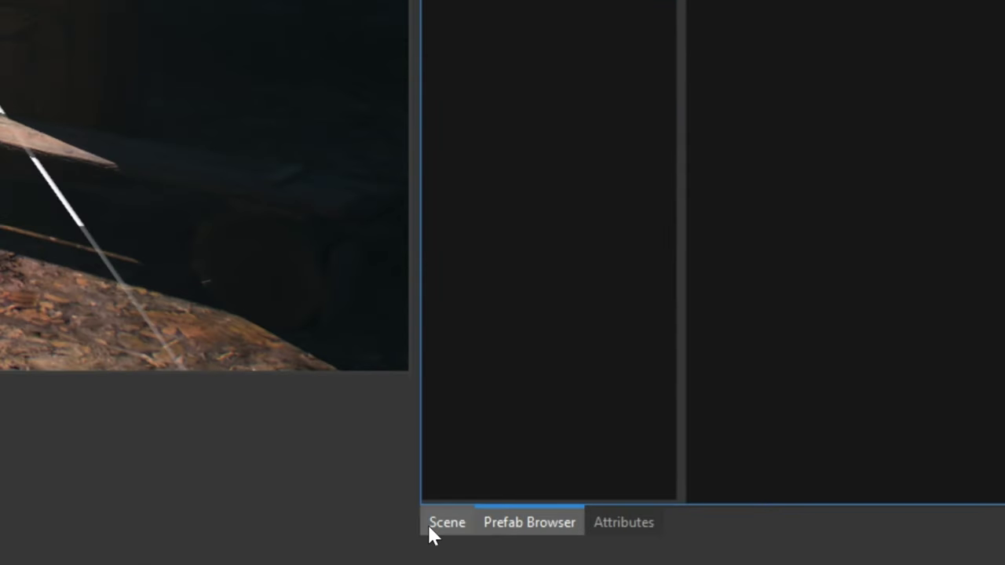
Copy the HTML color code from the coldlamp_omni light's color settings.
{"action": "left_click", "coordinate": [665, 545]}
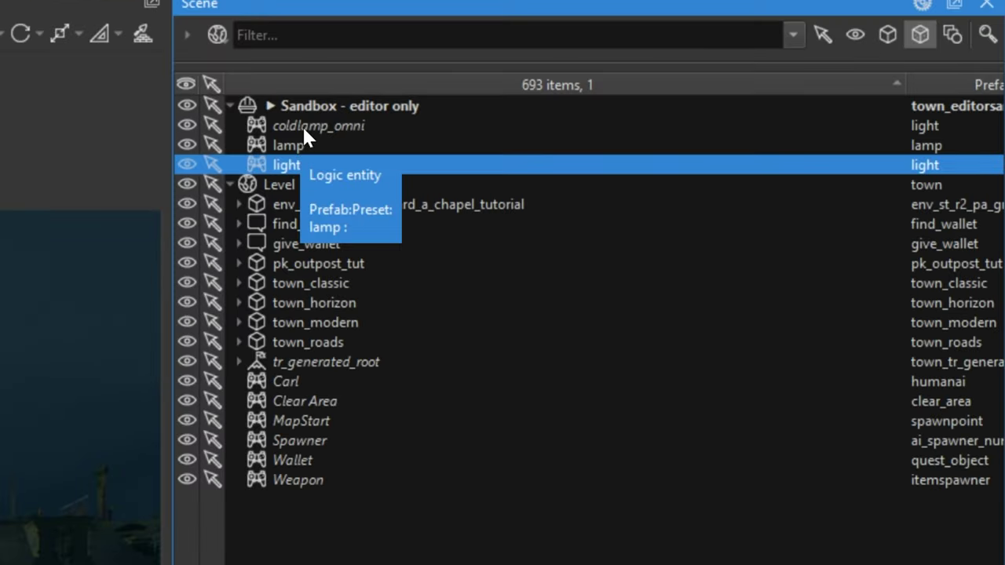
{"action": "left_click", "coordinate": [302, 126]}
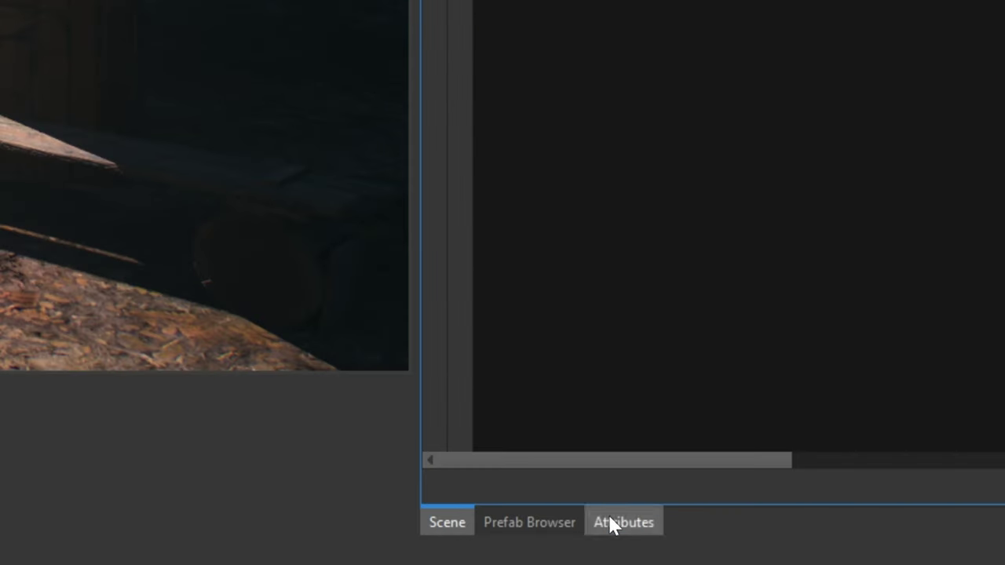
{"action": "left_click", "coordinate": [612, 521]}
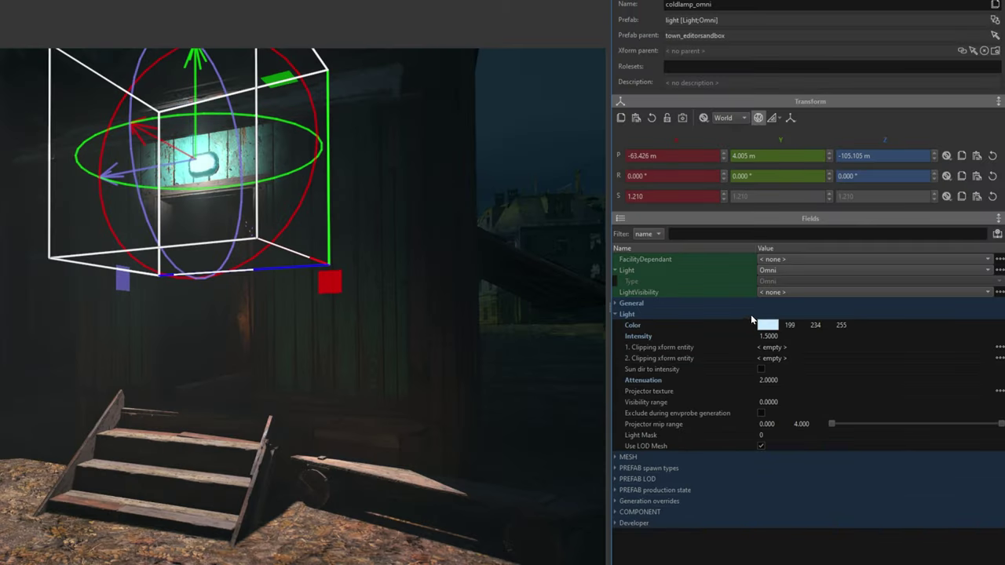
{"action": "left_click", "coordinate": [767, 325]}
{"action": "triple_click", "coordinate": [371, 377]}
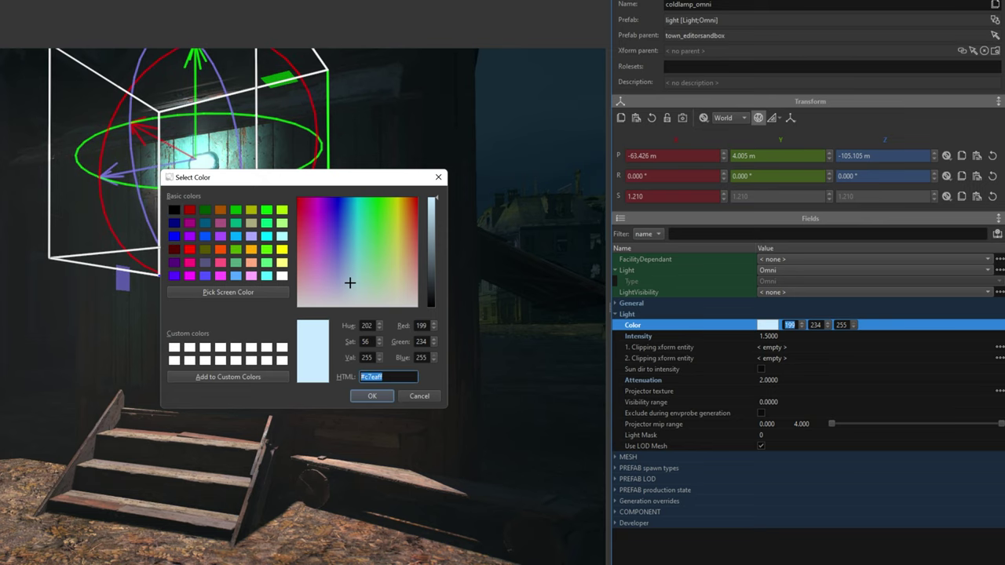
{"action": "left_click", "coordinate": [379, 397]}
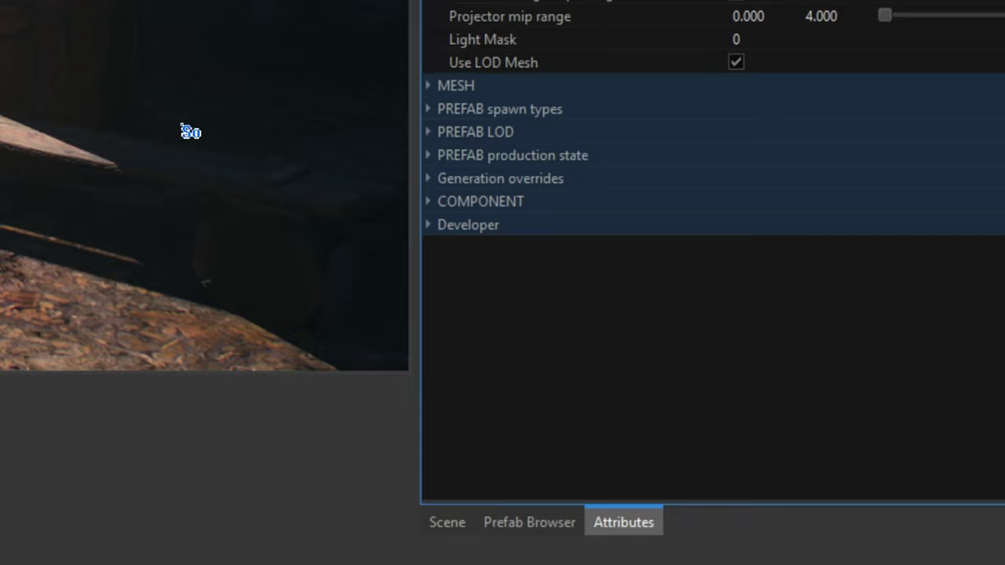
Rename the spot shadow light coldlamp_spot and set its color to #c7eaff.
{"action": "left_click", "coordinate": [446, 523]}
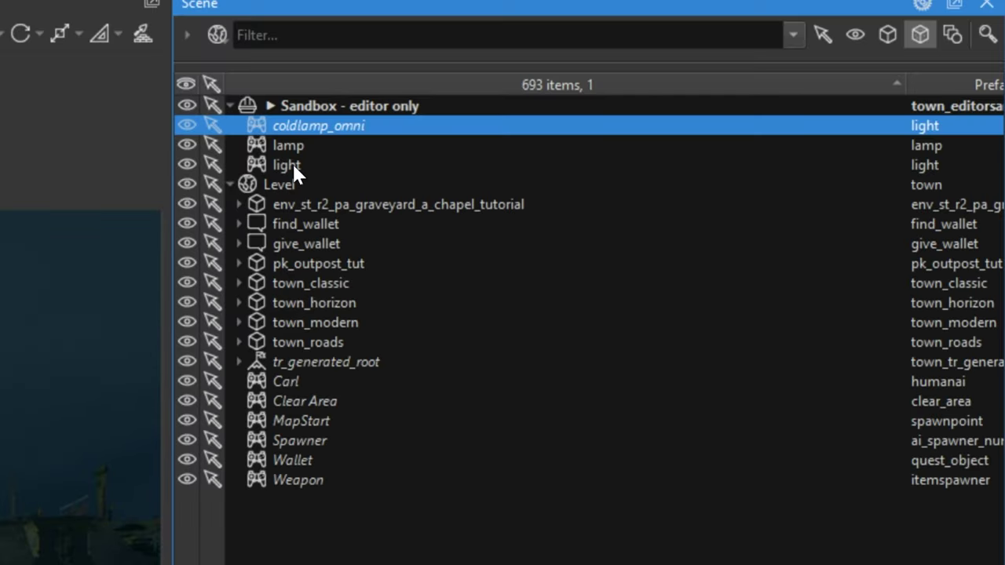
{"action": "left_click", "coordinate": [294, 168]}
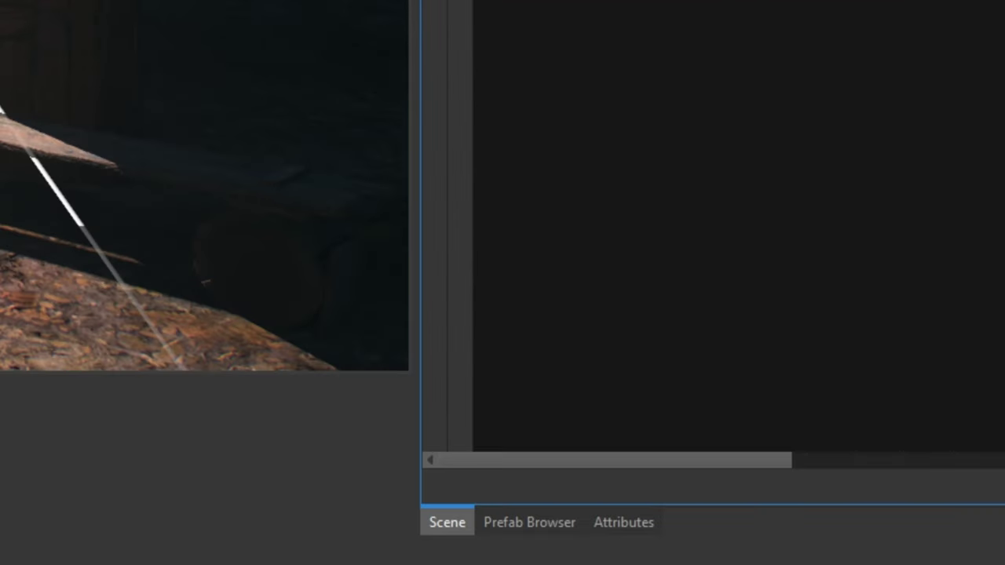
{"action": "left_click", "coordinate": [617, 523]}
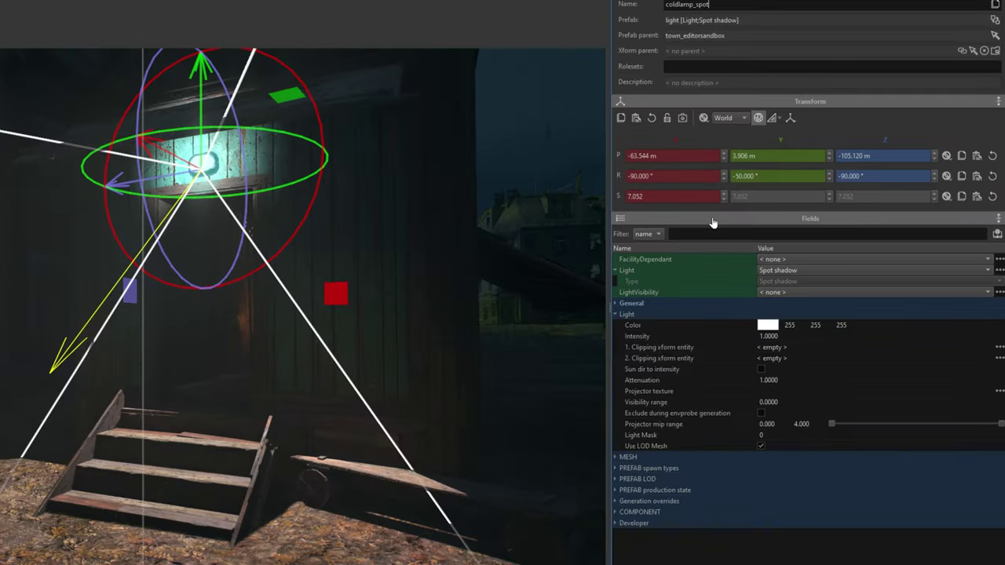
{"action": "left_click", "coordinate": [760, 330]}
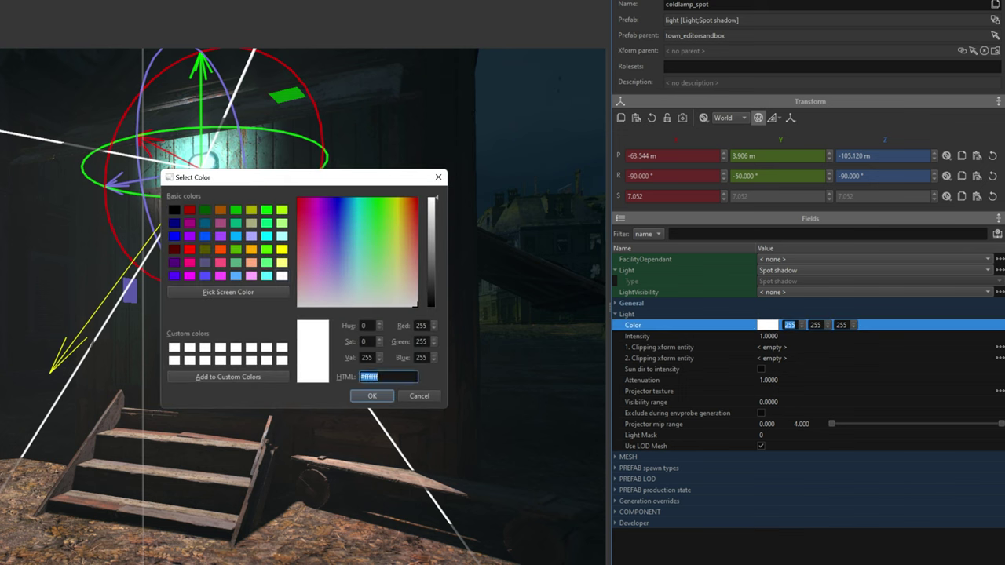
{"action": "type", "text": "#c7eaff"}
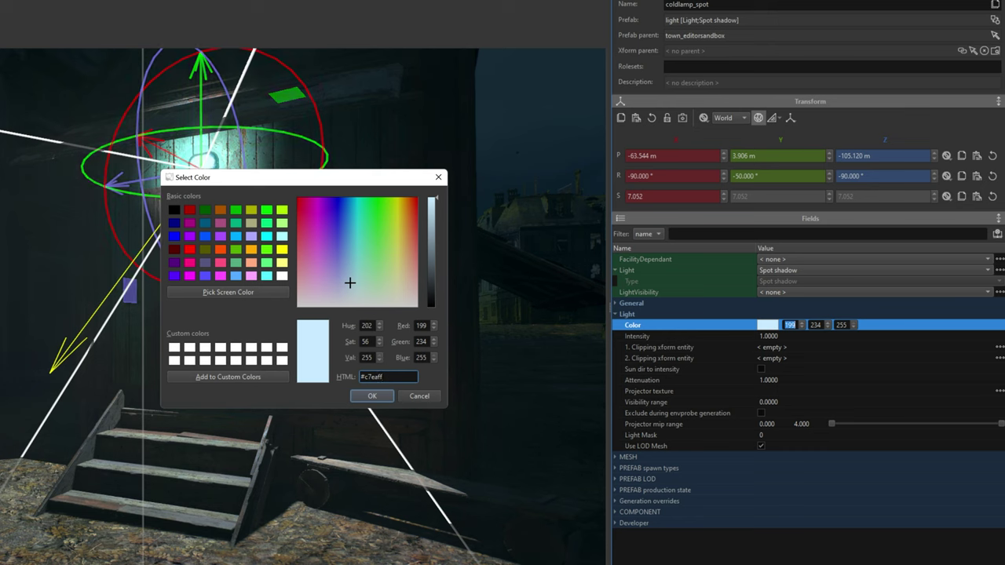
{"action": "left_click", "coordinate": [377, 396]}
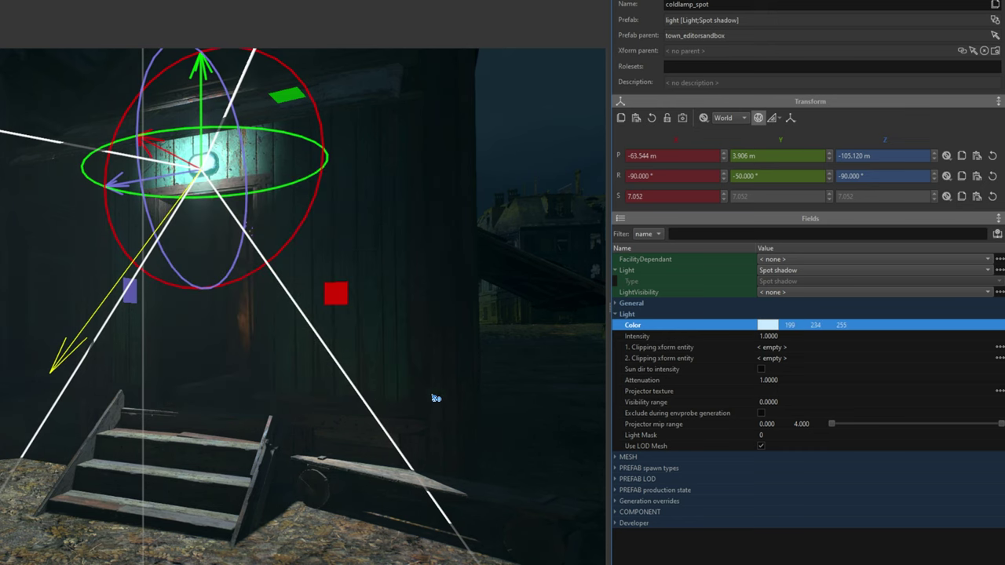
Set coldlamp_spot's intensity to 1.5 and its attenuation to 2.
{"action": "double_click", "coordinate": [768, 336]}
{"action": "type", "text": "1.5"}
{"action": "key", "text": "Return"}
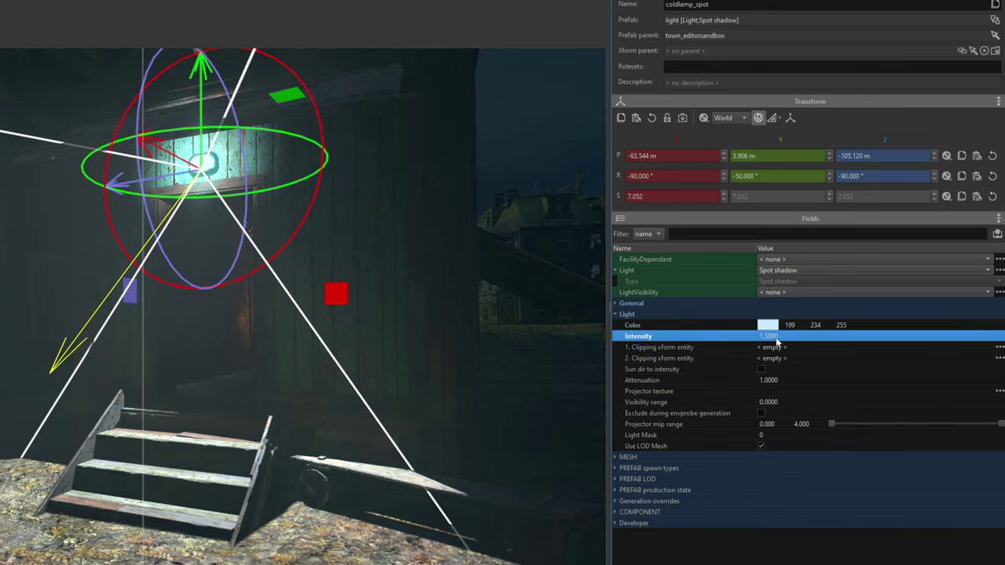
{"action": "double_click", "coordinate": [766, 380]}
{"action": "type", "text": "2"}
{"action": "key", "text": "Return"}
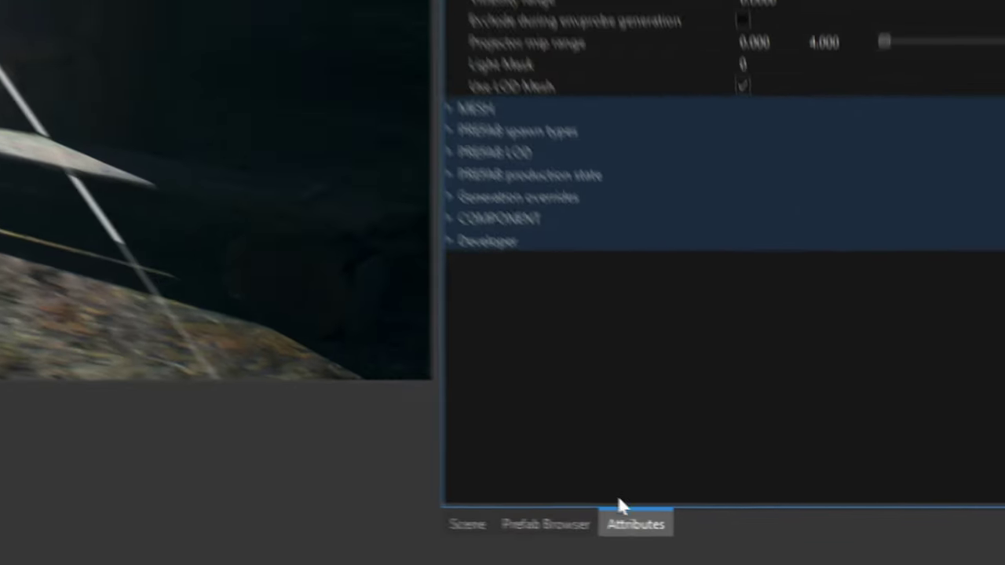
Search the mesh prefabs for "chair" and place frn_ind_chair_a.msh on the ground beside the steps.
{"action": "left_click", "coordinate": [759, 549]}
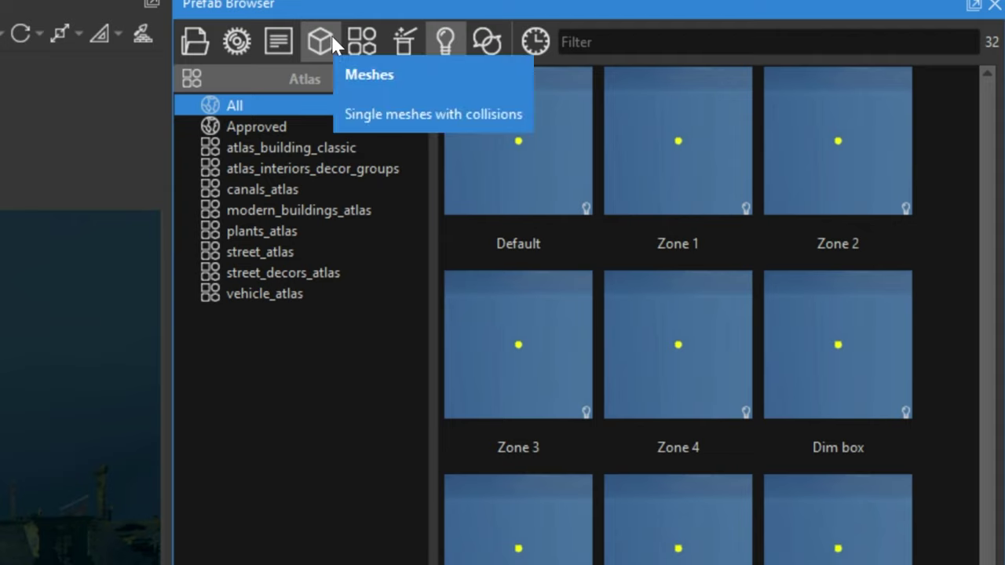
{"action": "left_click", "coordinate": [332, 40]}
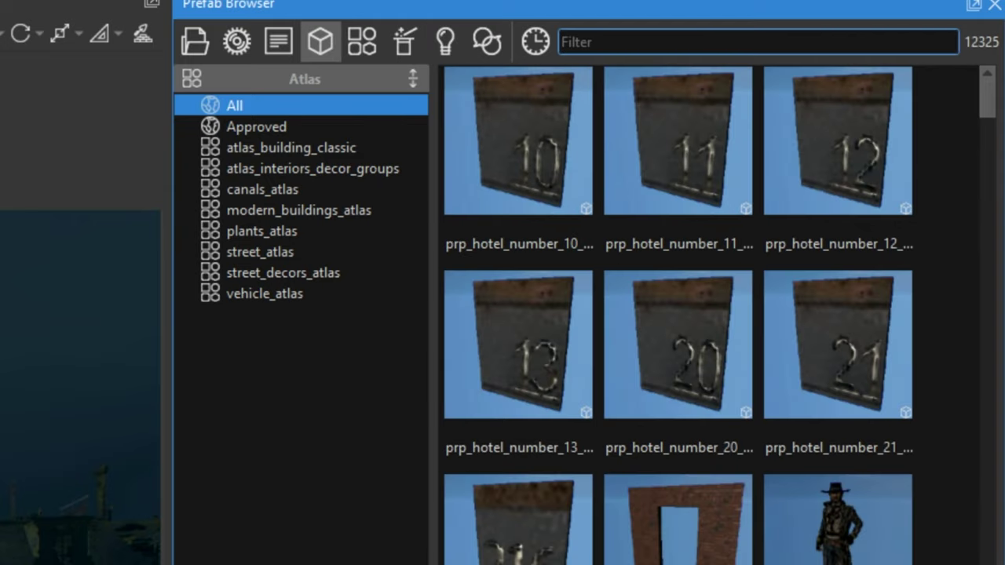
{"action": "type", "text": "chair"}
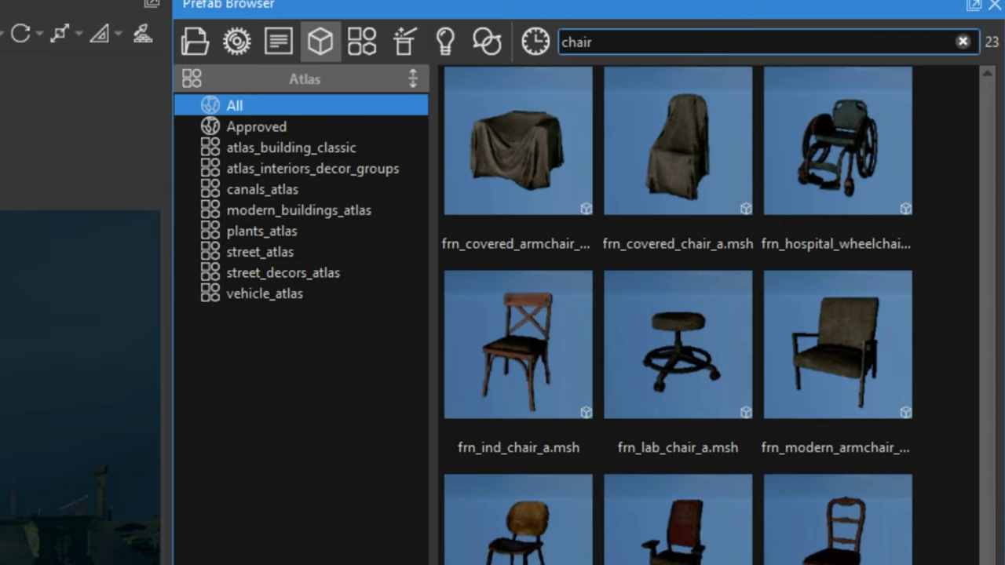
{"action": "left_click", "coordinate": [553, 296]}
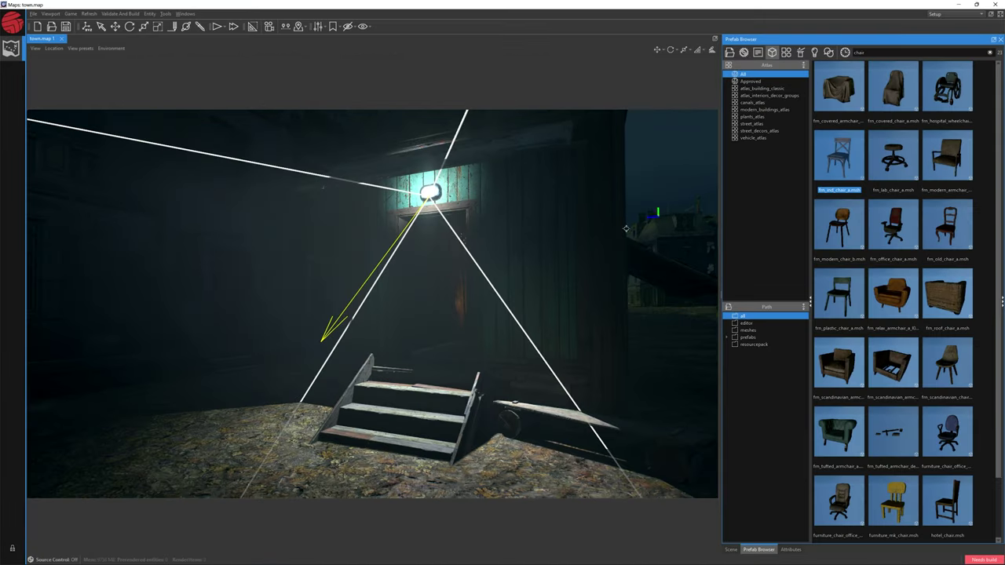
{"action": "left_click", "coordinate": [263, 439]}
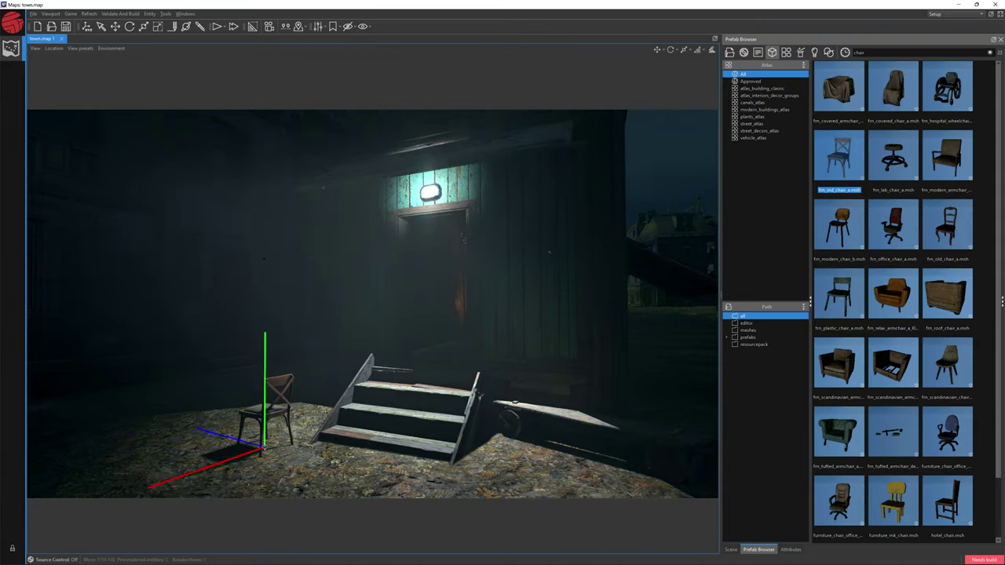
Rotate the chair beside the steps to face away from the wall and inspect the shadow it casts.
{"action": "left_click", "coordinate": [87, 26]}
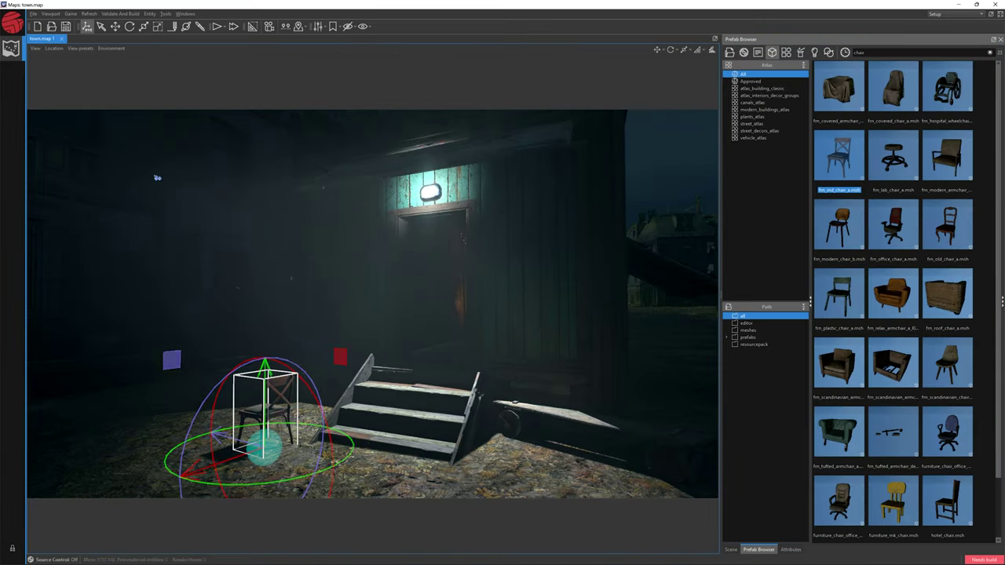
{"action": "left_click_drag", "start_coordinate": [260, 461], "coordinate": [247, 495]}
{"action": "right_click_drag", "start_coordinate": [453, 405], "coordinate": [453, 404]}
{"action": "key", "text": "w"}
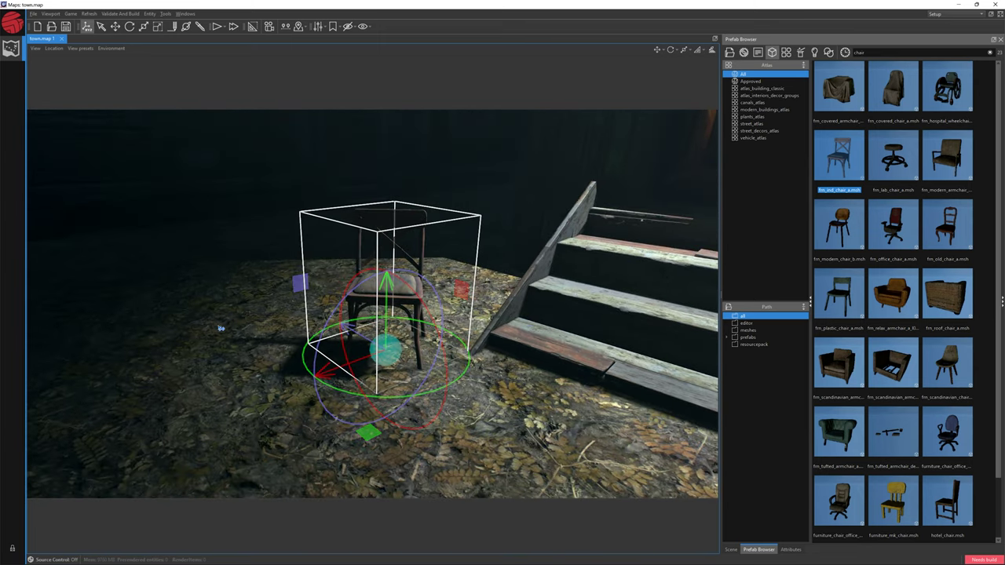
{"action": "right_click_drag", "start_coordinate": [370, 388], "coordinate": [396, 367]}
{"action": "key", "text": "s"}
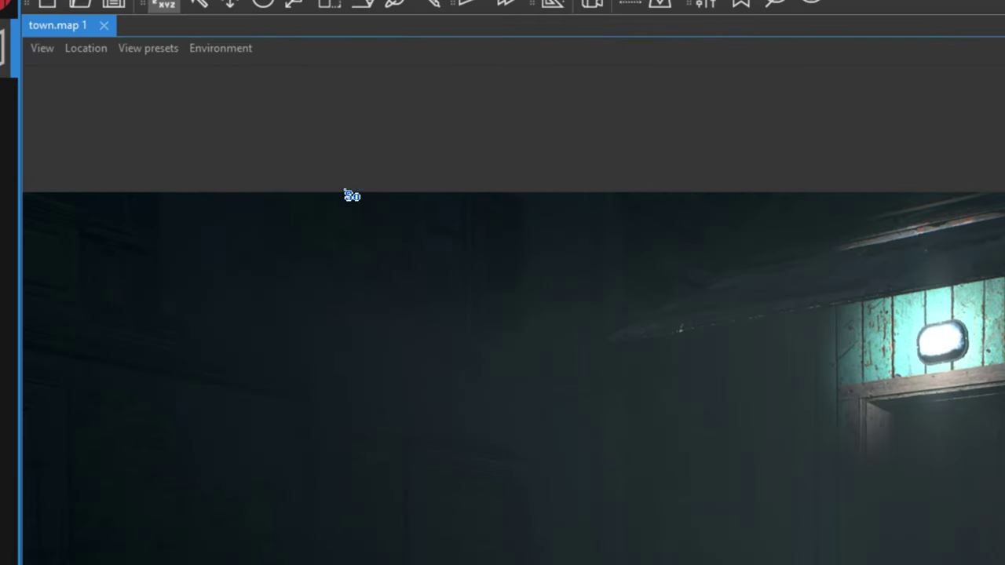
Vary the environment's current time to compare the lamp's lighting at different times of day.
{"action": "left_click", "coordinate": [110, 48]}
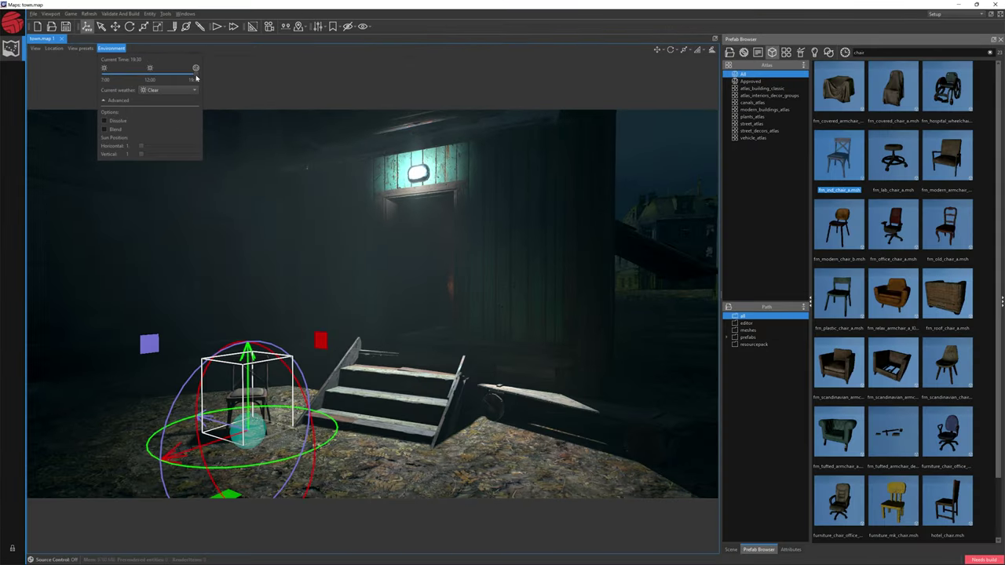
{"action": "left_click_drag", "start_coordinate": [305, 92], "coordinate": [235, 106]}
{"action": "left_click_drag", "start_coordinate": [154, 86], "coordinate": [190, 81]}
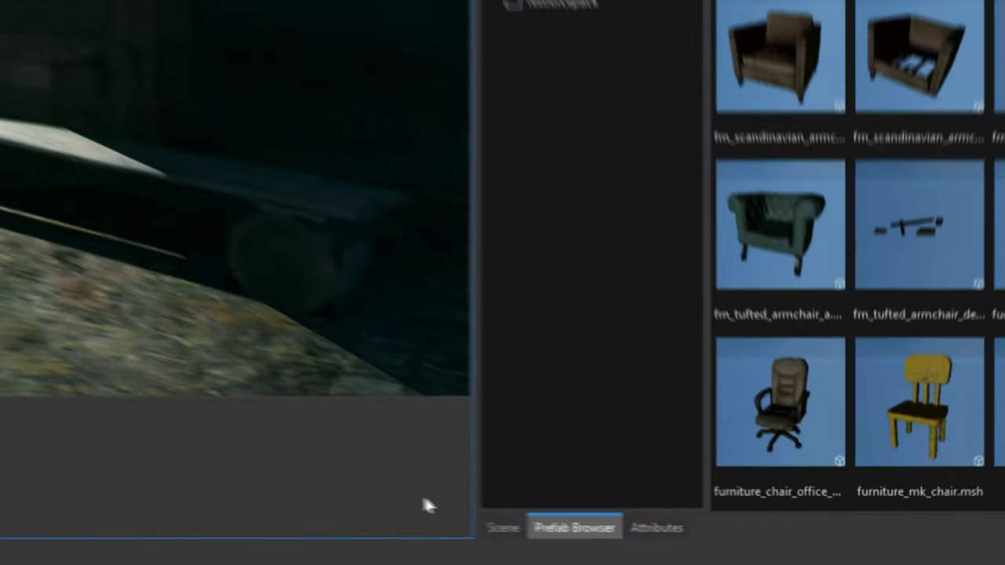
Add coldlamp_spot as an external light in the industrial lamp's m_ExternalLights property.
{"action": "left_click", "coordinate": [730, 550]}
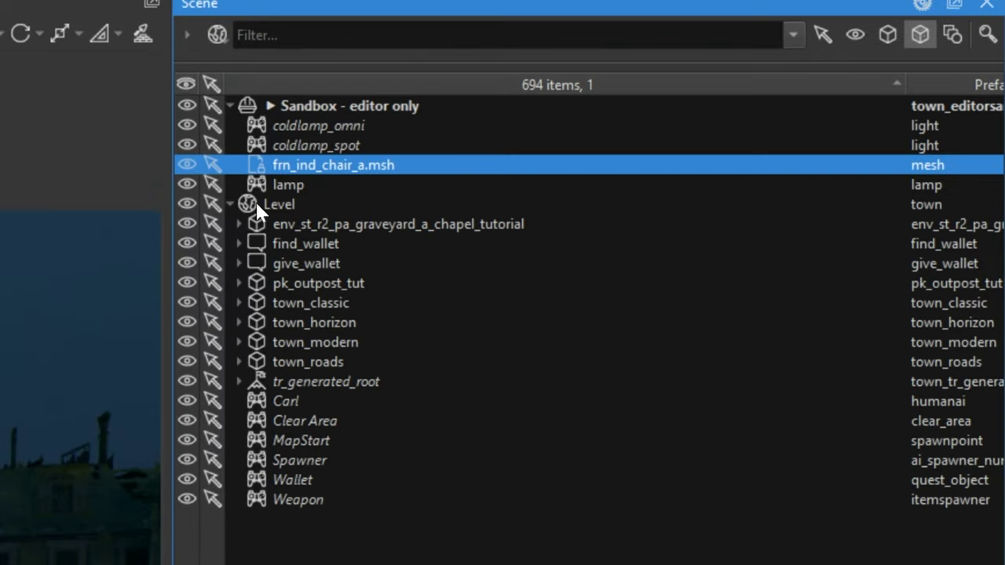
{"action": "left_click", "coordinate": [274, 187]}
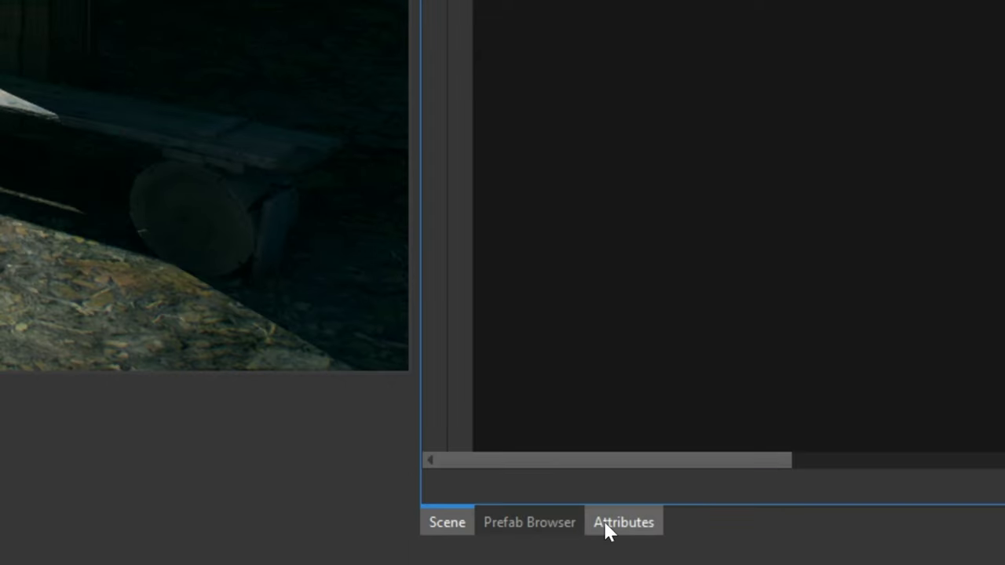
{"action": "left_click", "coordinate": [622, 523]}
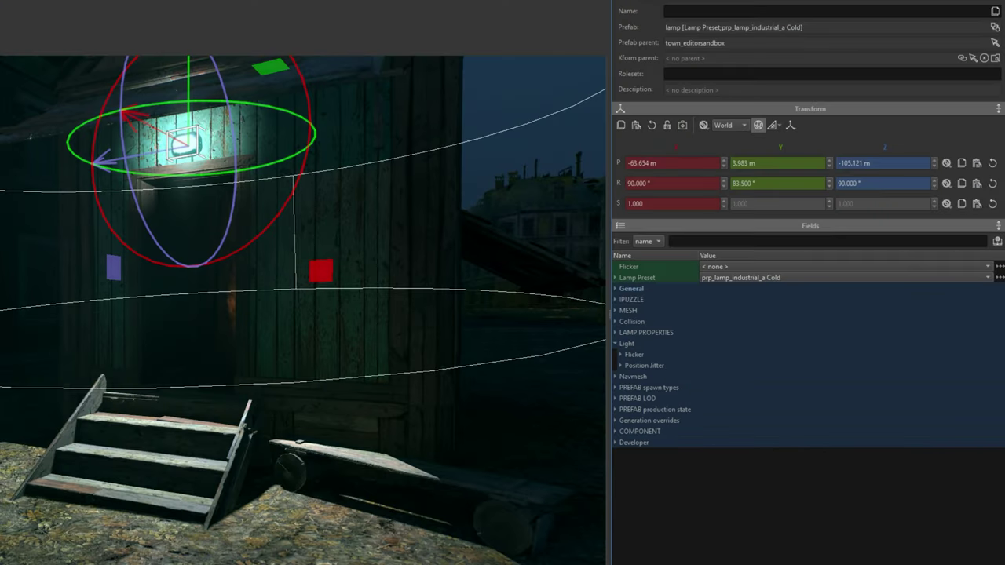
{"action": "left_click", "coordinate": [615, 333]}
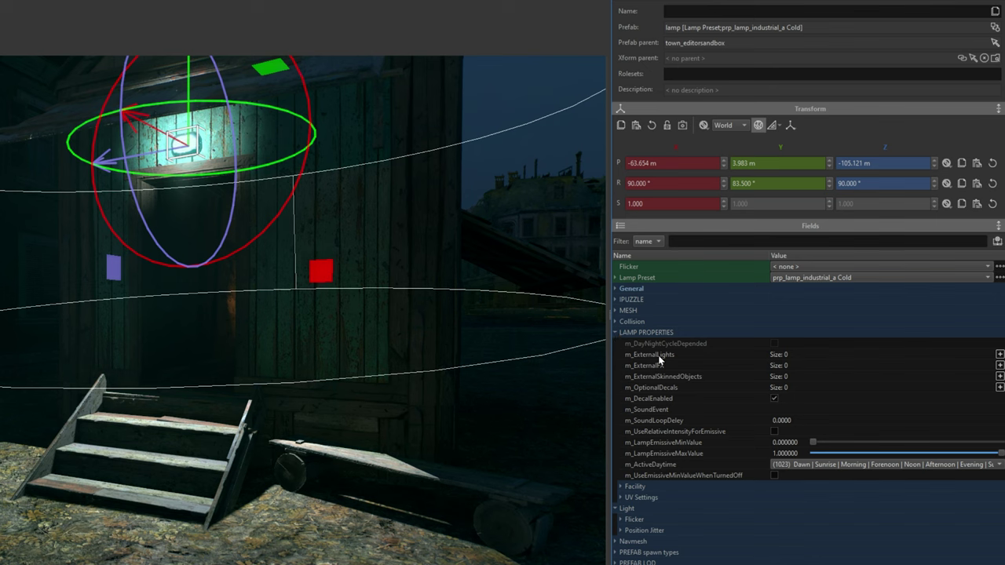
{"action": "left_click", "coordinate": [1000, 355]}
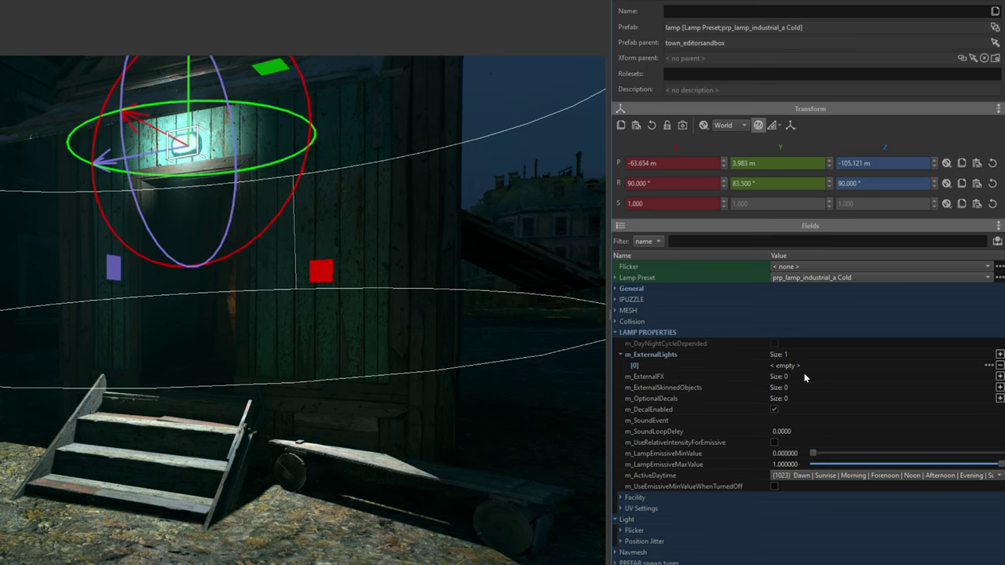
{"action": "left_click", "coordinate": [977, 362]}
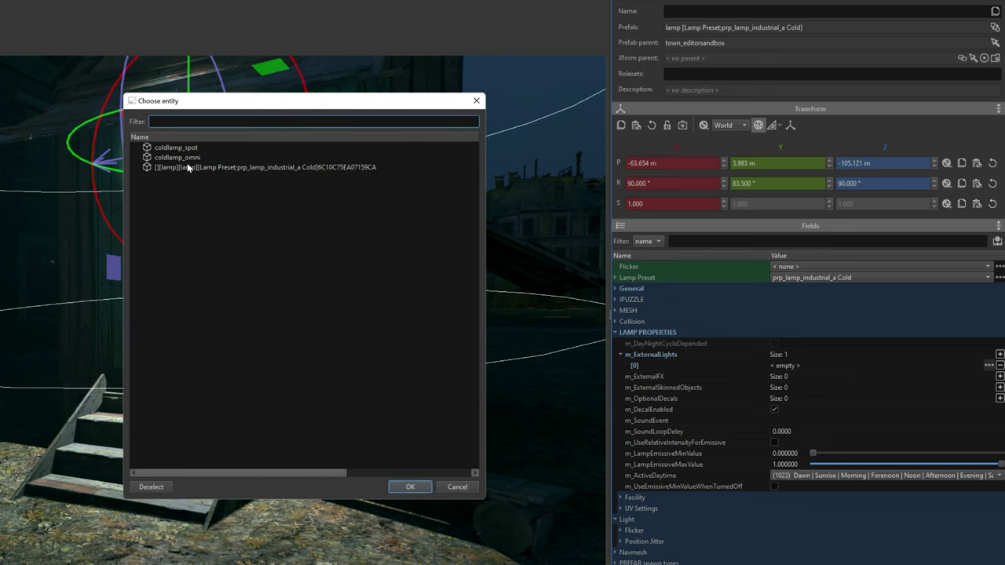
{"action": "left_click", "coordinate": [411, 487]}
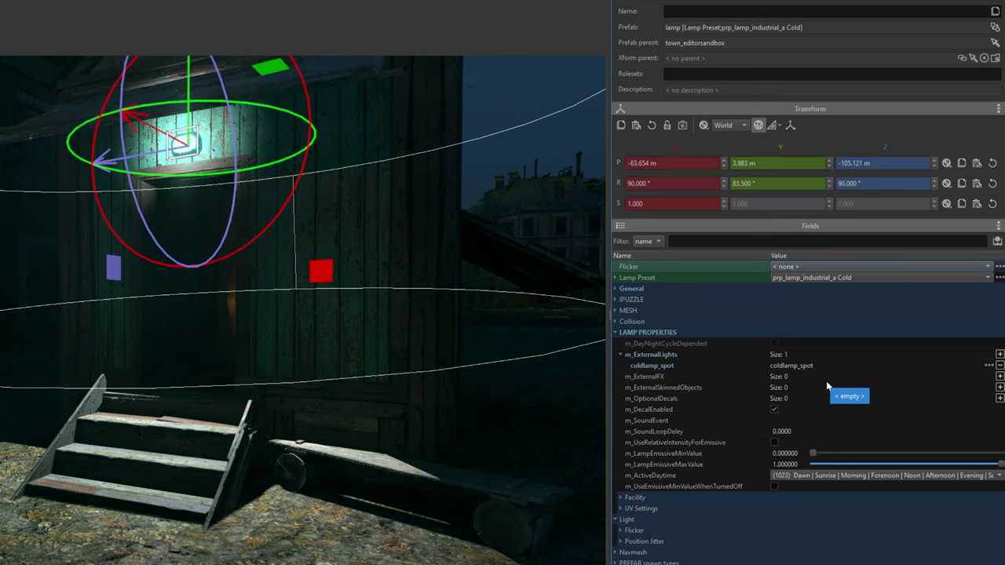
Add a second m_ExternalLights entry to the lamp and assign coldlamp_omni to it.
{"action": "left_click", "coordinate": [999, 355]}
{"action": "left_click", "coordinate": [989, 377]}
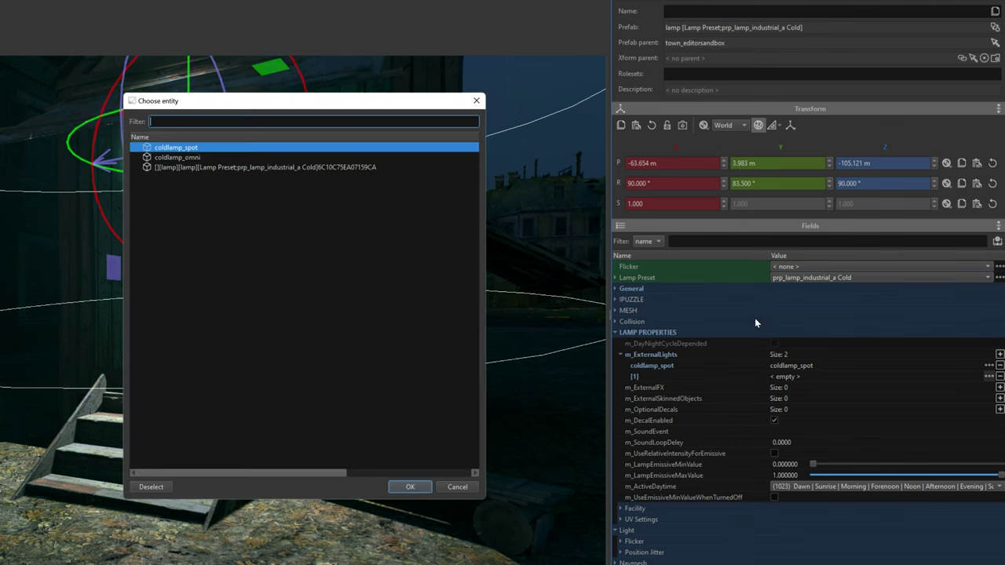
{"action": "left_click", "coordinate": [167, 157]}
{"action": "left_click", "coordinate": [410, 487]}
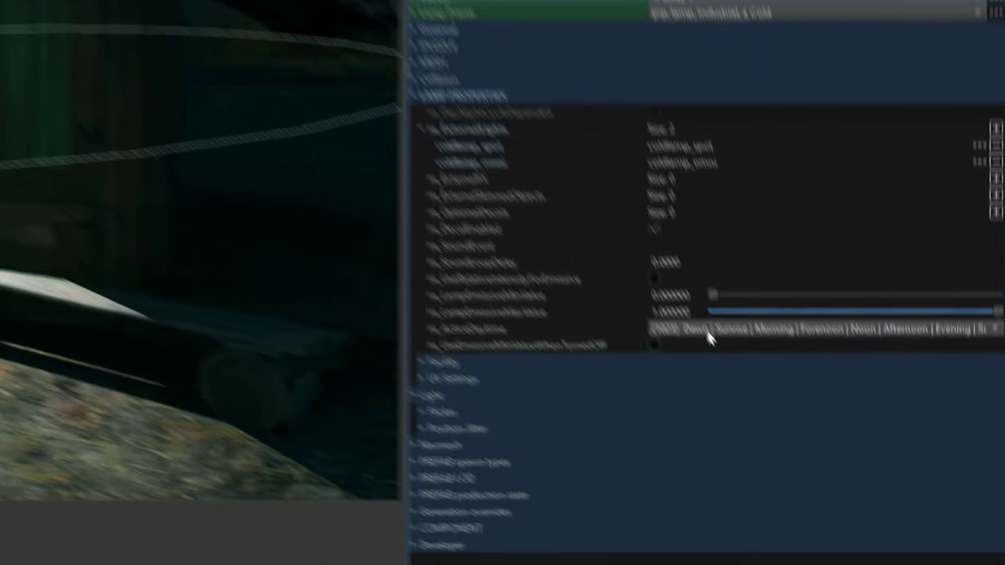
Restrict the lamp's m_ActiveDaytime to Night only and test it by varying the environment's current time.
{"action": "left_click", "coordinate": [809, 487]}
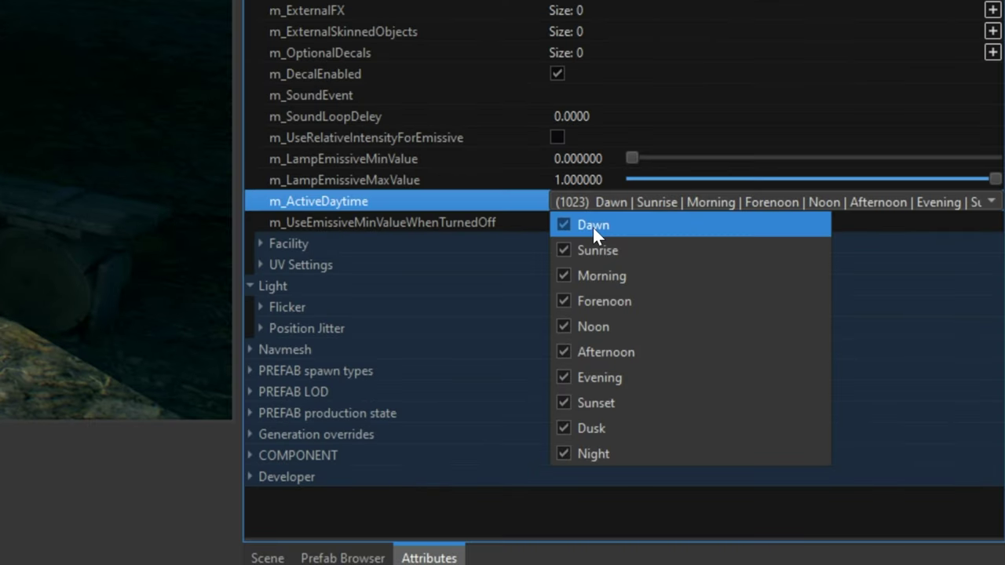
{"action": "left_click", "coordinate": [592, 226]}
{"action": "left_click", "coordinate": [594, 248]}
{"action": "left_click", "coordinate": [594, 281]}
{"action": "left_click", "coordinate": [594, 301]}
{"action": "left_click", "coordinate": [594, 327]}
{"action": "left_click", "coordinate": [593, 352]}
{"action": "left_click", "coordinate": [593, 378]}
{"action": "left_click", "coordinate": [594, 403]}
{"action": "left_click", "coordinate": [594, 428]}
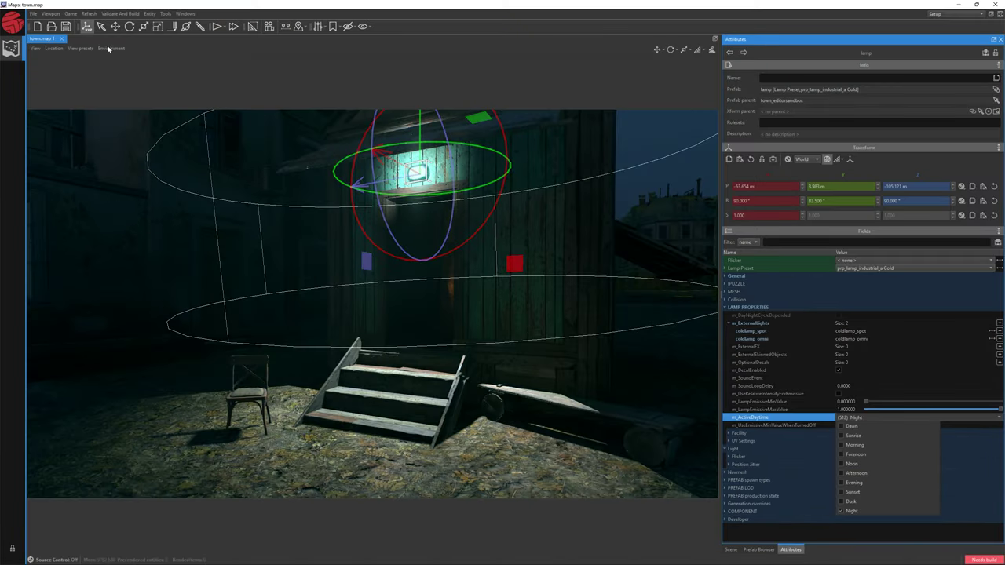
{"action": "left_click", "coordinate": [110, 48]}
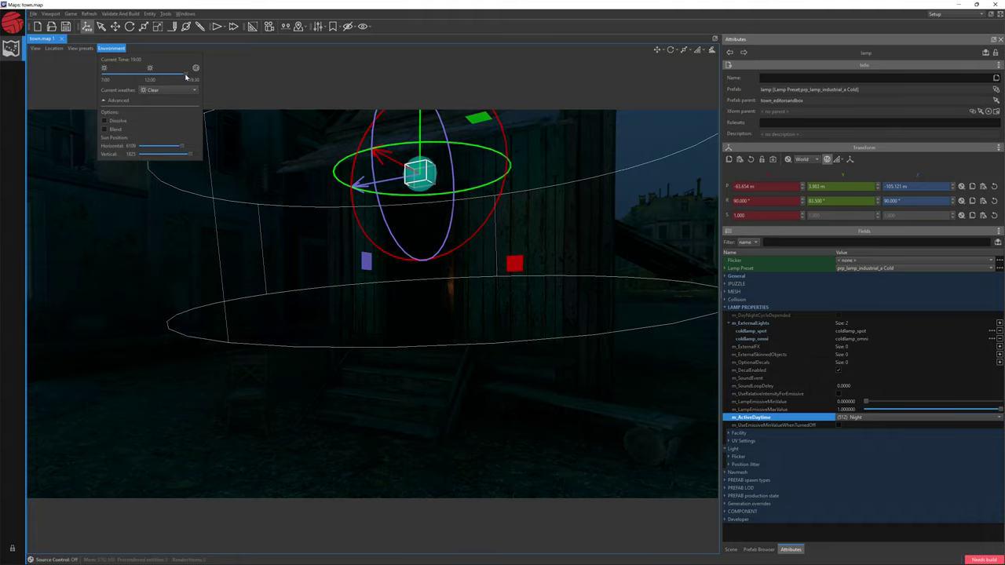
{"action": "mouse_move", "coordinate": [189, 76]}
{"action": "left_mouse_down"}
{"action": "mouse_move", "coordinate": [102, 75]}
{"action": "mouse_move", "coordinate": [206, 78]}
{"action": "left_mouse_up"}
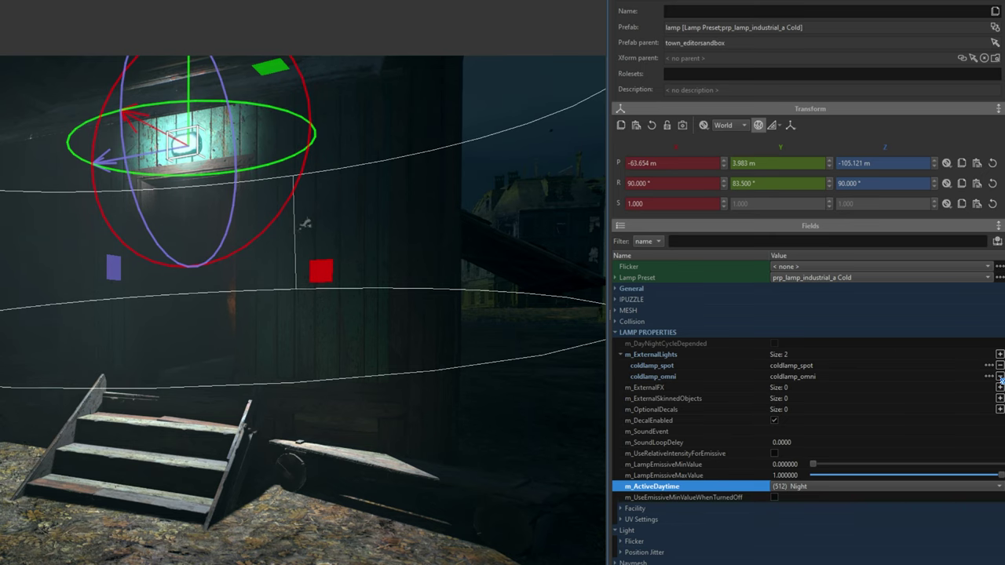
Remove the coldlamp_omni entry from the lamp's m_ExternalLights and delete the coldlamp_omni light from the scene.
{"action": "left_click", "coordinate": [1000, 377]}
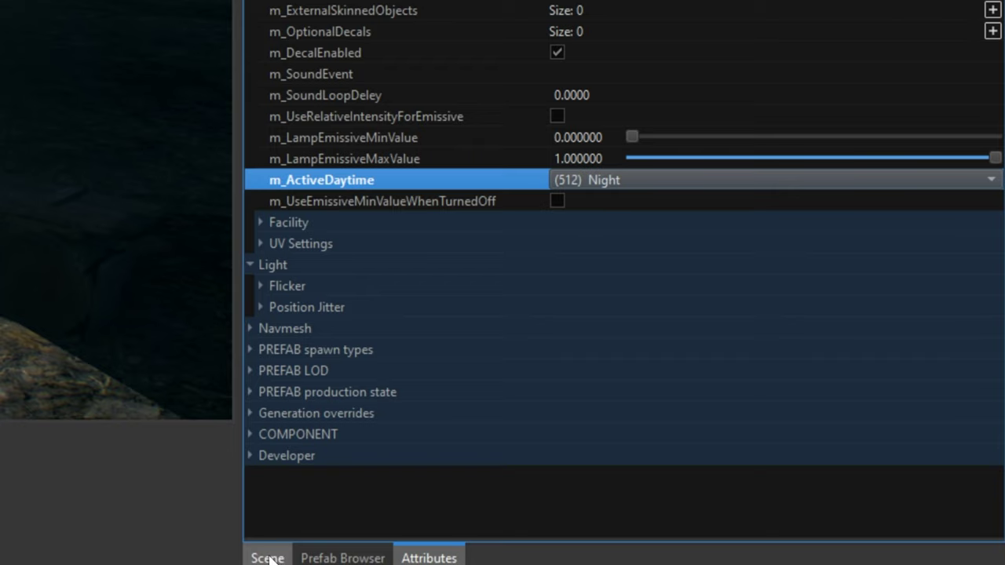
{"action": "left_click", "coordinate": [267, 558]}
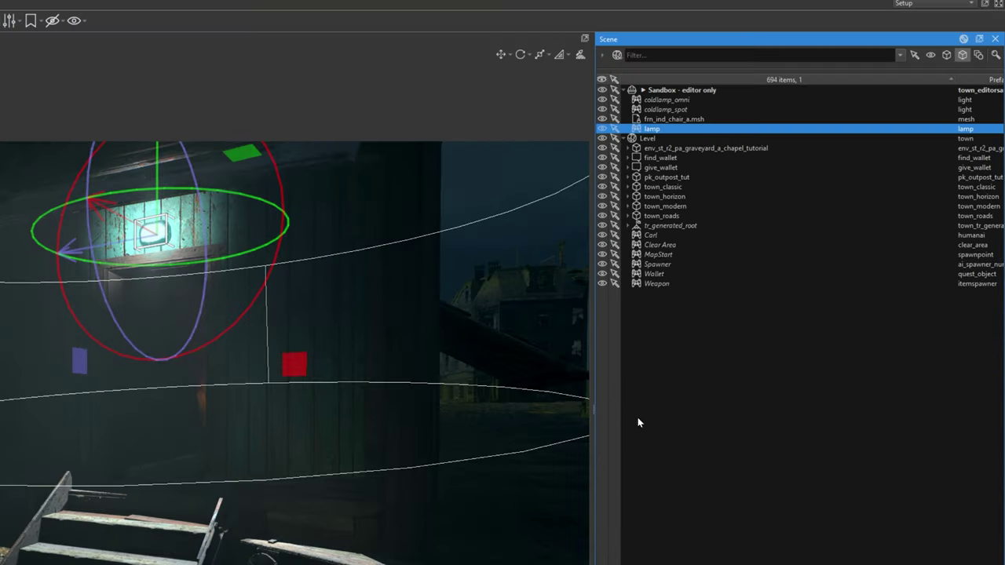
{"action": "left_click", "coordinate": [666, 102]}
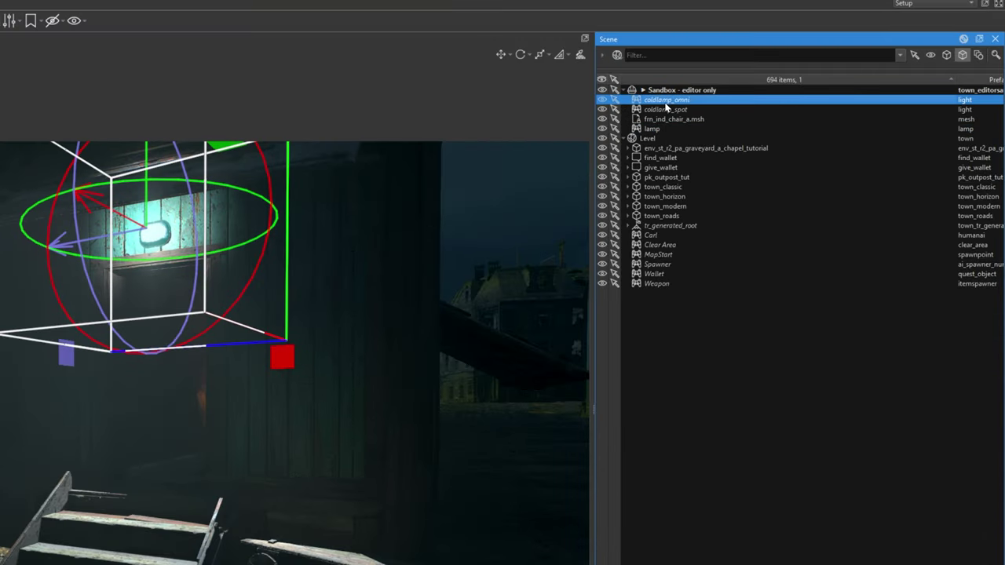
{"action": "key", "text": "Delete"}
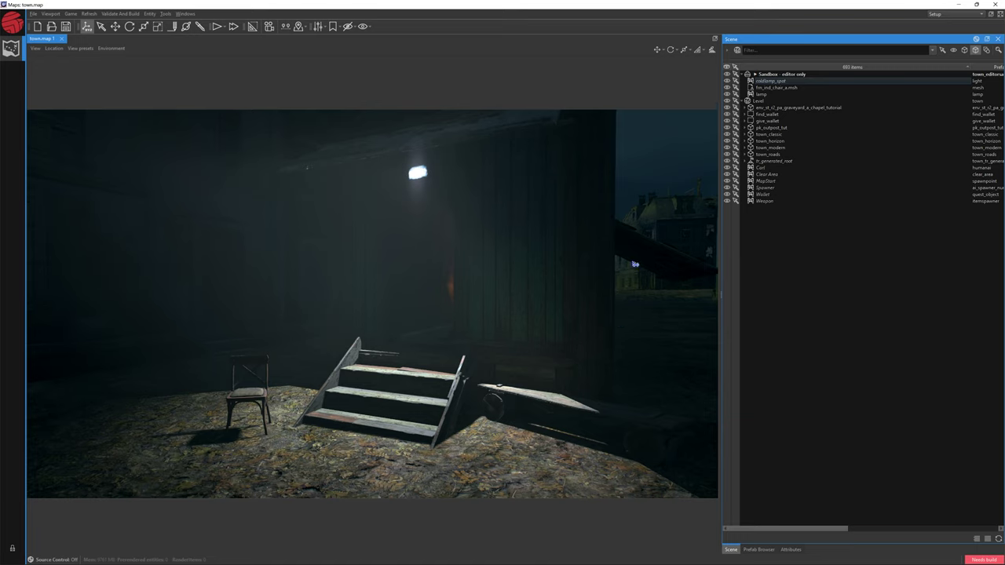
Assign the Flicker Shop Sign preset to the lamp's Flicker property and check it by varying the environment's current time.
{"action": "left_click", "coordinate": [762, 94]}
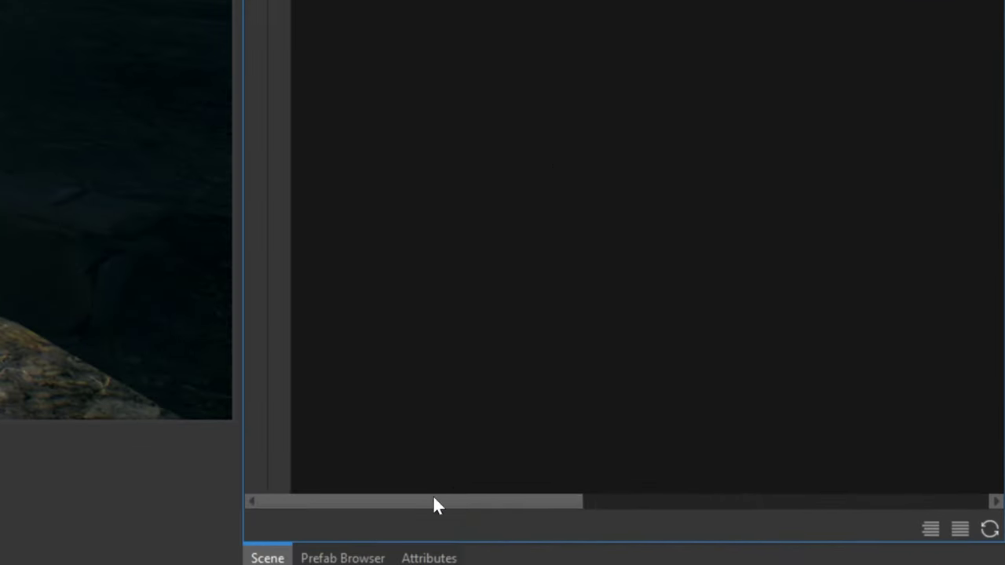
{"action": "left_click", "coordinate": [410, 559]}
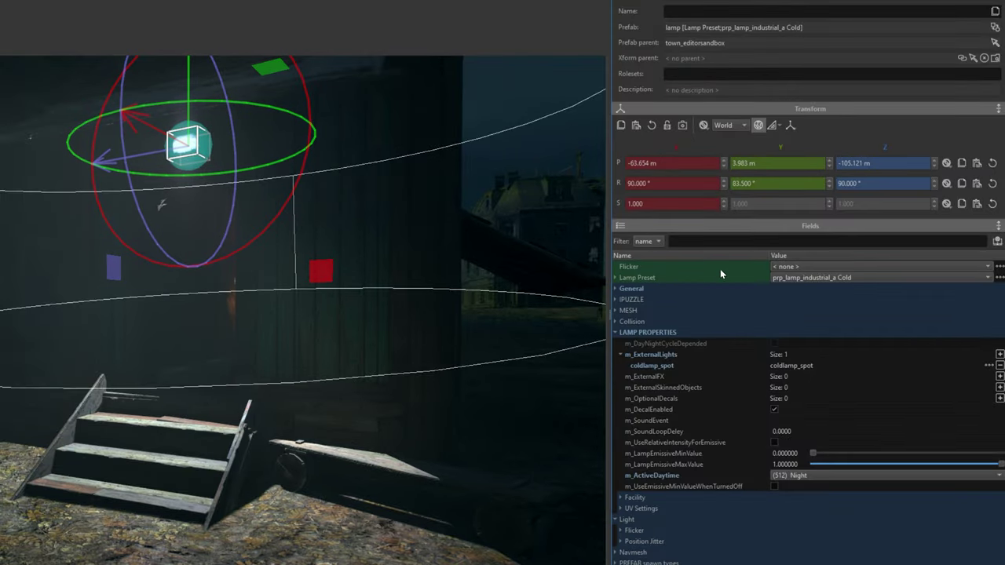
{"action": "left_click", "coordinate": [1000, 267]}
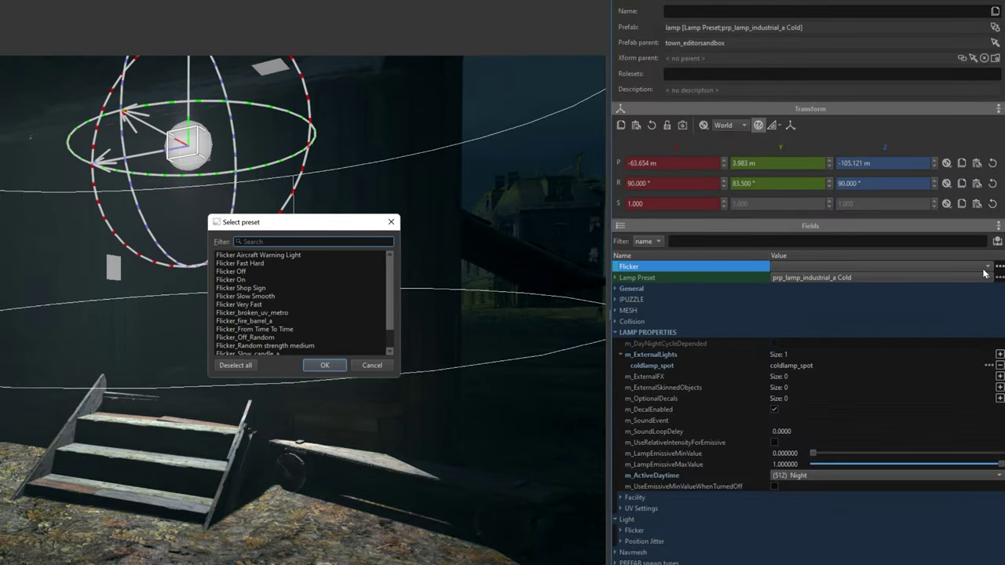
{"action": "type", "text": "flicker shop"}
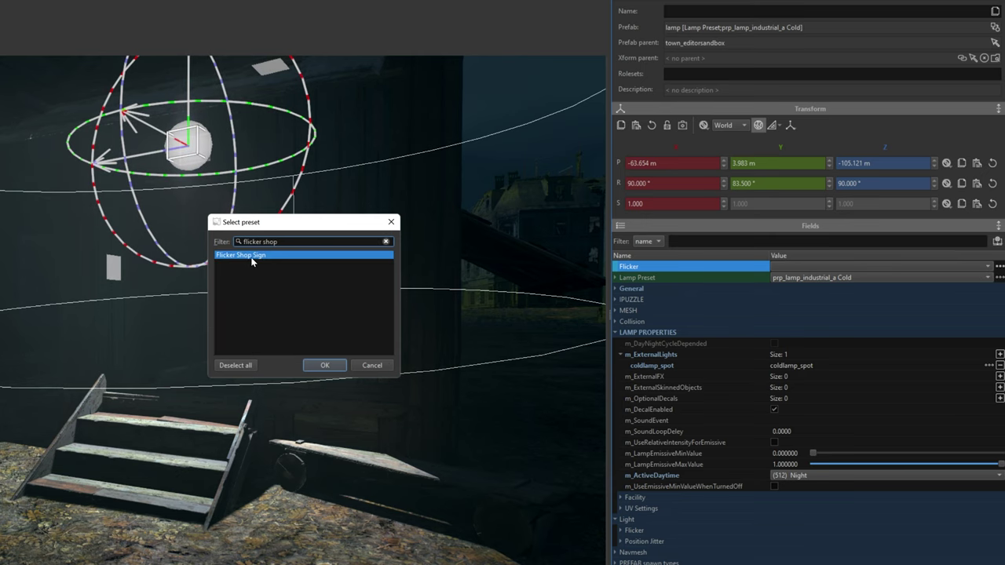
{"action": "left_click", "coordinate": [252, 260]}
{"action": "left_click", "coordinate": [326, 365]}
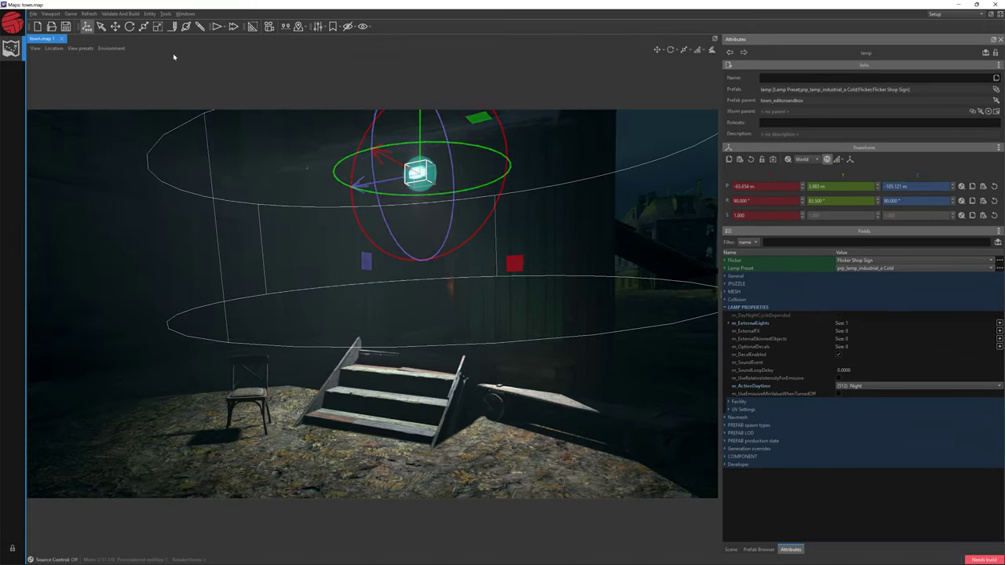
{"action": "left_click", "coordinate": [120, 49]}
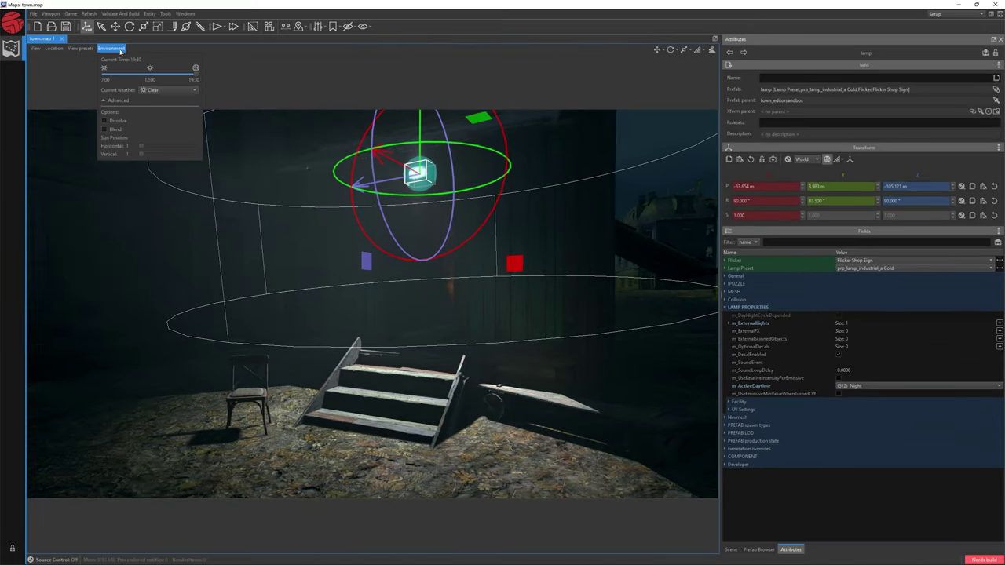
{"action": "mouse_move", "coordinate": [197, 75]}
{"action": "left_mouse_down"}
{"action": "mouse_move", "coordinate": [169, 74]}
{"action": "mouse_move", "coordinate": [210, 74]}
{"action": "left_mouse_up"}
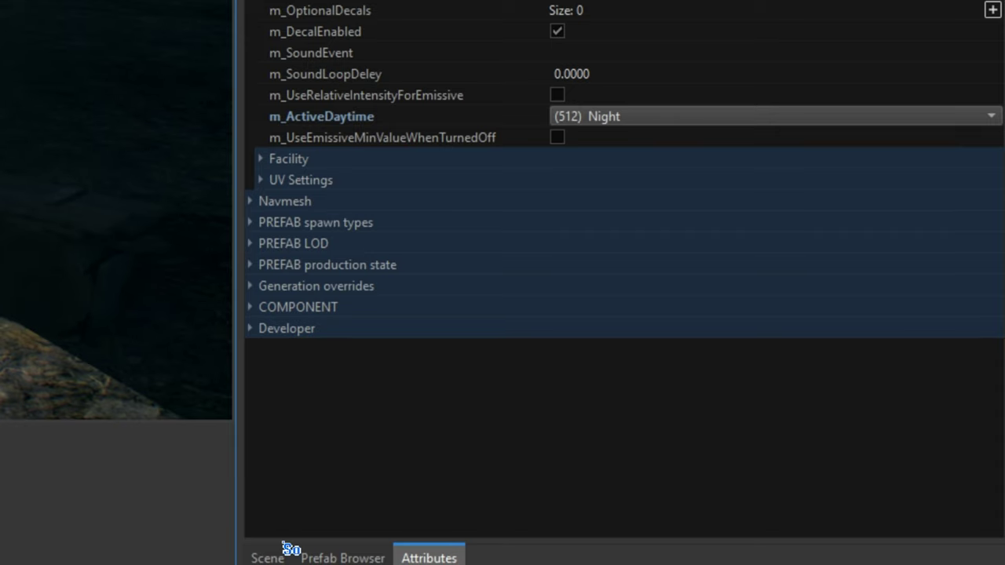
Create a prefab named lamp_outside_2 from coldlamp_spot, frn_ind_chair_a.msh and the lamp.
{"action": "left_click", "coordinate": [273, 558]}
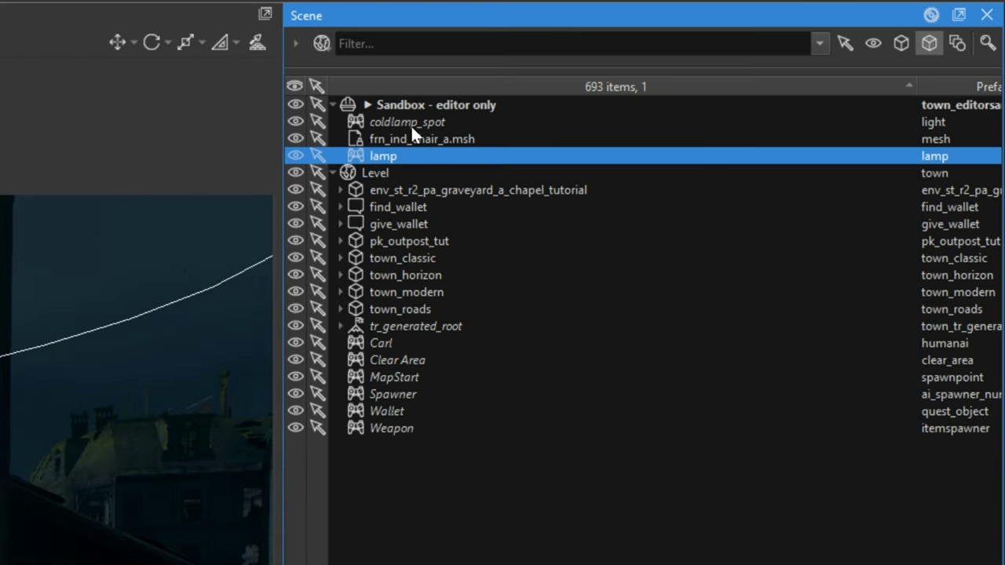
{"action": "left_click", "coordinate": [408, 123]}
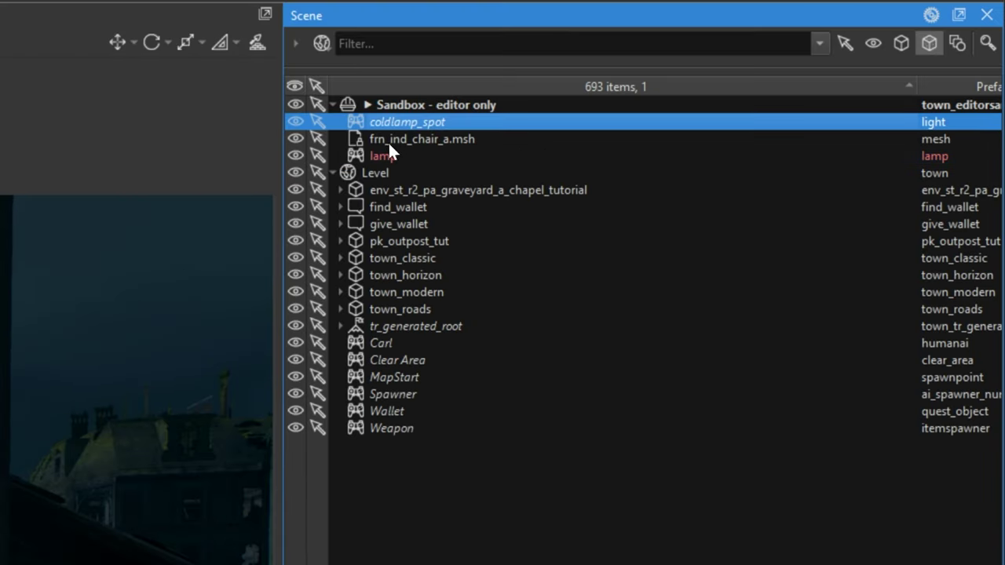
{"action": "left_click", "coordinate": [402, 154], "text": "shift"}
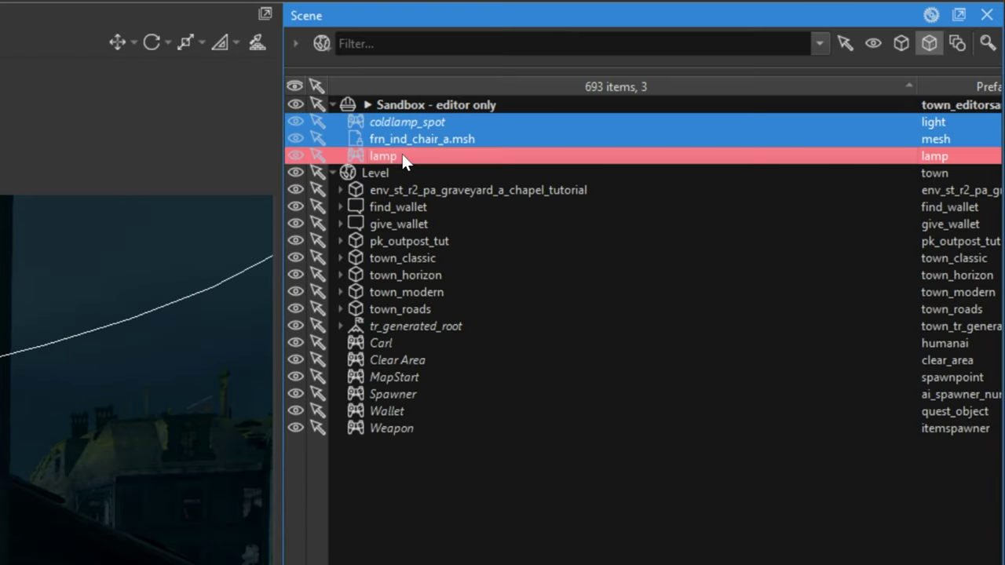
{"action": "right_click", "coordinate": [402, 154]}
{"action": "left_click", "coordinate": [454, 193]}
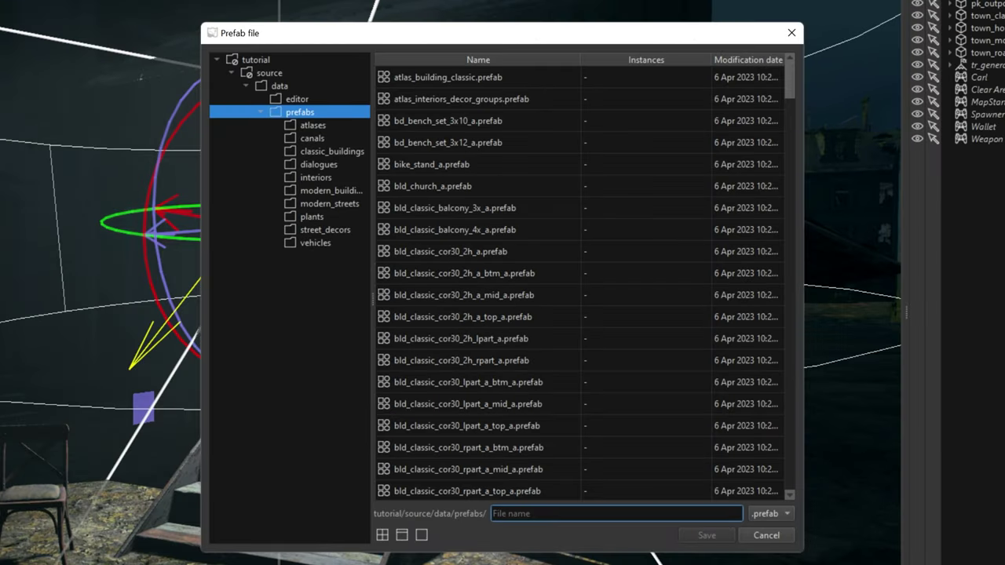
{"action": "type", "text": "lamp_"}
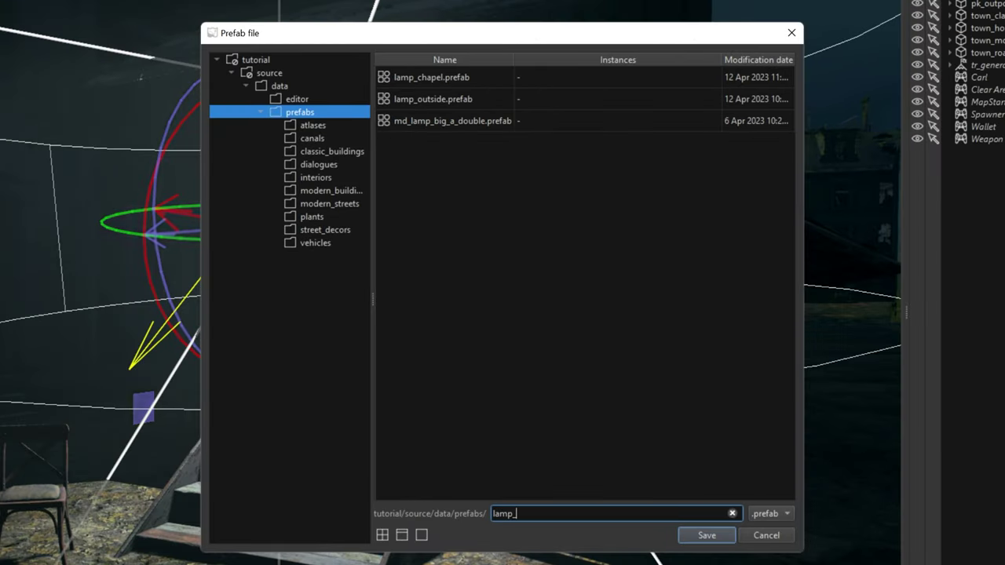
{"action": "type", "text": "outside_1"}
{"action": "key", "text": "Return"}
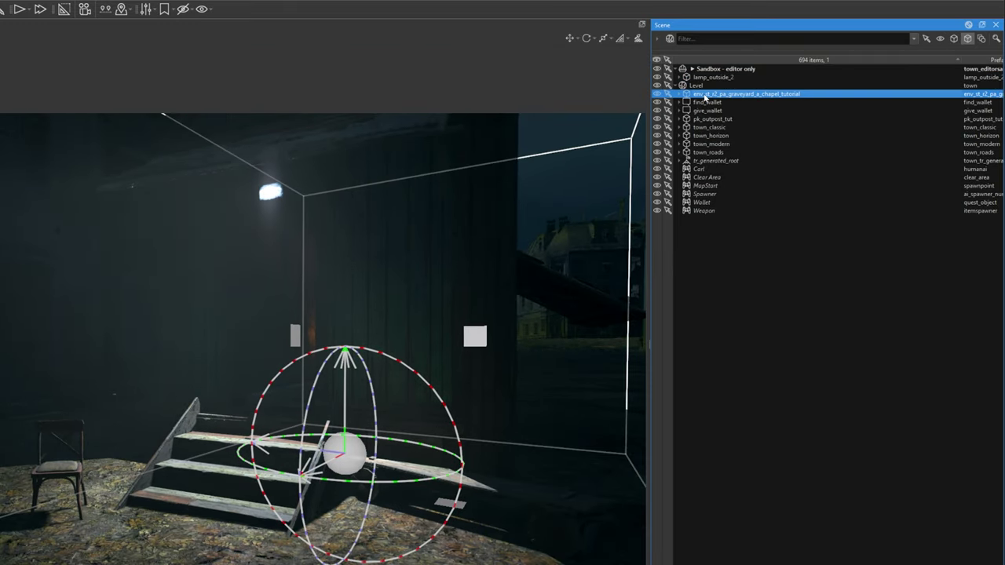
Open env_st_r2_pa_graveyard_a_chapel_tutorial as the target prefab and move lamp_outside_2 into it.
{"action": "right_click", "coordinate": [705, 95]}
{"action": "left_click", "coordinate": [742, 136]}
{"action": "left_click", "coordinate": [704, 77]}
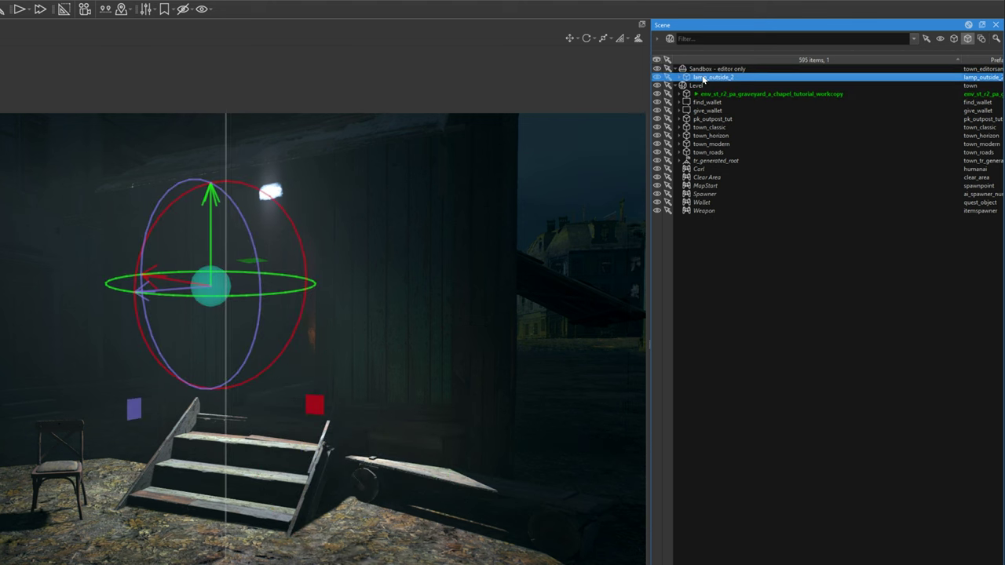
{"action": "mouse_move", "coordinate": [707, 80]}
{"action": "left_mouse_down"}
{"action": "mouse_move", "coordinate": [728, 83]}
{"action": "mouse_move", "coordinate": [709, 102]}
{"action": "mouse_move", "coordinate": [714, 93]}
{"action": "left_mouse_up"}
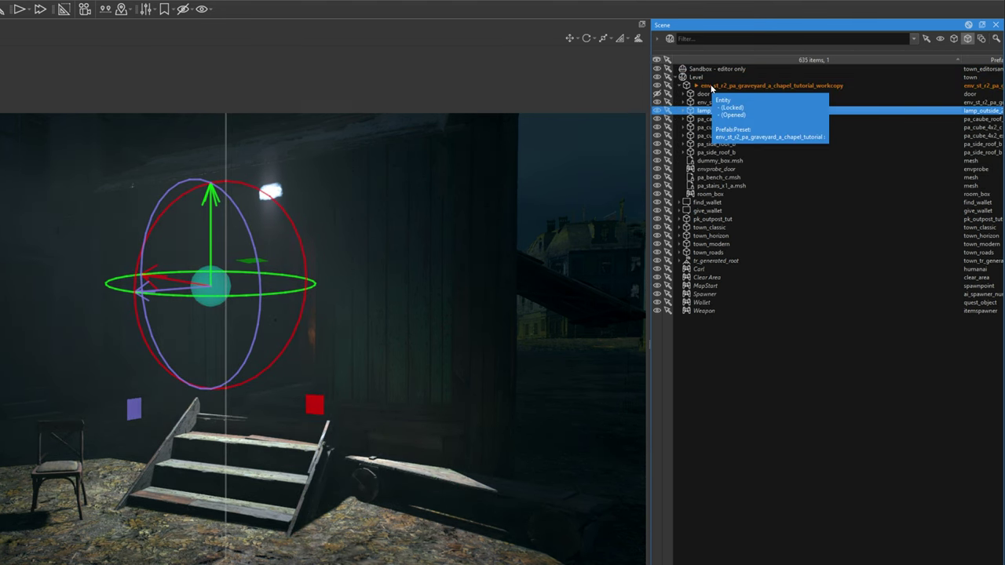
Save and reload the opened chapel tutorial prefab, and select lamp_outside_2 inside it.
{"action": "left_click", "coordinate": [711, 86]}
{"action": "right_click", "coordinate": [710, 86]}
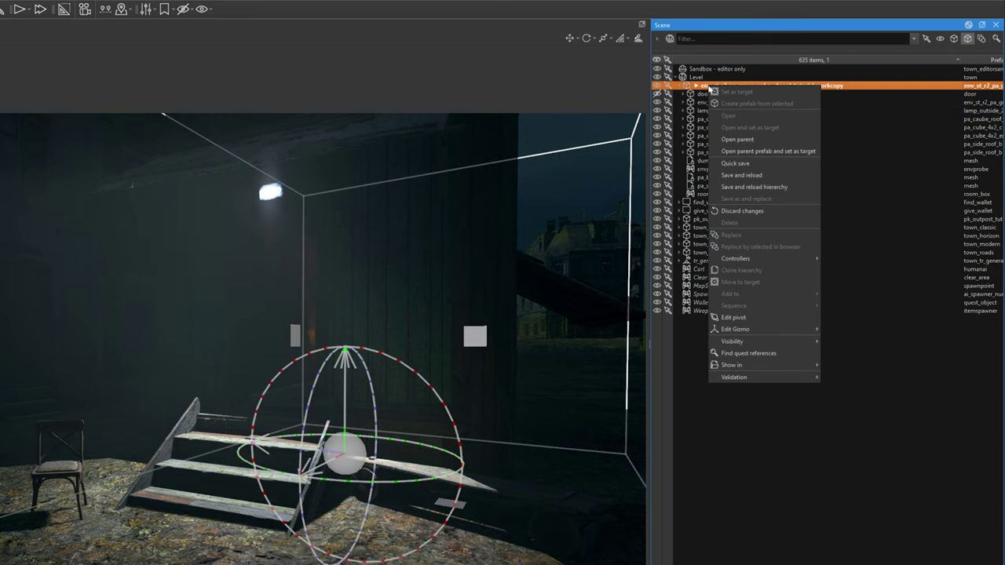
{"action": "left_click", "coordinate": [744, 175]}
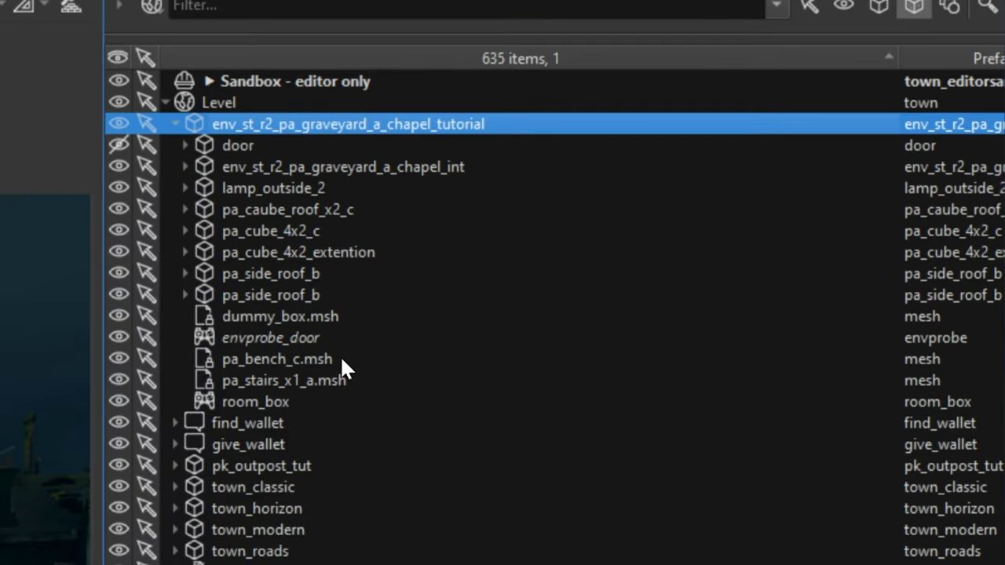
{"action": "left_click", "coordinate": [229, 108]}
{"action": "left_click", "coordinate": [283, 188]}
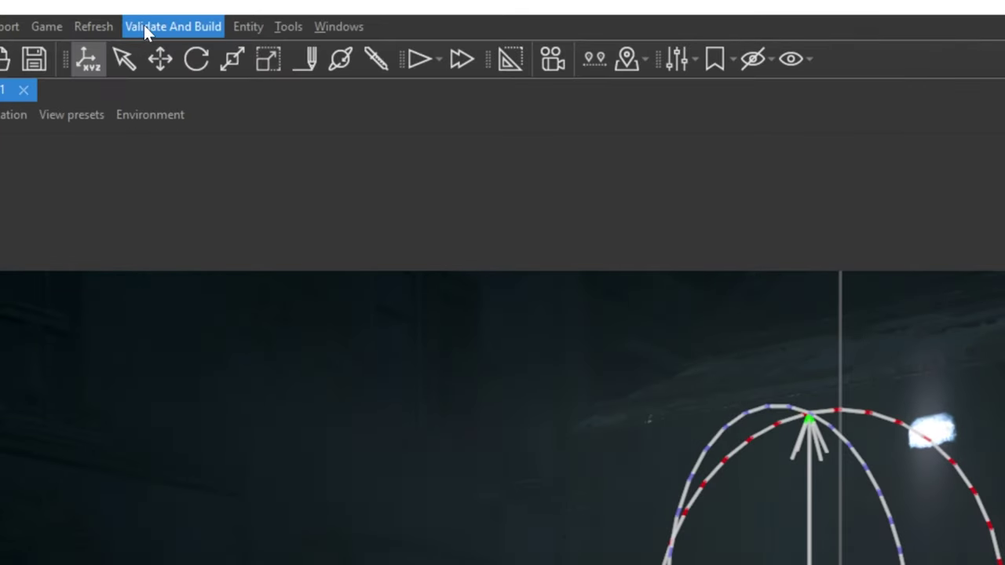
{"action": "left_click", "coordinate": [109, 13]}
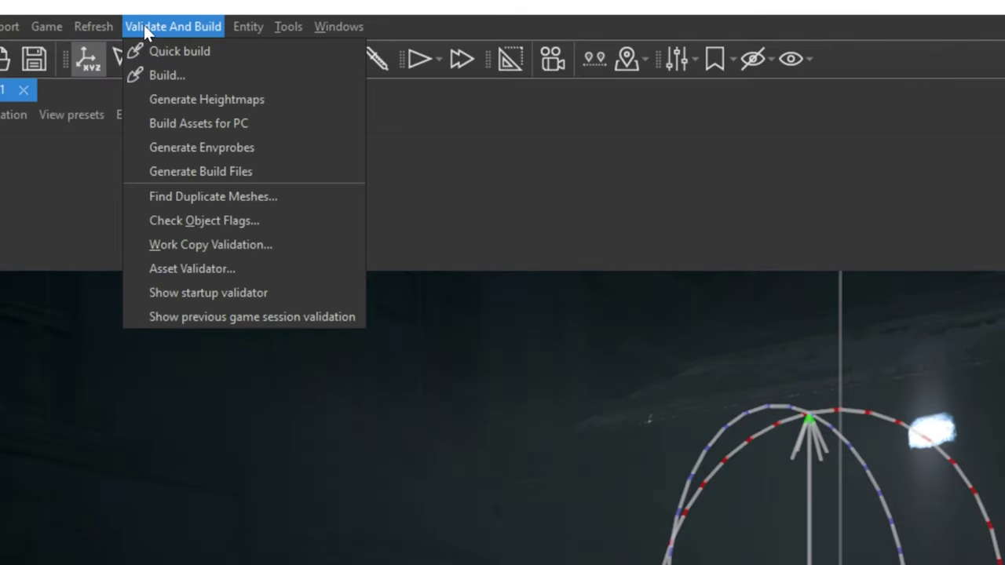
{"action": "left_click", "coordinate": [171, 74]}
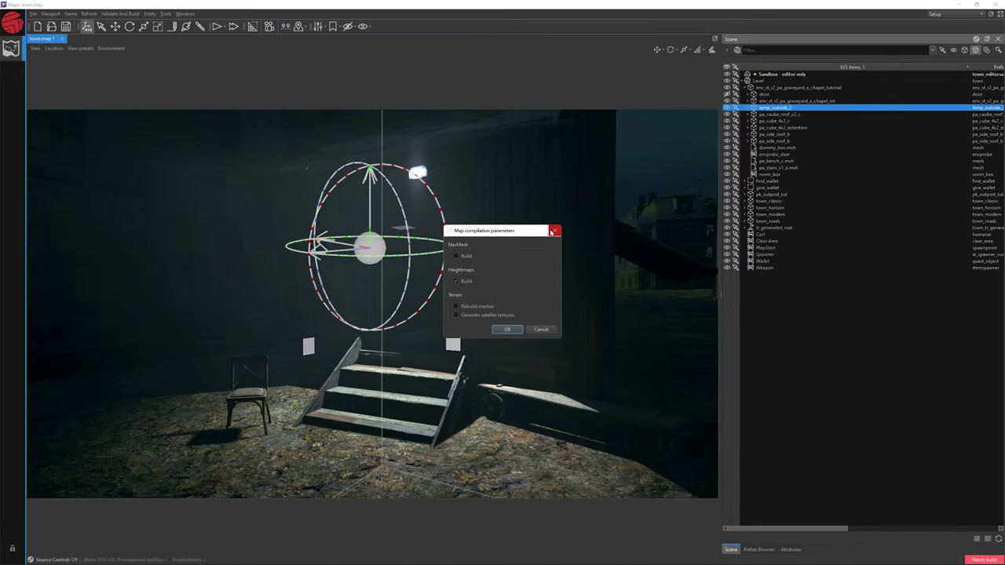
{"action": "left_click", "coordinate": [553, 232]}
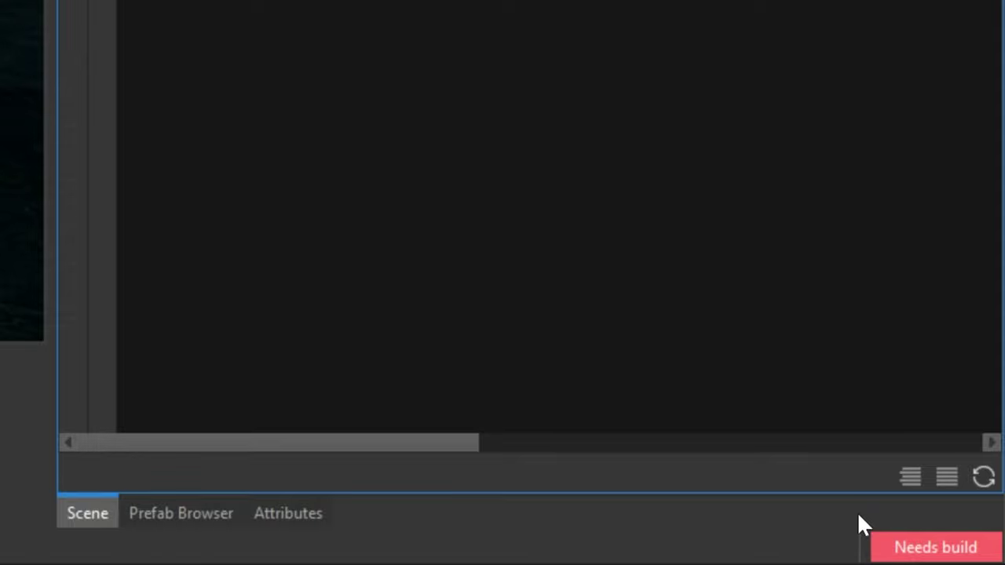
Build the map with only the Heightmaps build option enabled.
{"action": "left_click", "coordinate": [902, 545]}
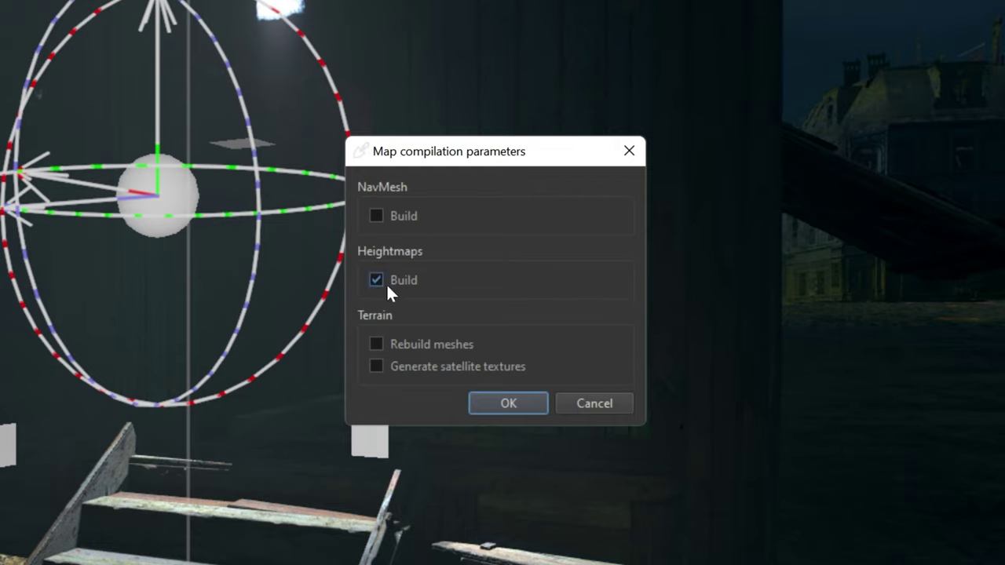
{"action": "left_click", "coordinate": [506, 402]}
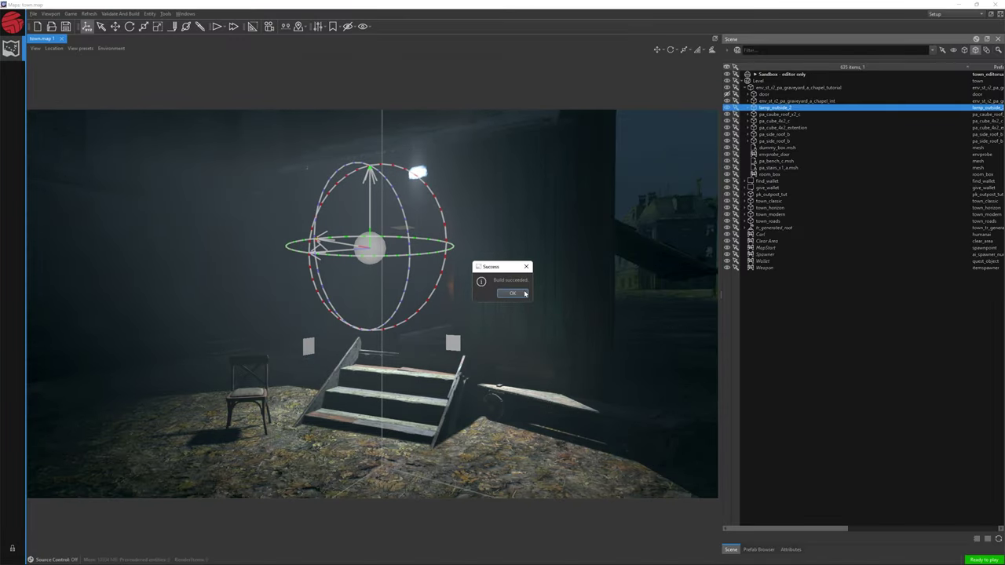
{"action": "left_click", "coordinate": [511, 294]}
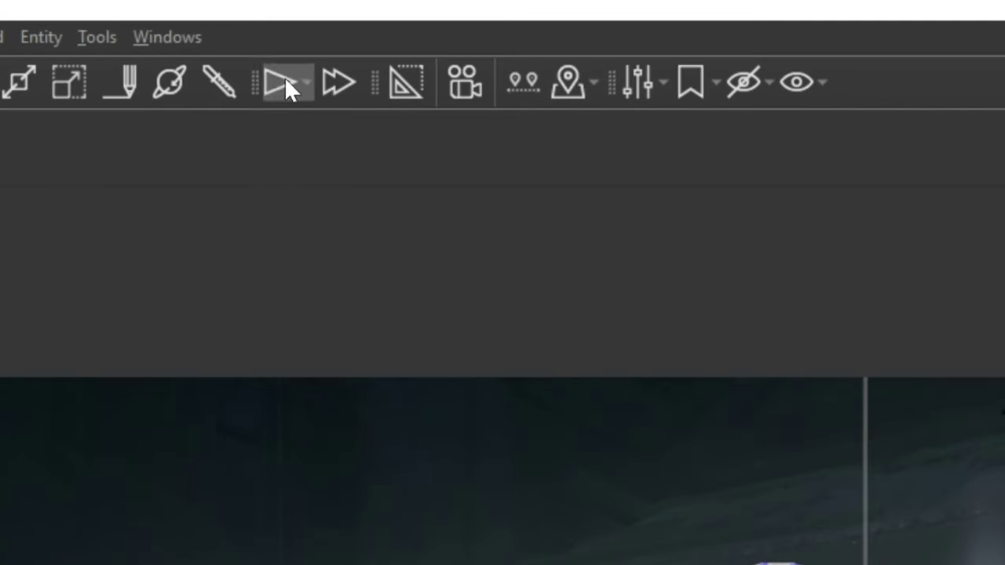
Run the map in the game, saving the progress, and walk into the chapel and back outside to inspect its lighting.
{"action": "left_click", "coordinate": [216, 26]}
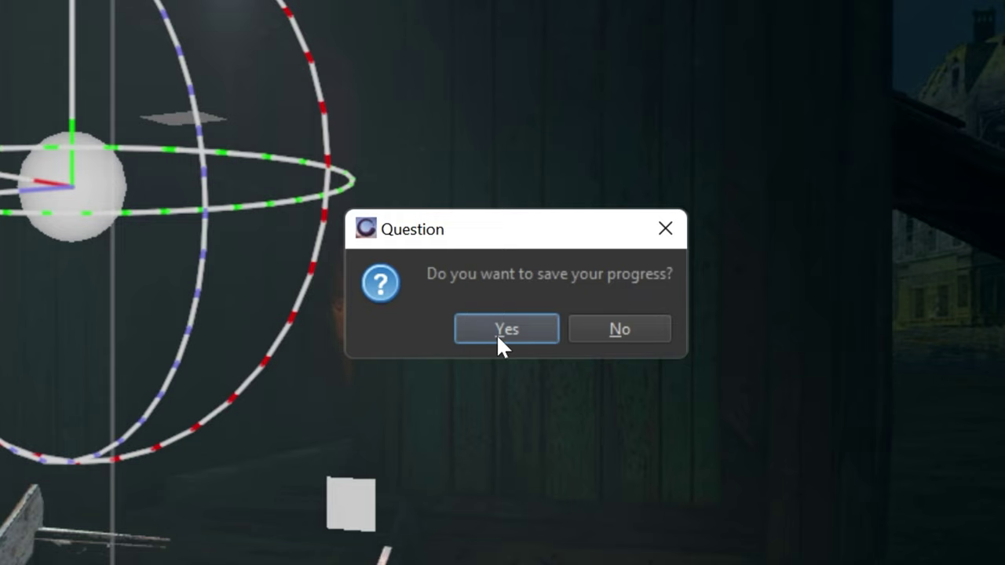
{"action": "left_click", "coordinate": [498, 335]}
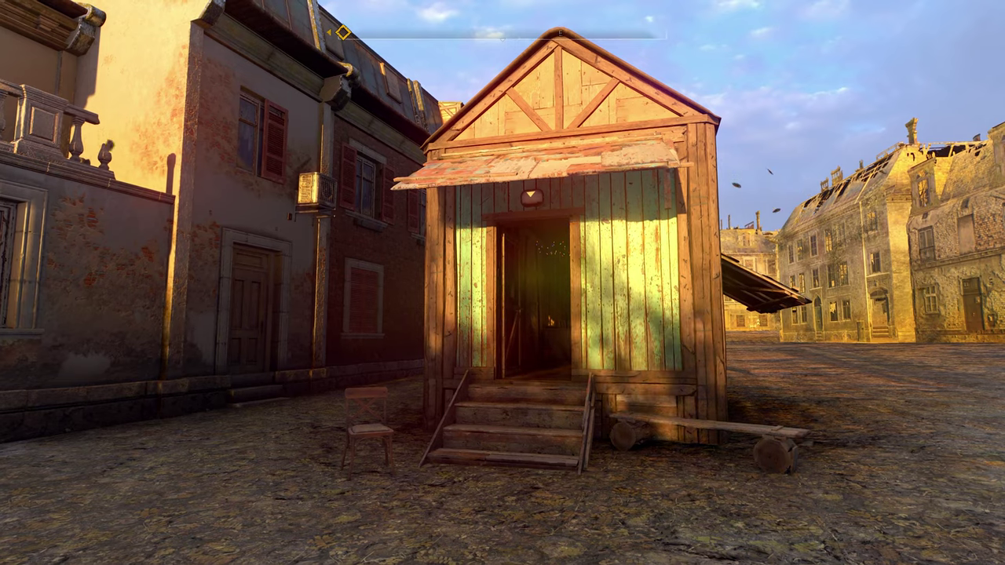
{"action": "key", "text": "w"}
{"action": "key", "text": "w"}
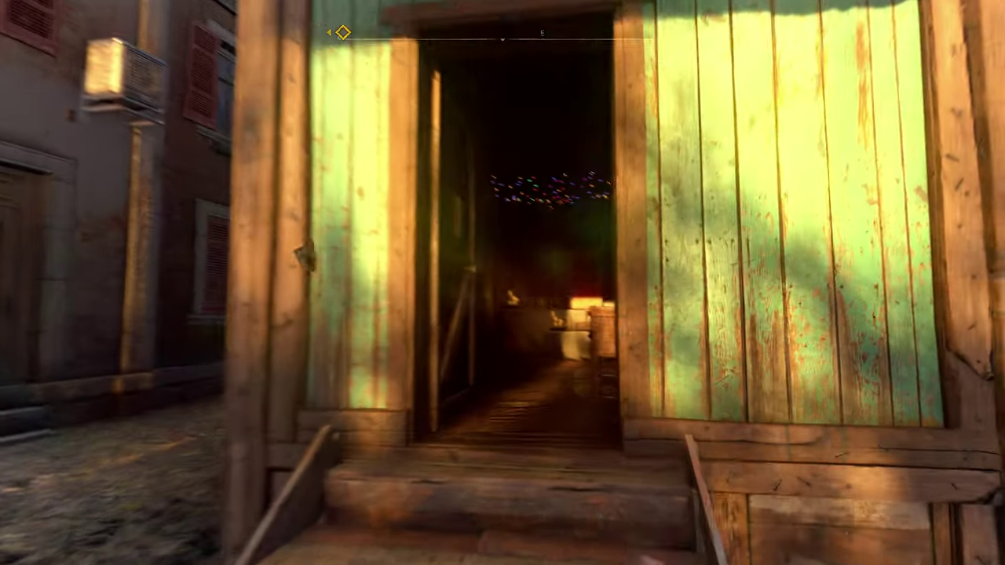
{"action": "key", "text": "w"}
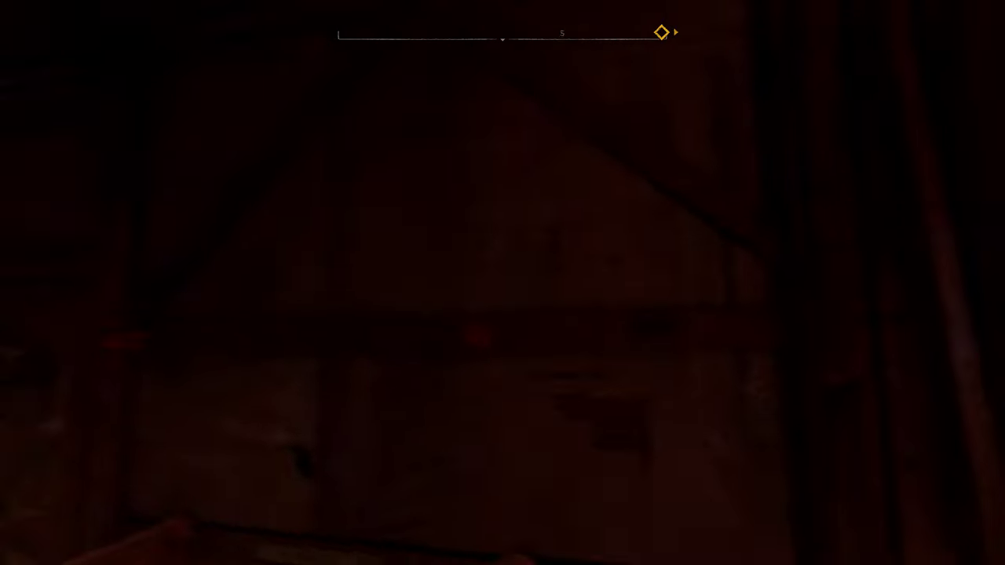
{"action": "key", "text": "w"}
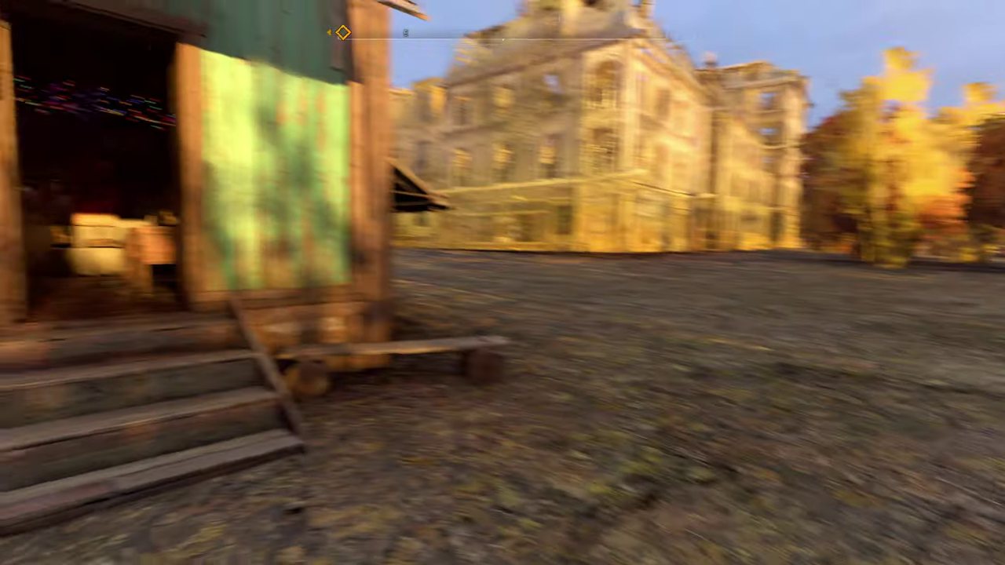